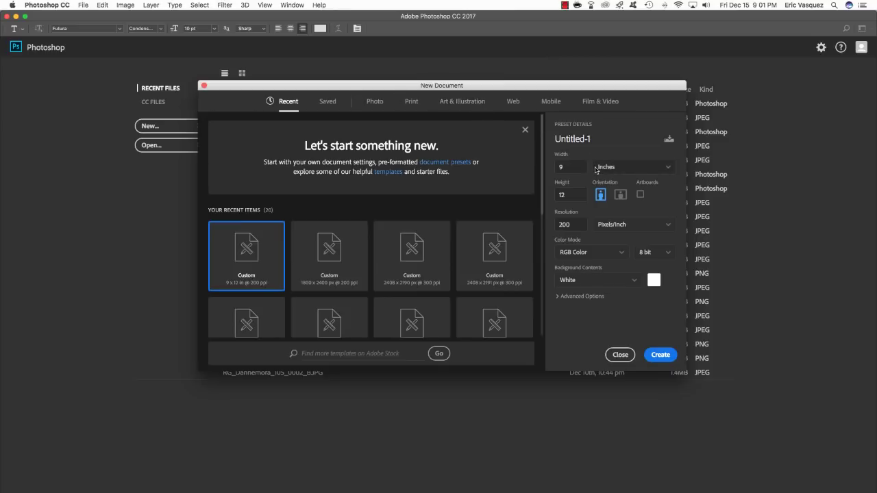
Step: Name the new document vintage-car-poster and set its size to 11 inches wide by 17 inches high
left_click_drag(548, 137, 595, 140)
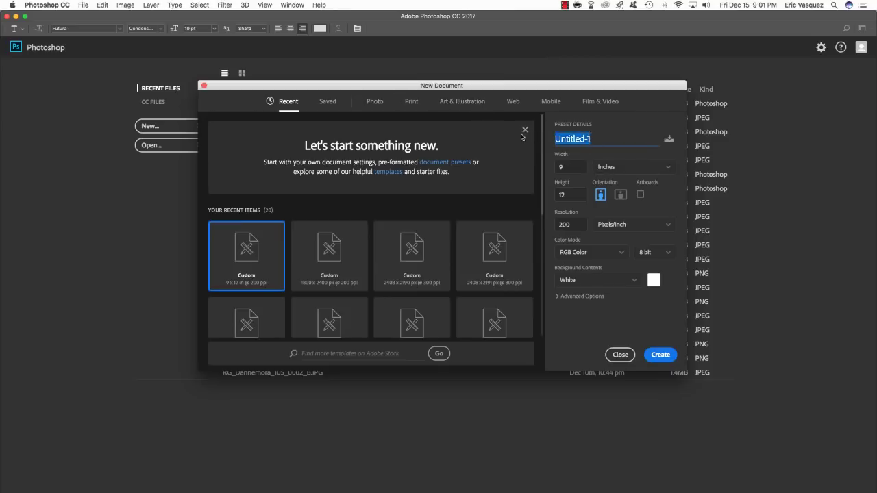
type("vin")
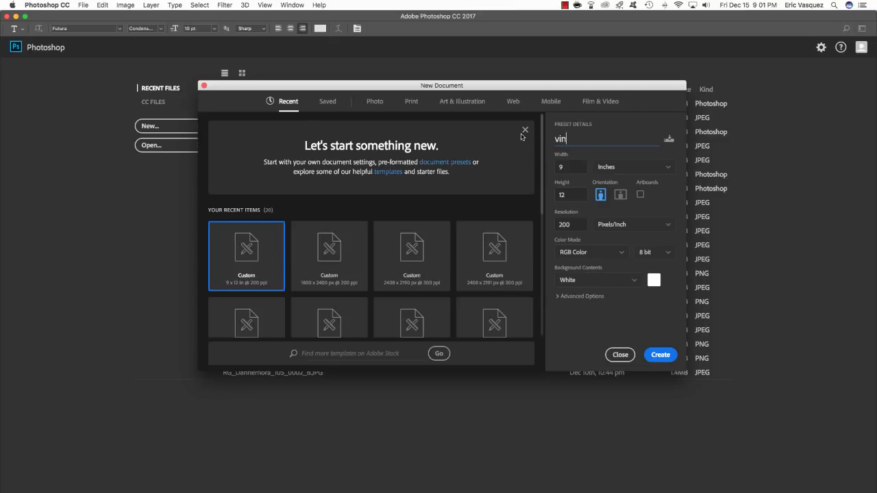
type("tage-car-poster")
key("Tab")
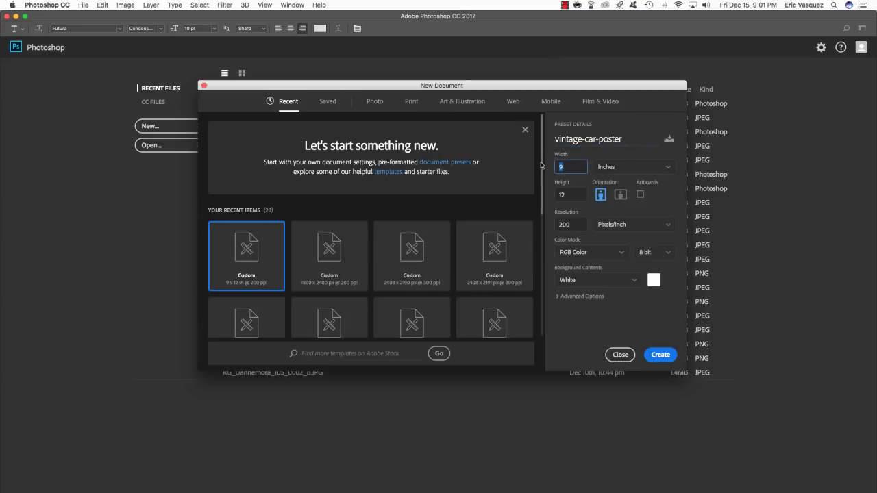
type("11")
key("Tab")
type("17")
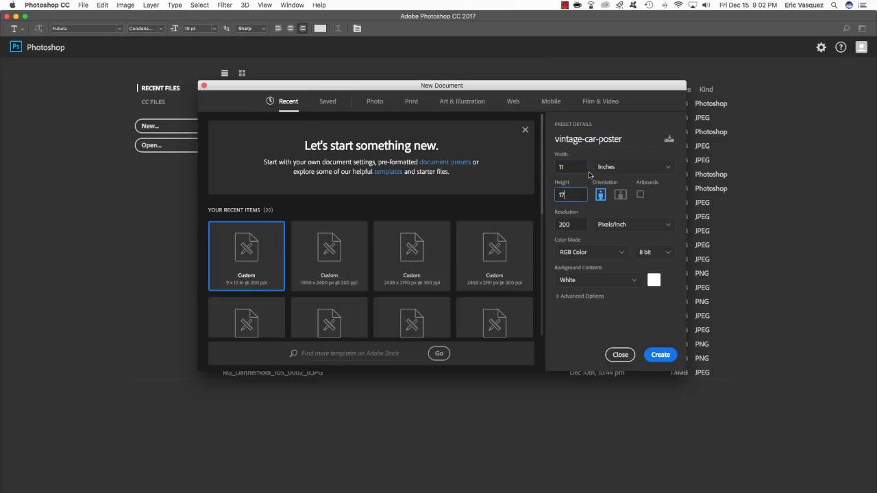
Step: Set the resolution to 300 pixels/inch, keep RGB Color, and create the document
double_click(571, 197)
double_click(569, 226)
type("300")
left_click(596, 254)
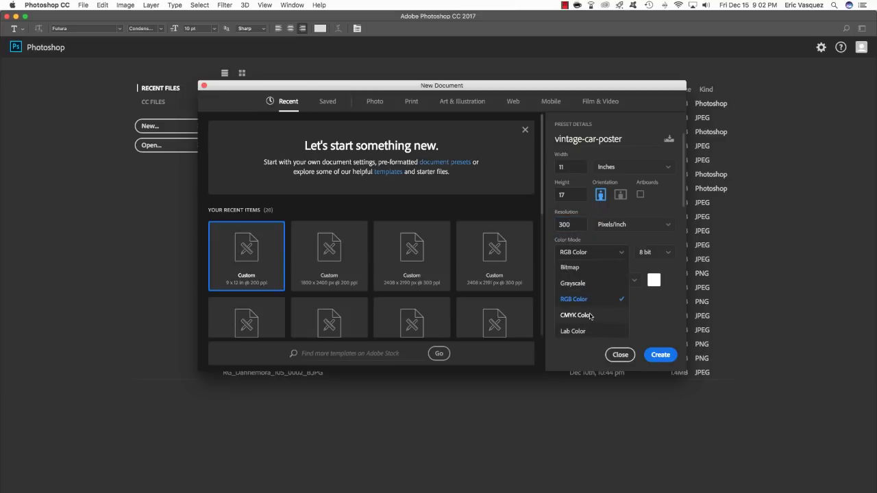
left_click(661, 323)
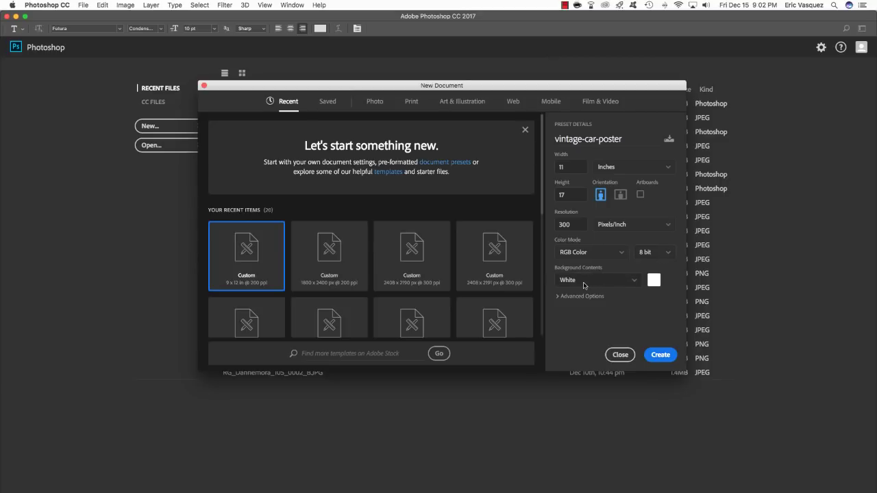
left_click(661, 355)
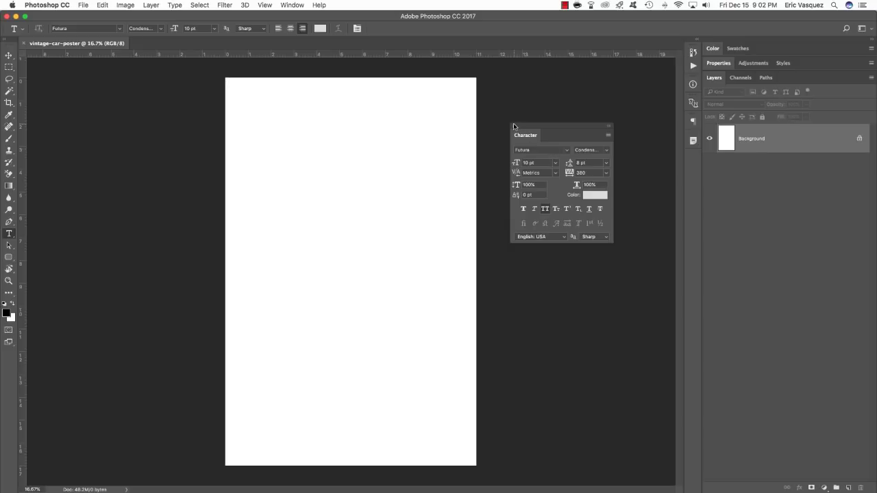
Step: Convert the locked Background into a regular layer named BACKGROUND
double_click(799, 138)
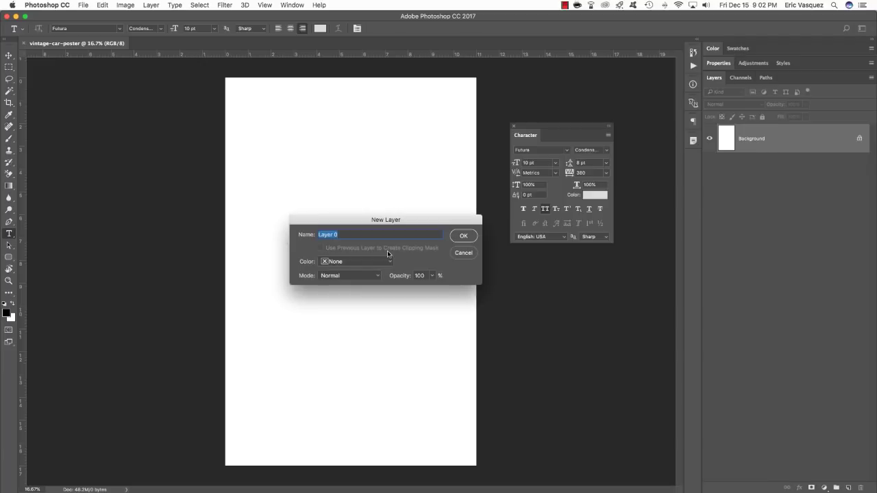
type("BACKGROUND")
key("Return")
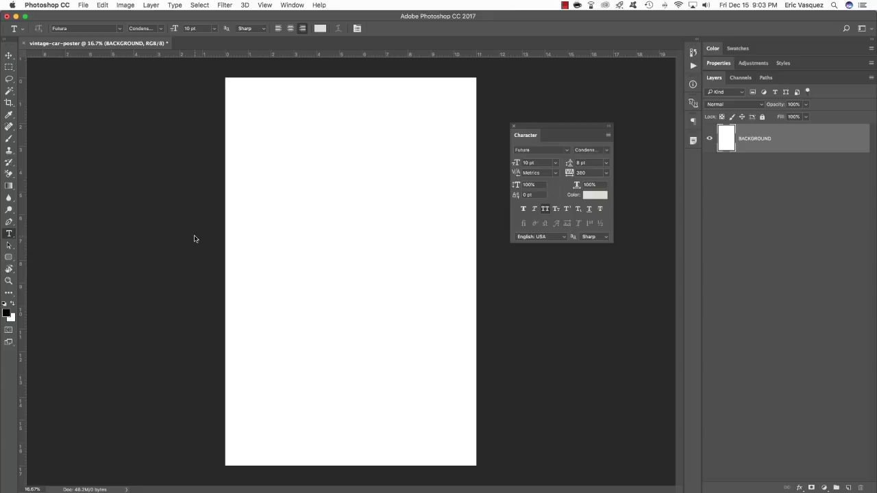
Step: Switch to Finder and bring up the window showing the Vector Hut freebies folder
key("super+Tab")
key("super+Tab")
key("super+Tab")
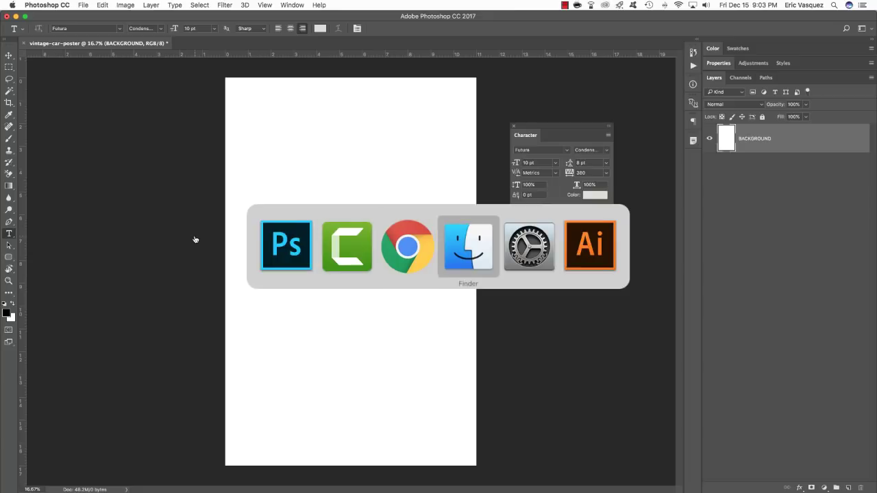
key("super+alt+shift+BackSpace")
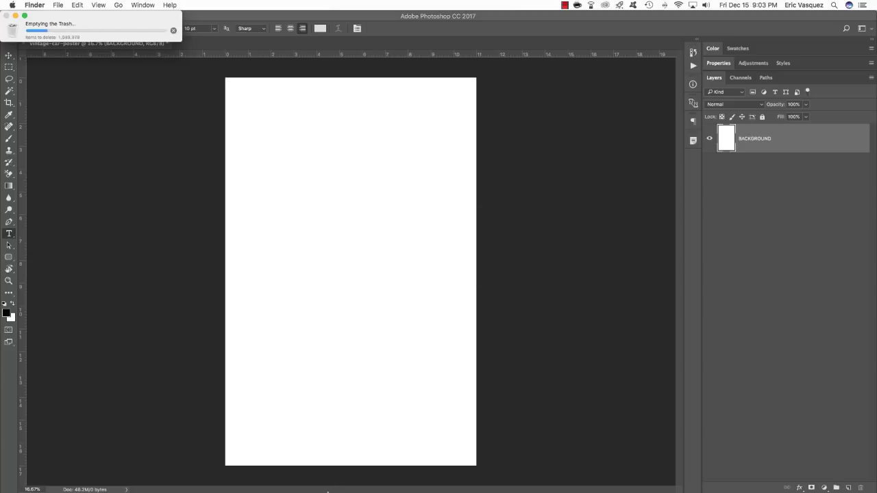
mouse_move(335, 486)
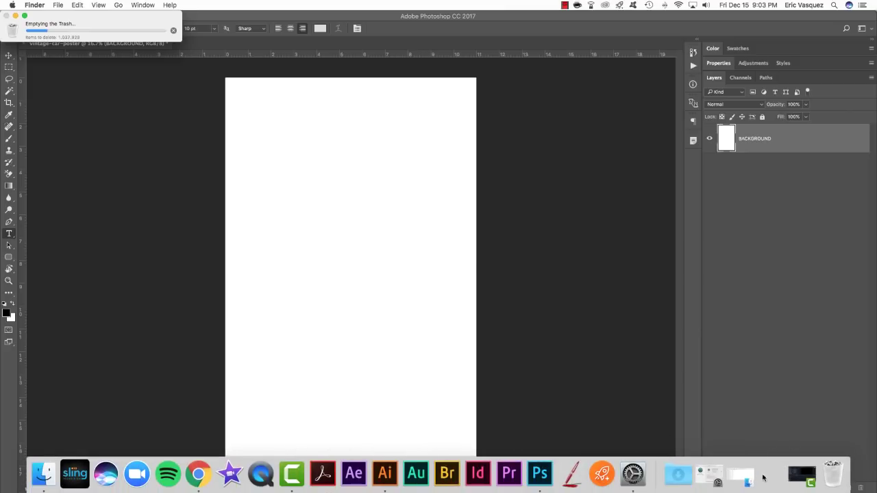
left_click(764, 479)
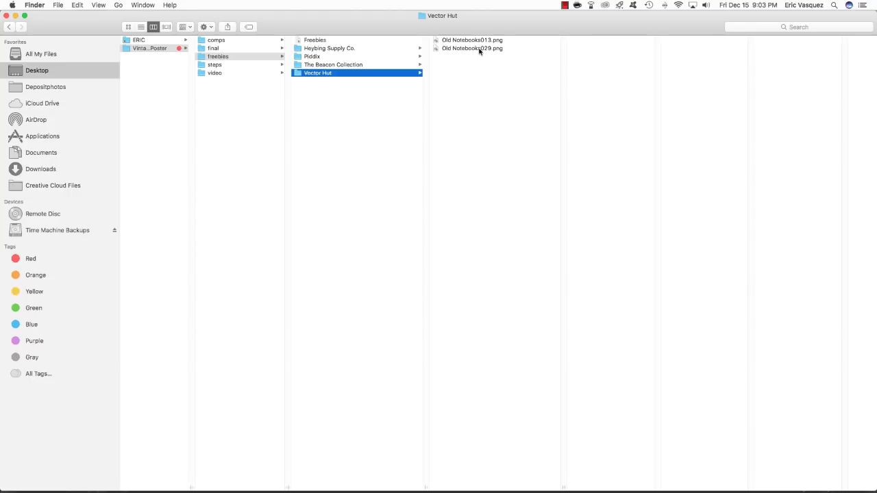
Step: Open Old Notebooks029.png from the Vector Hut folder in Photoshop
left_click(466, 49)
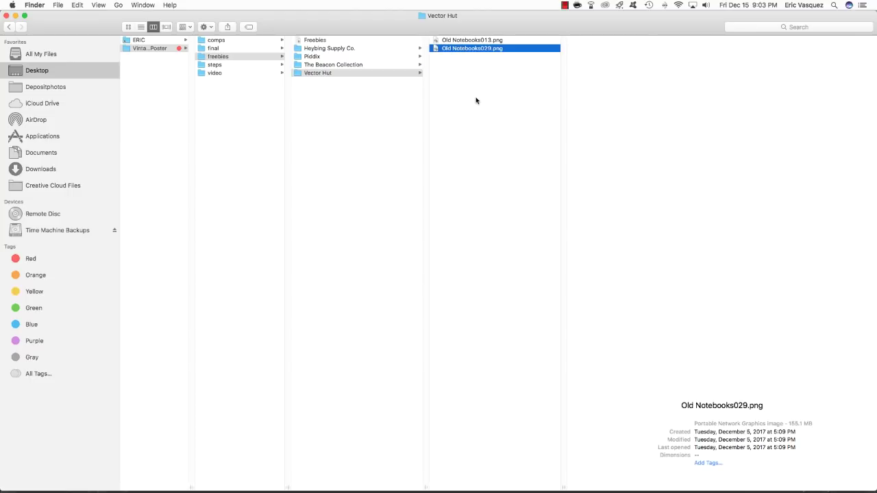
left_click(488, 48)
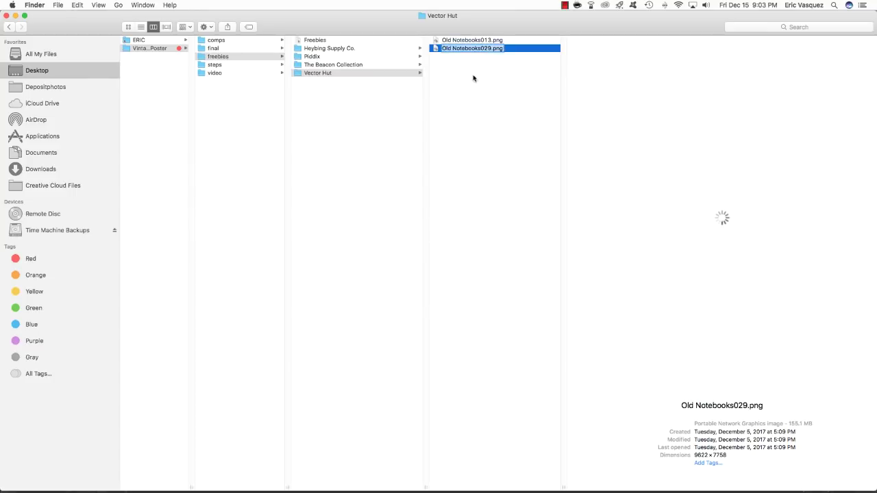
left_click(477, 60)
left_click_drag(479, 49, 503, 404)
left_click(559, 473)
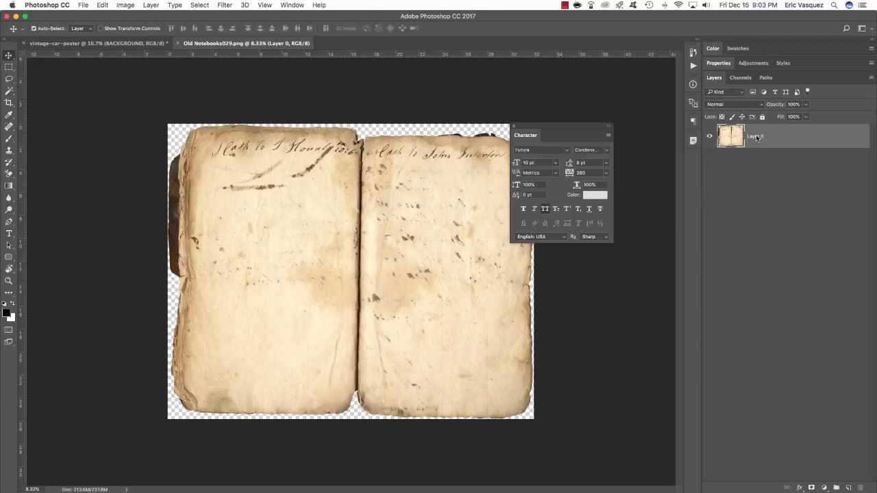
Step: Rename the notebook image's layer to Old Notebooks029.png and convert it to a smart object
double_click(757, 136)
type("Old Notebooks029.png")
key("Return")
right_click(800, 141)
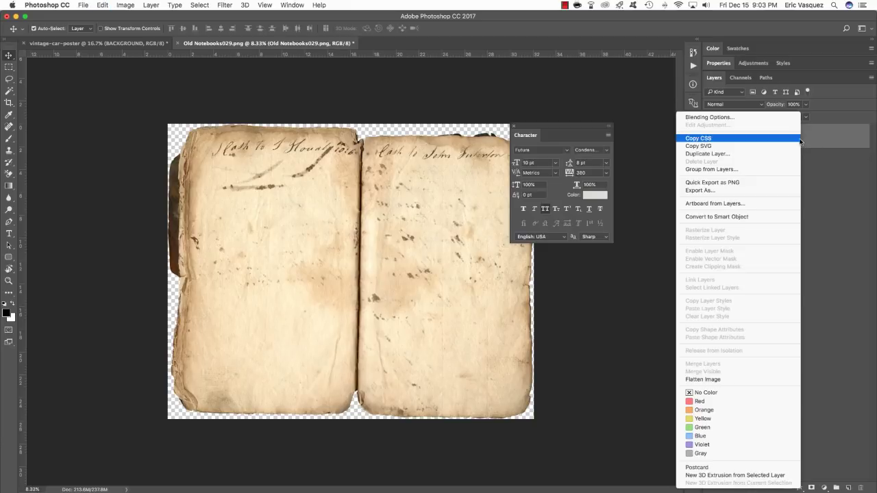
left_click(734, 218)
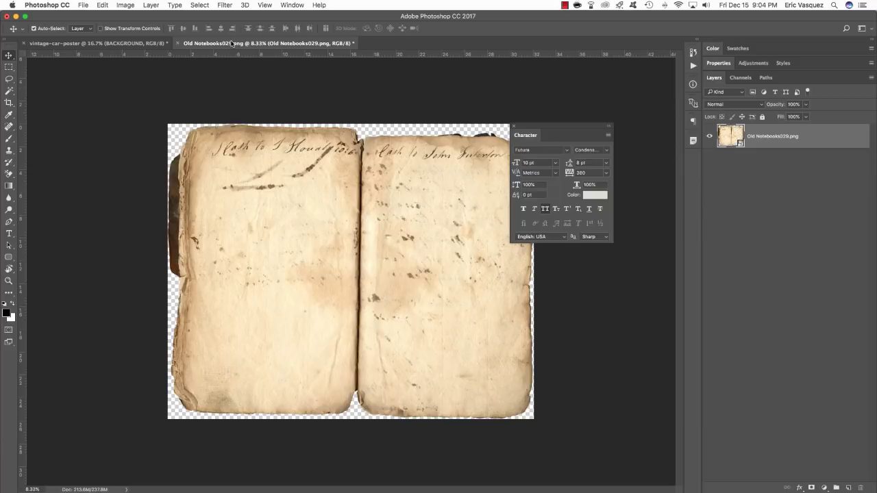
Step: Copy the notebook layer into the vintage-car-poster document and position it so plain page texture covers the canvas without the center fold
left_click_drag(270, 43, 524, 272)
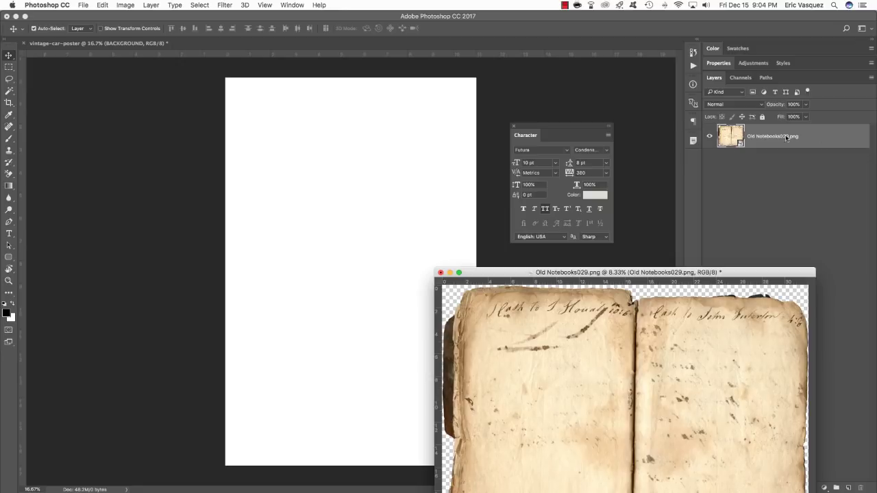
left_click_drag(823, 134, 310, 181)
left_click_drag(440, 166, 370, 168)
mouse_move(440, 172)
left_mouse_down()
mouse_move(411, 178)
mouse_move(455, 164)
mouse_move(426, 166)
left_mouse_up()
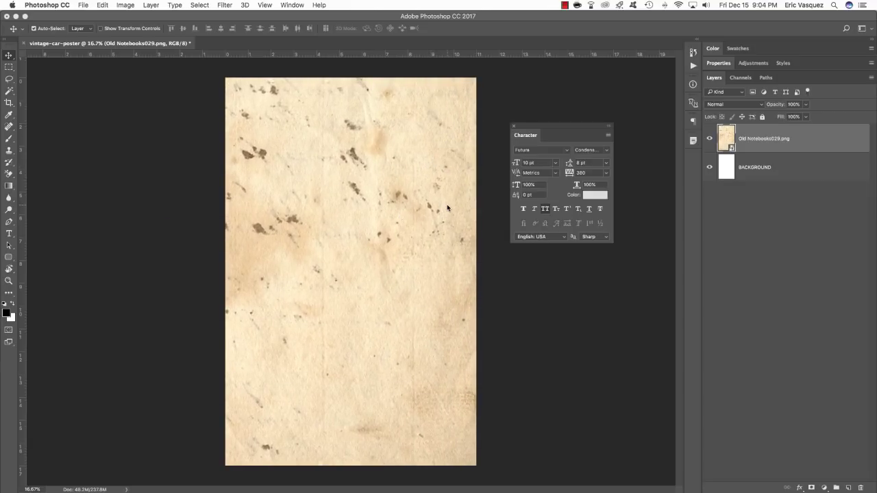
left_click_drag(323, 201, 464, 203)
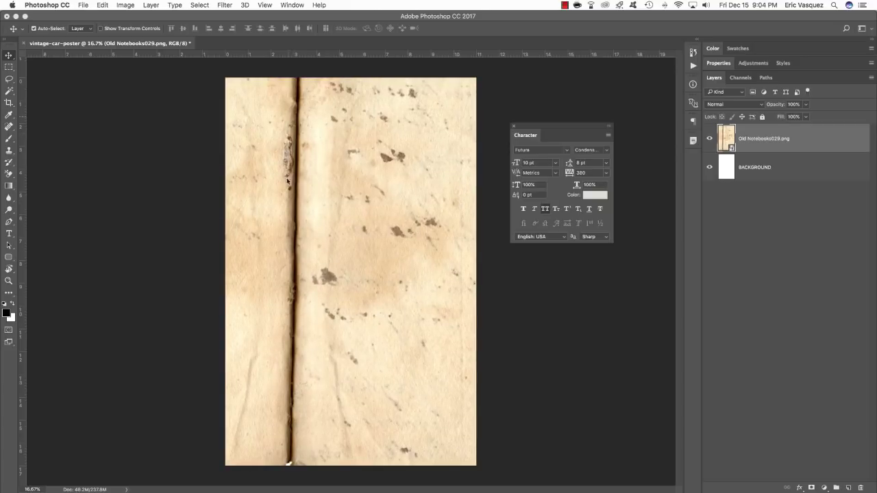
left_click_drag(332, 228, 385, 226)
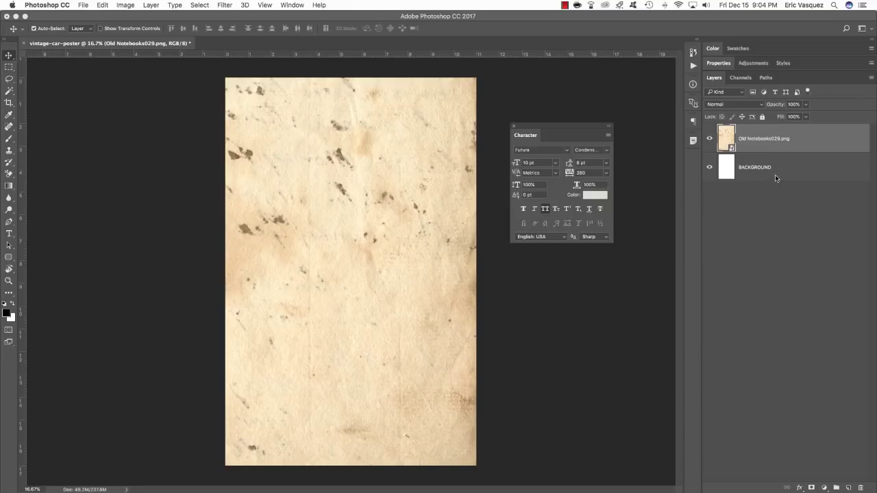
Step: Add a Hue/Saturation adjustment layer above the notebook texture and reduce Saturation to its minimum
left_click(825, 488)
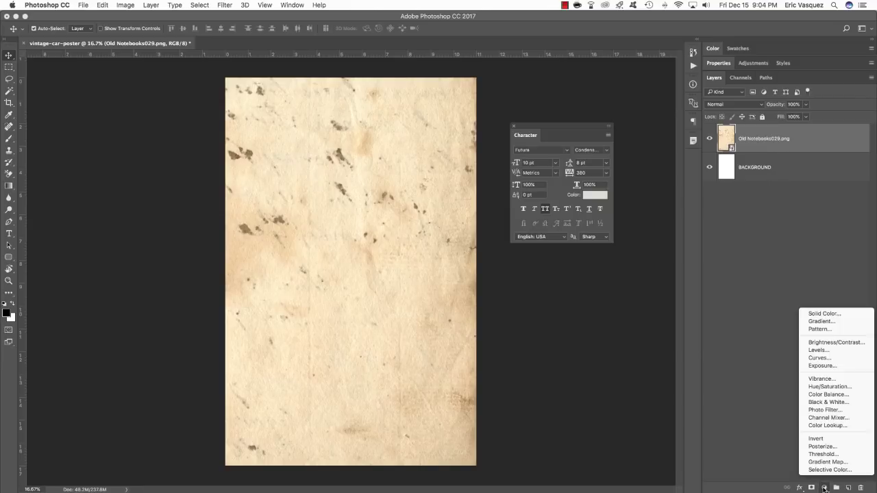
left_click(829, 385)
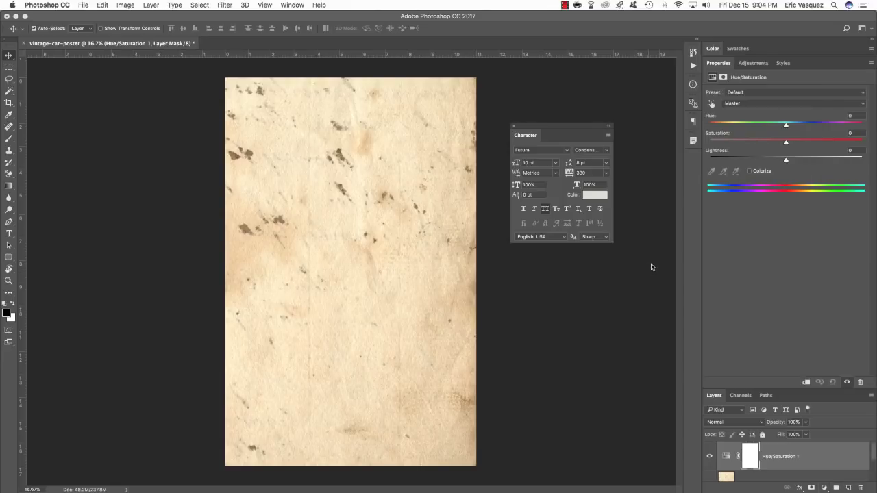
left_click_drag(785, 143, 688, 144)
double_click(712, 64)
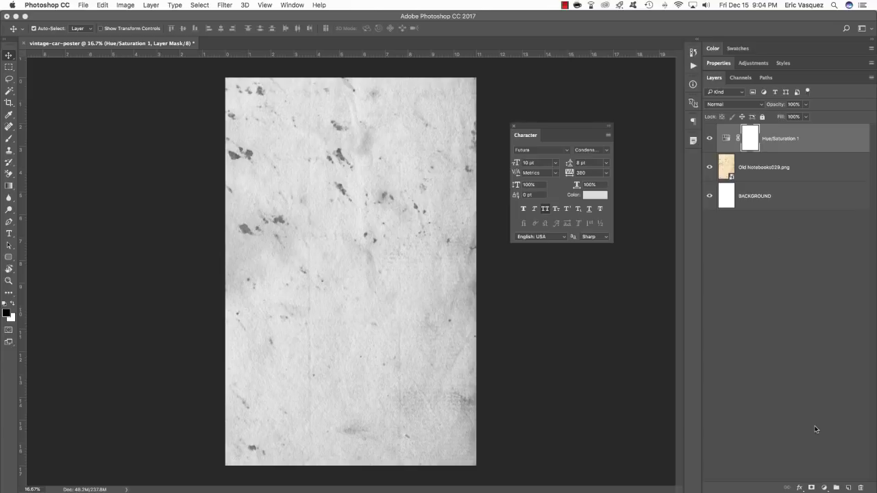
Step: Add a new empty layer above the Hue/Saturation adjustment and activate the Rounded Rectangle Tool
left_click(849, 487)
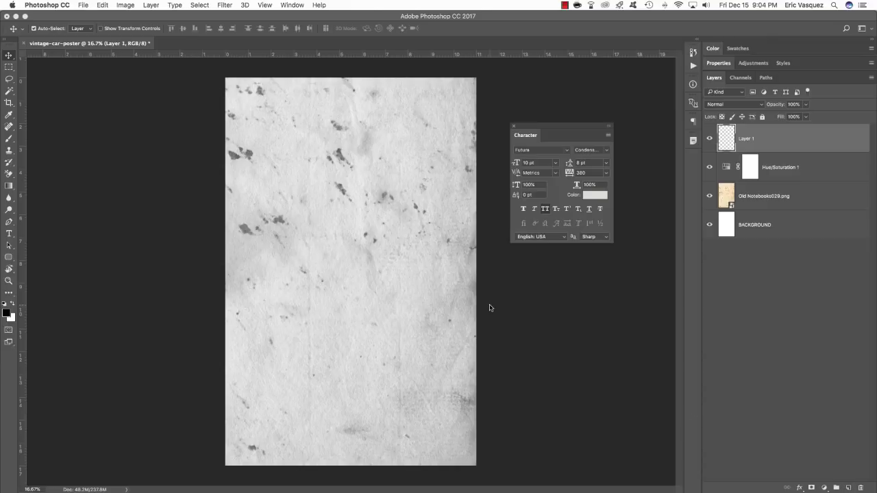
key("u")
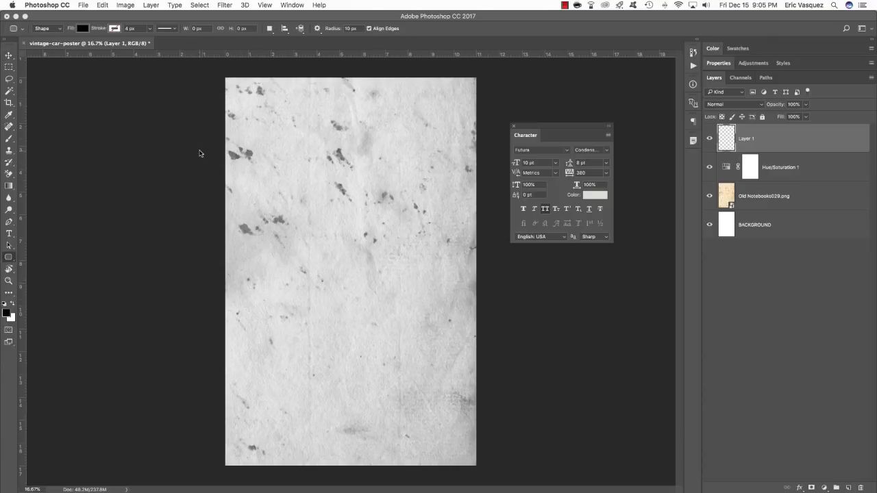
left_click(9, 258)
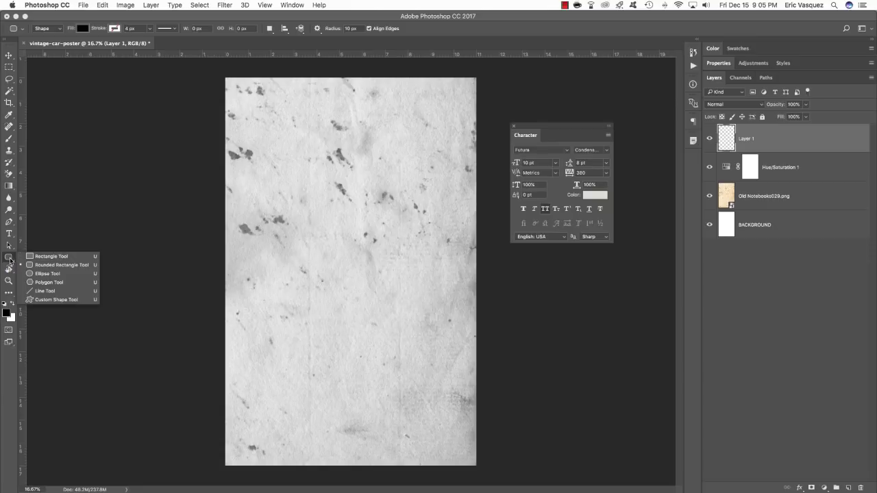
left_click(50, 257)
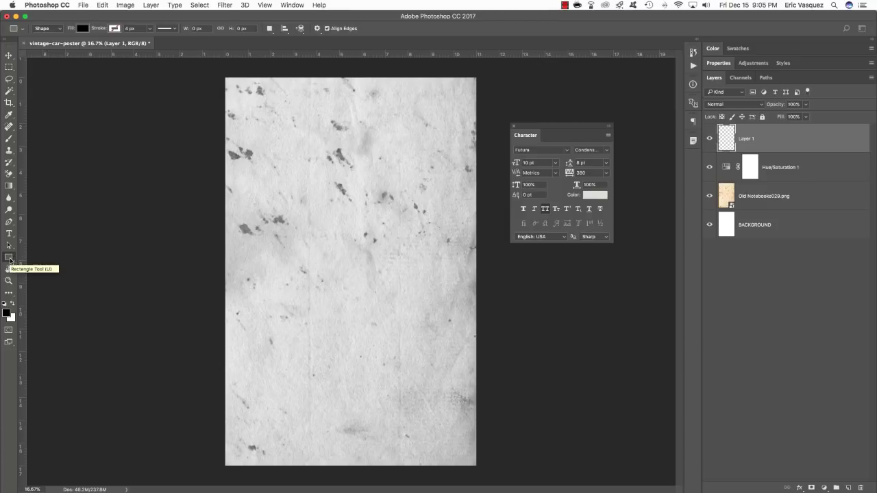
left_click(9, 257)
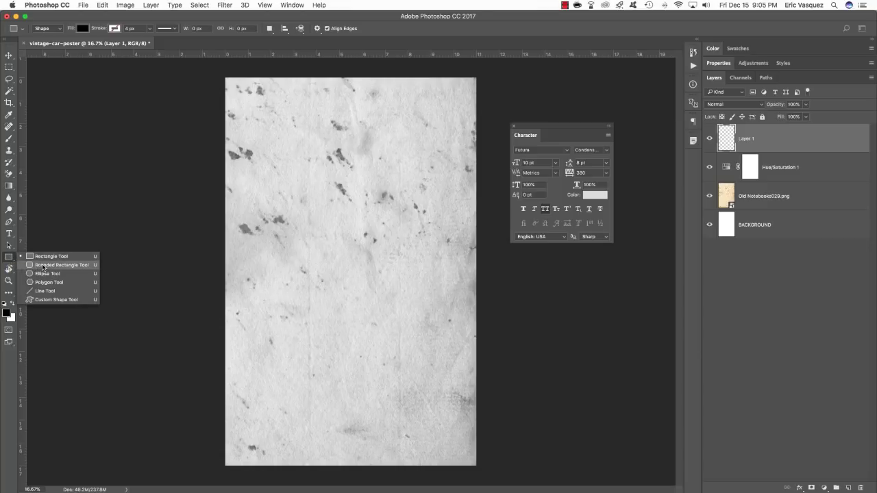
left_click(62, 265)
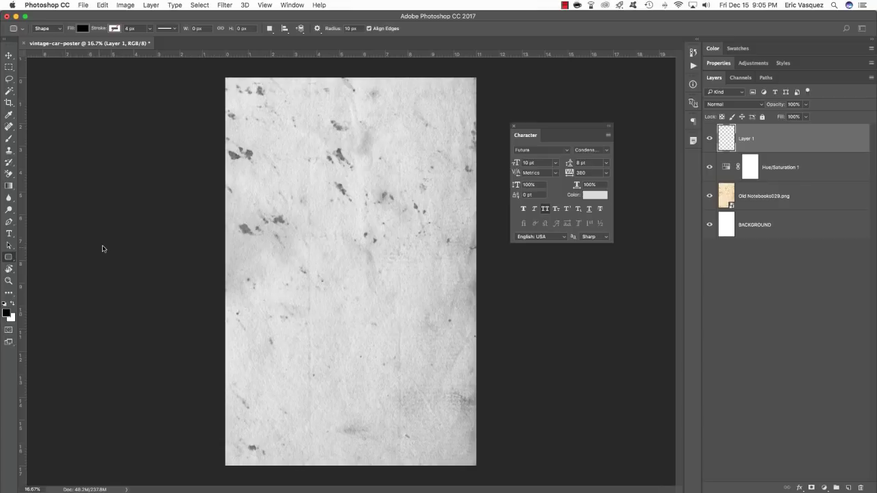
key("shift+u")
key("shift+u")
key("shift+u")
key("shift+u")
key("shift+u")
key("shift+u")
Step: Set the rounded rectangle's corner radius to 50 px and its fill color to D9CA23
left_click(356, 29)
type("50")
left_click(83, 29)
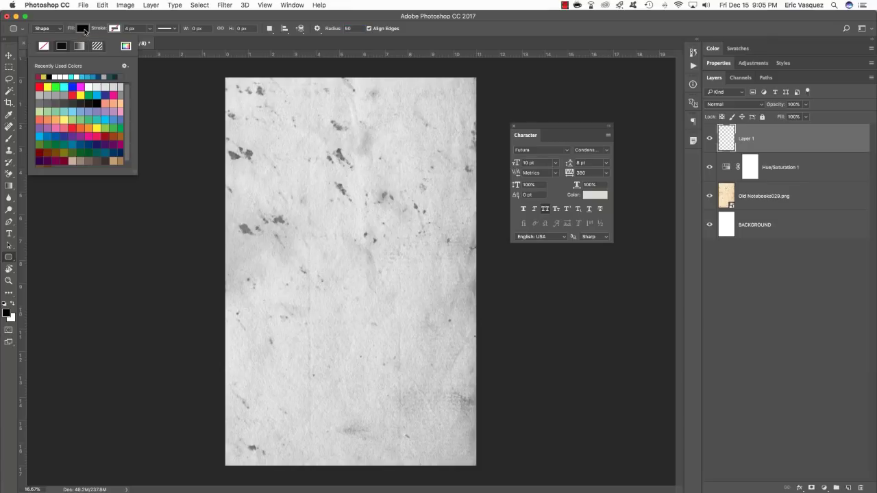
left_click(126, 46)
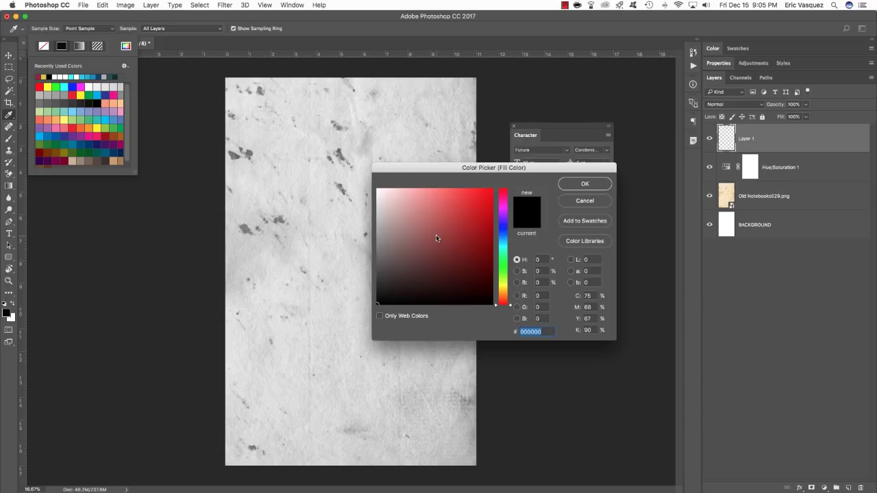
type("D9")
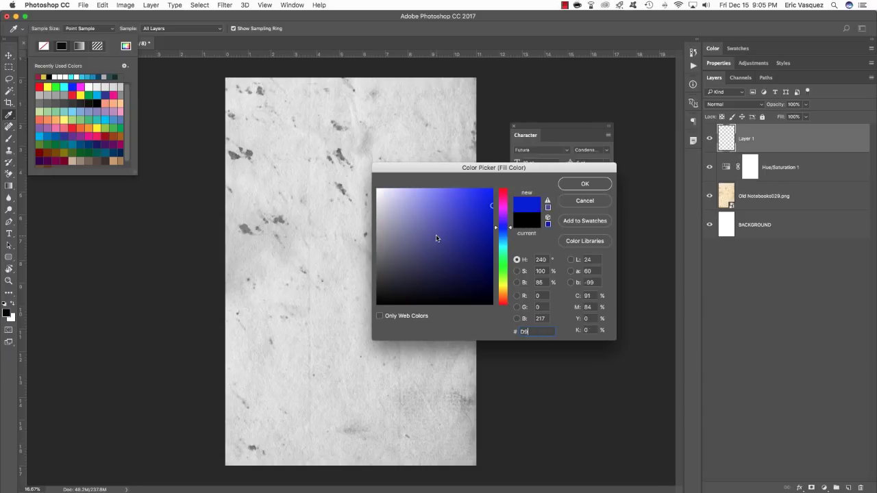
type("CA")
type("5F")
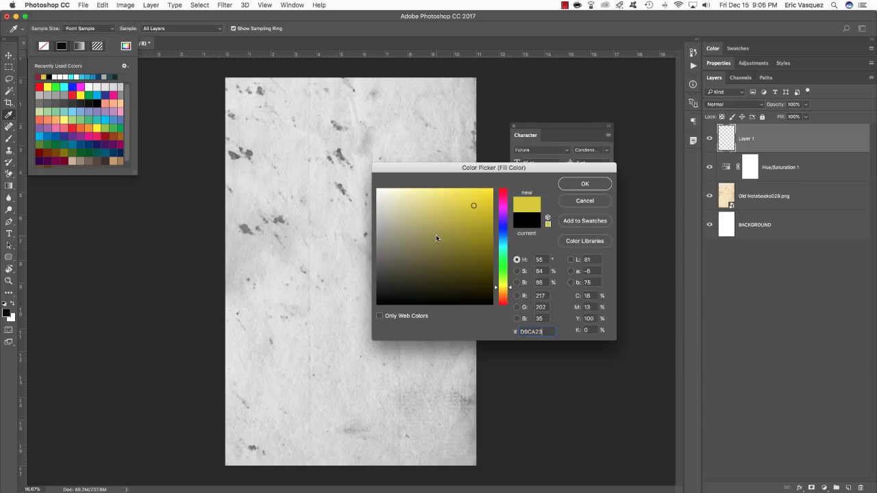
key("Return")
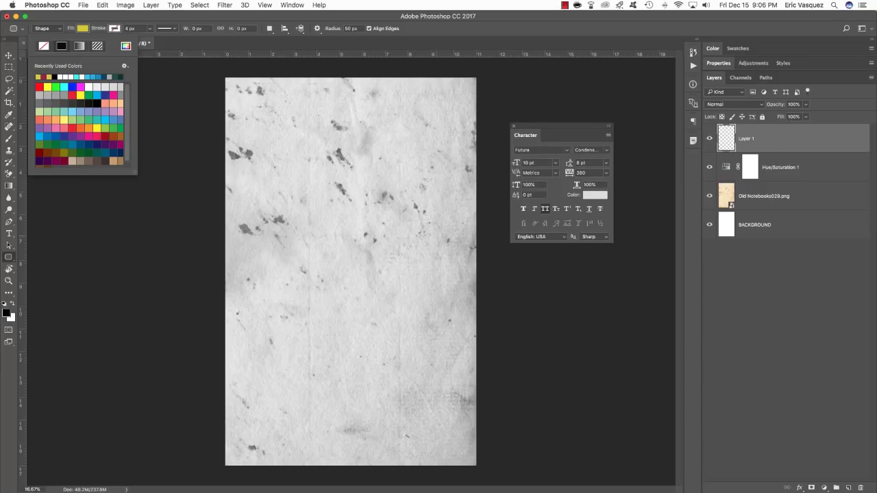
Step: Draw a rounded rectangle about 3030 x 4844 px over the canvas, leaving a narrow margin of paper texture on all sides
left_click_drag(236, 86, 465, 454)
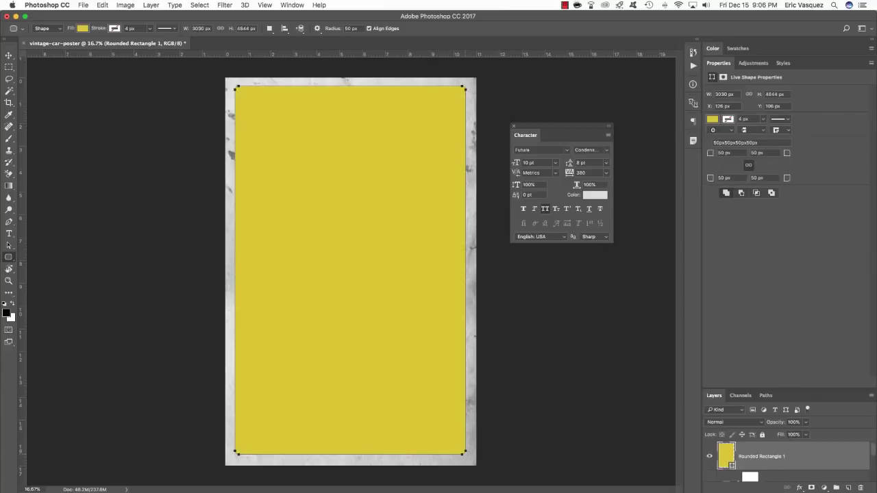
key("v")
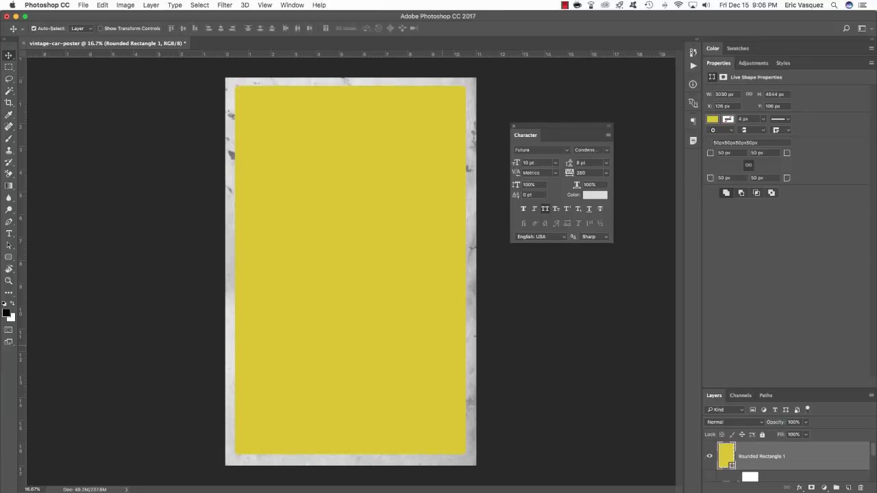
left_click_drag(442, 348, 442, 348)
double_click(726, 65)
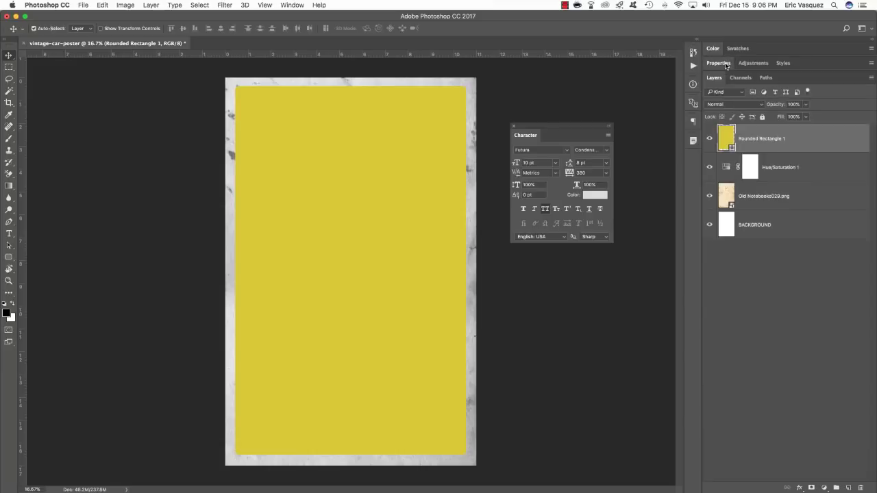
Step: Add a Stroke layer style to the yellow rounded rectangle with its color set to D9CA23
double_click(861, 139)
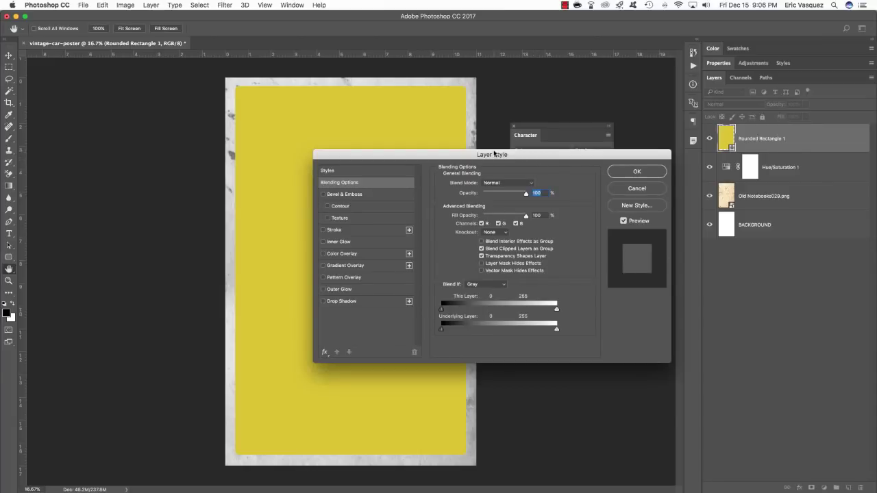
left_click_drag(499, 152, 417, 176)
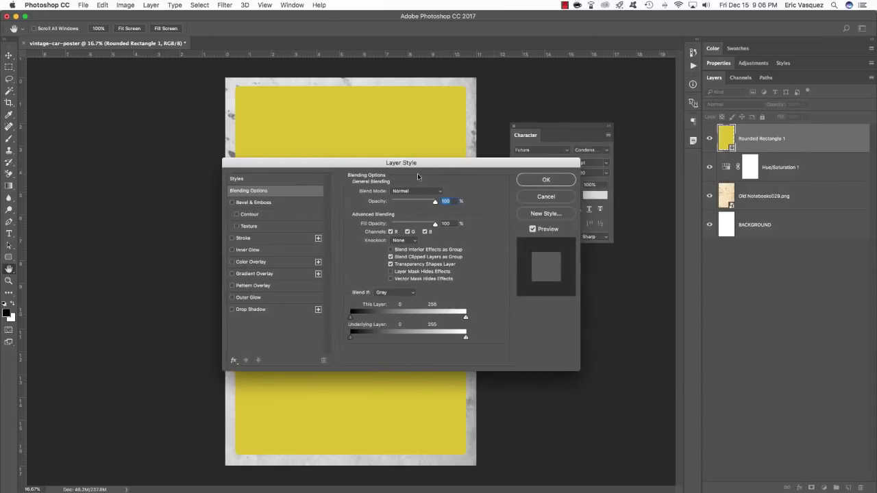
left_click(244, 238)
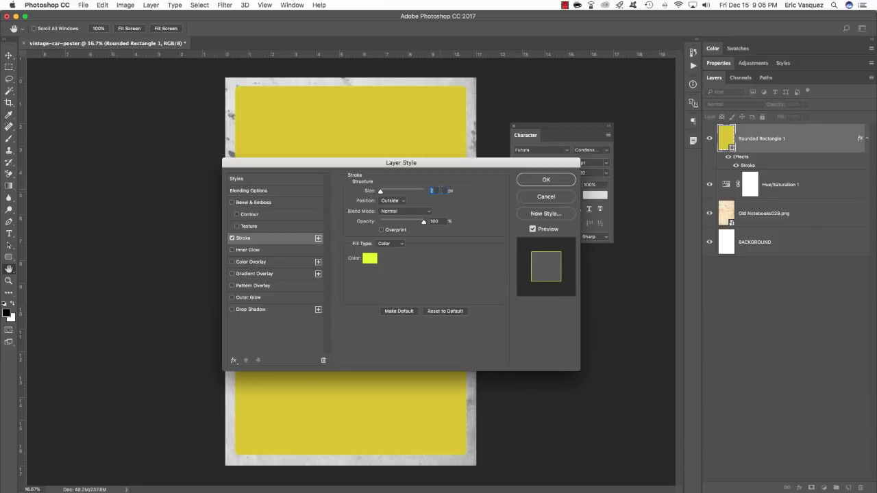
left_click(370, 259)
left_click(529, 331)
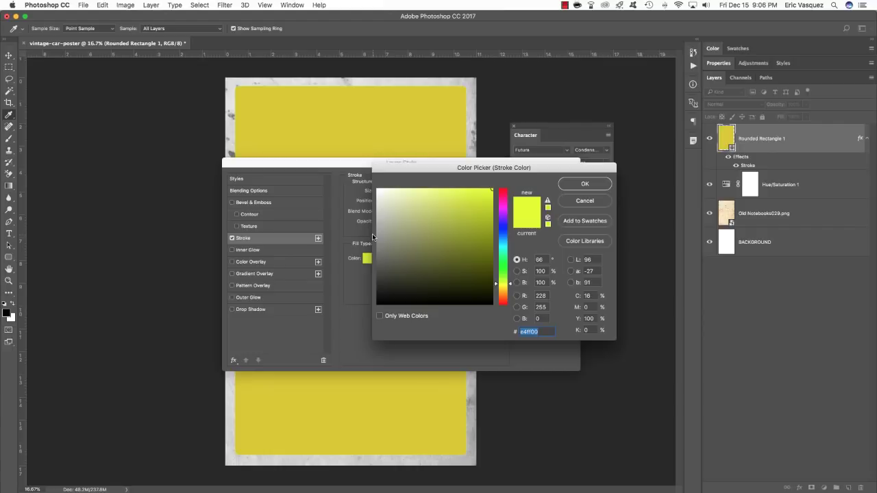
type("d")
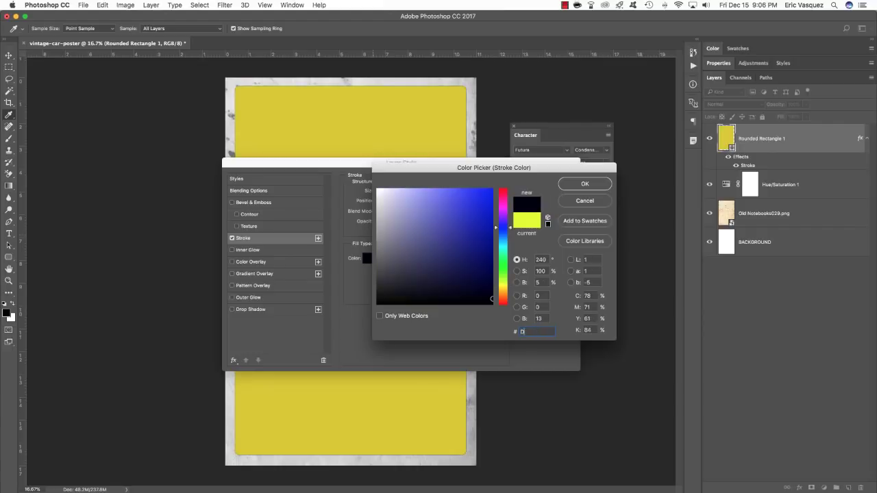
type("9CA23")
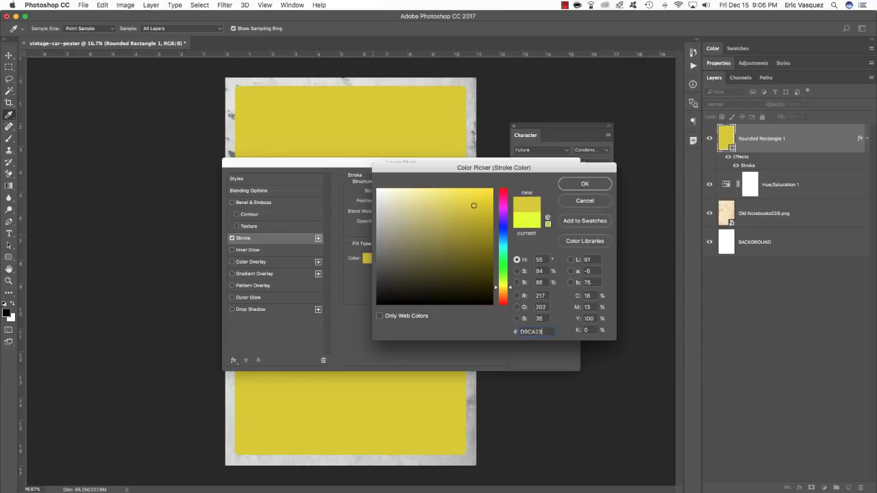
key("Return")
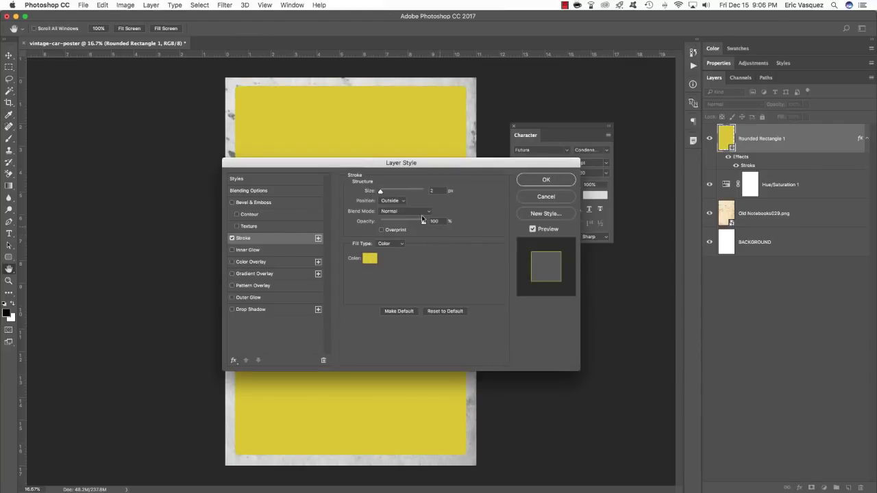
Step: Set the stroke size to 18 px and apply the layer style
double_click(434, 190)
type("18")
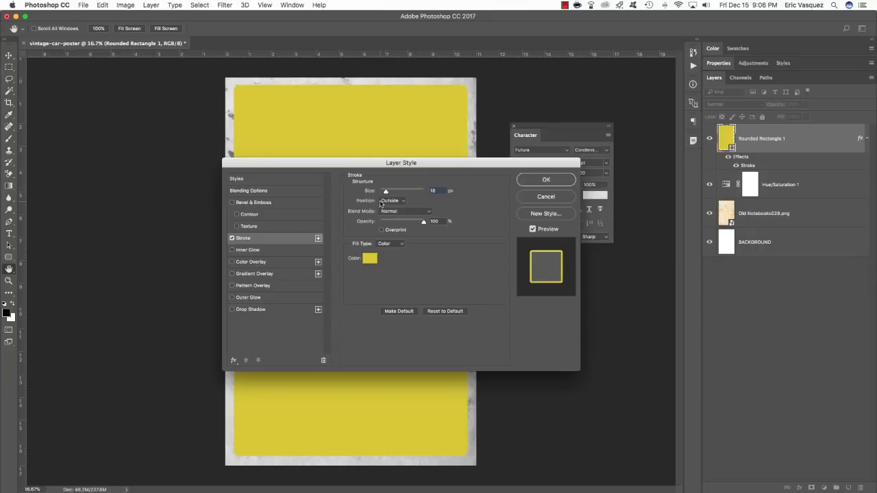
left_click(546, 181)
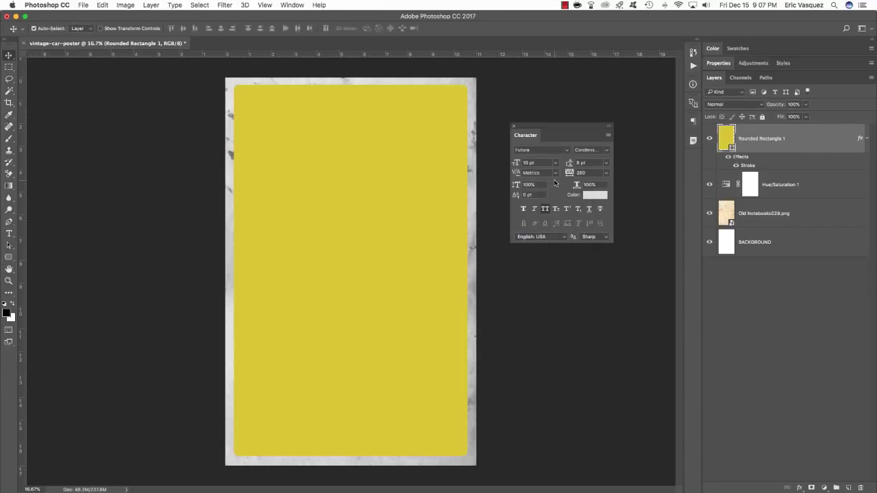
Step: Collapse the rounded rectangle layer's effects list and rename the layer YELLOW FRAME
left_click(867, 139)
double_click(758, 138)
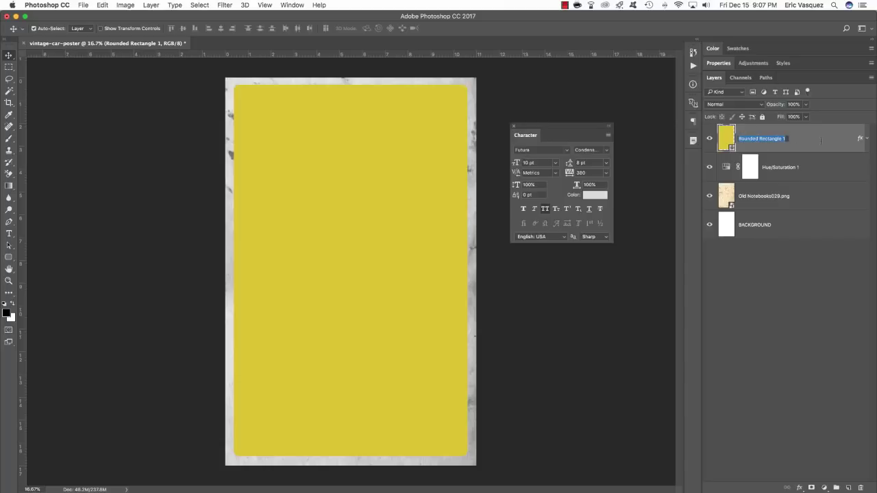
type("YELLOW FRAME")
key("Return")
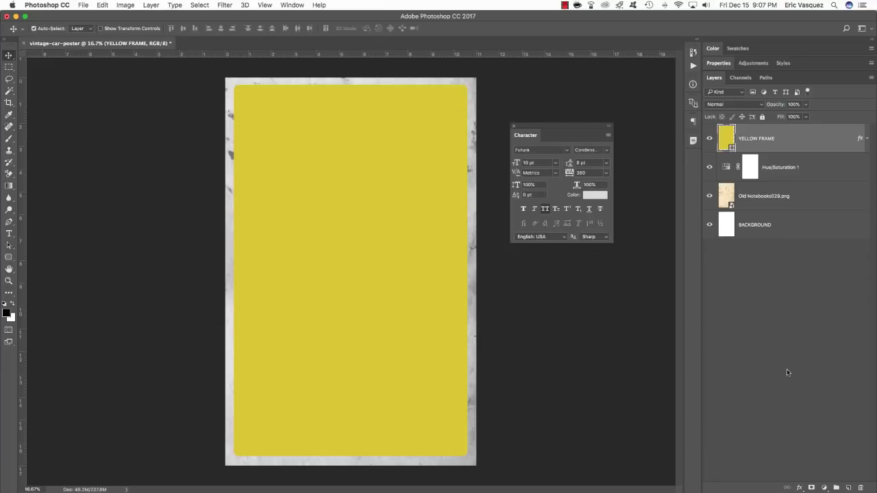
Step: Add a new empty layer above YELLOW FRAME and switch to the Rectangle Tool
left_click(850, 487)
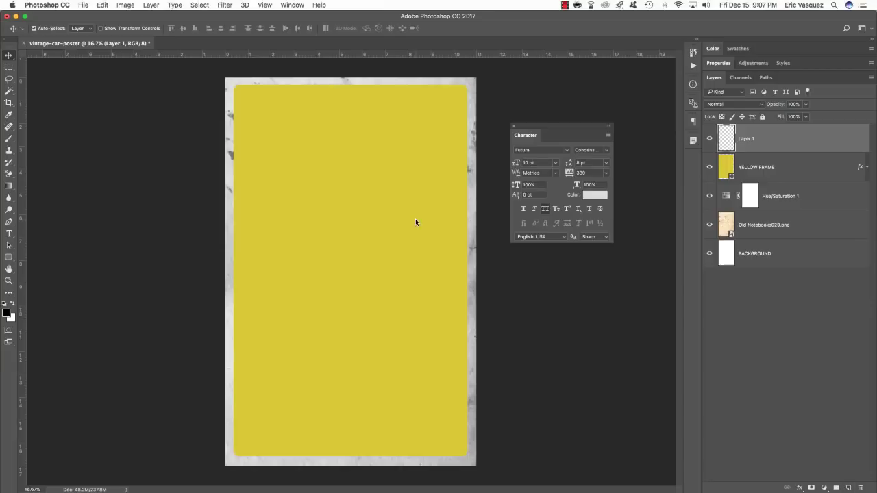
key("u")
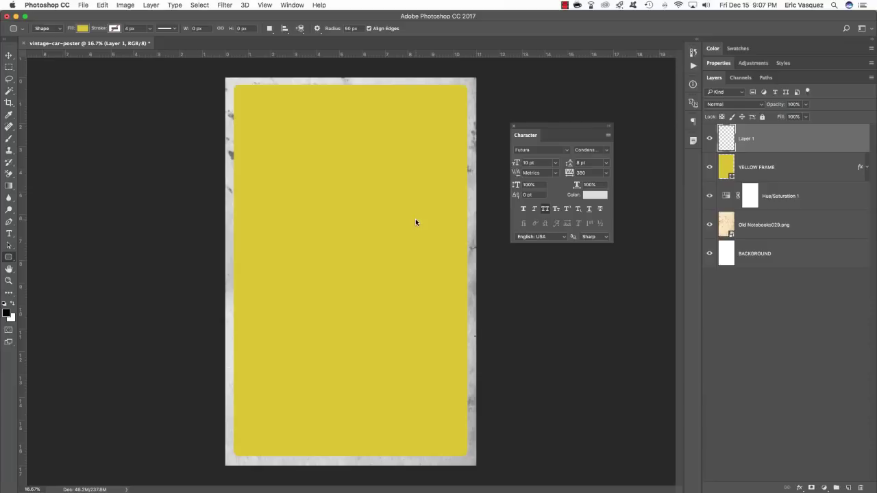
key("shift+u")
key("shift+u")
key("shift+u")
key("shift+u")
key("shift+u")
Step: Set the Rectangle Tool's fill color to dark gray 42423F
left_click(82, 29)
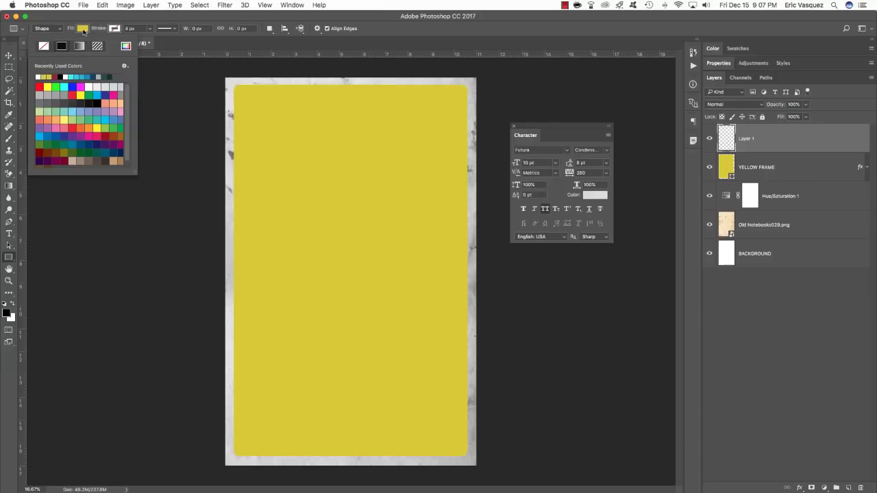
left_click(126, 46)
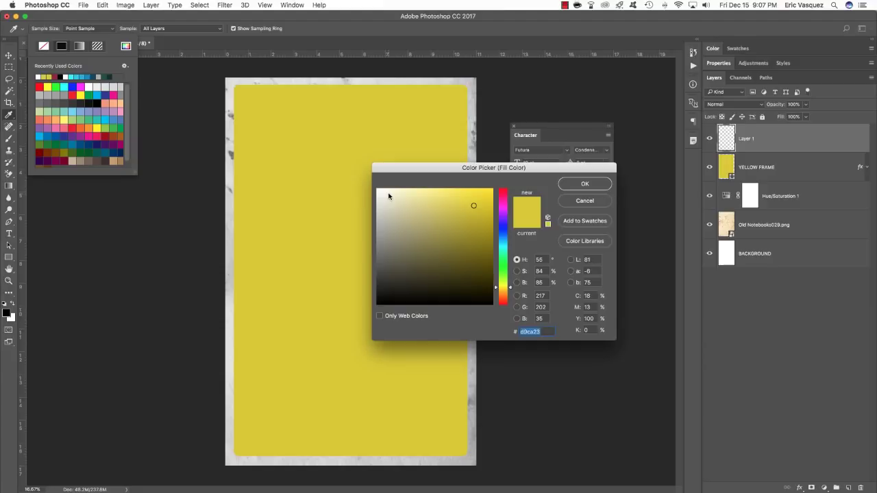
type("42")
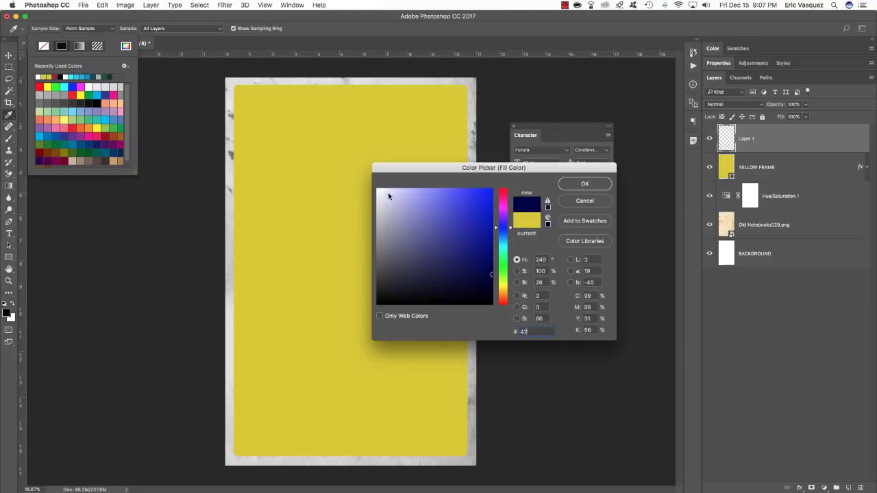
type("423F")
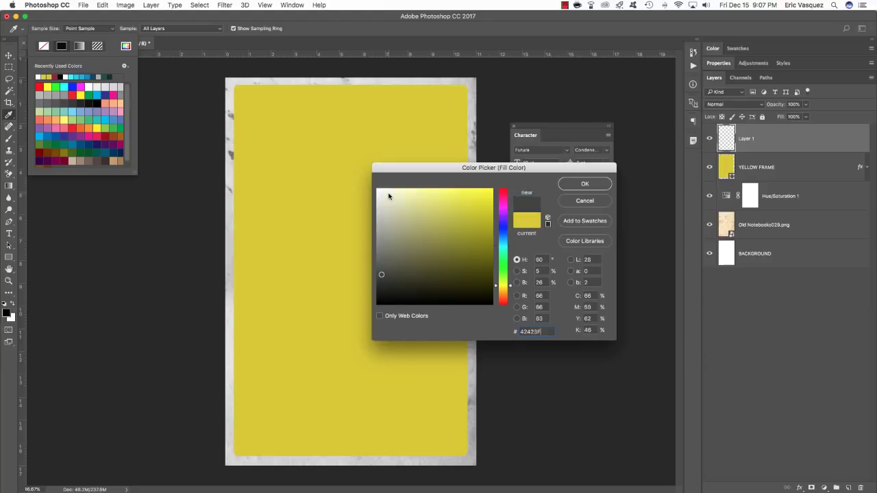
key("Return")
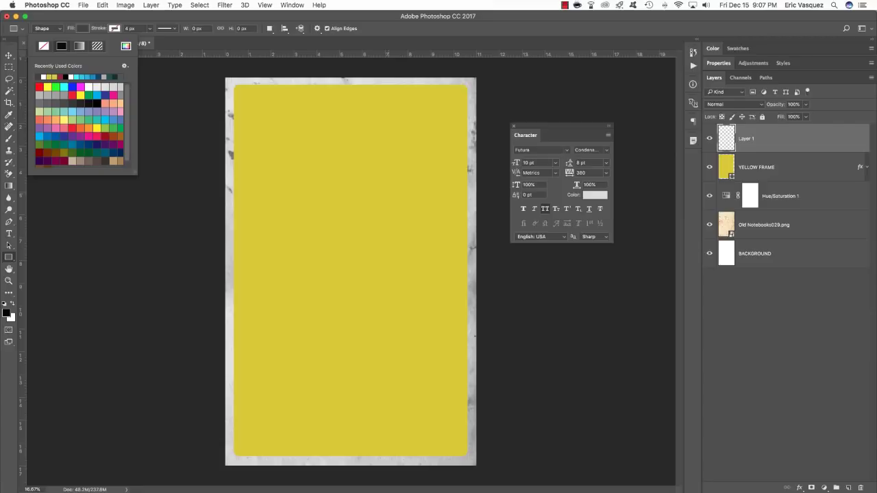
Step: Draw a dark gray rectangle about 3851 x 2661 px covering the lower half of the canvas and extending past its edges
left_click_drag(199, 276, 493, 477)
key("v")
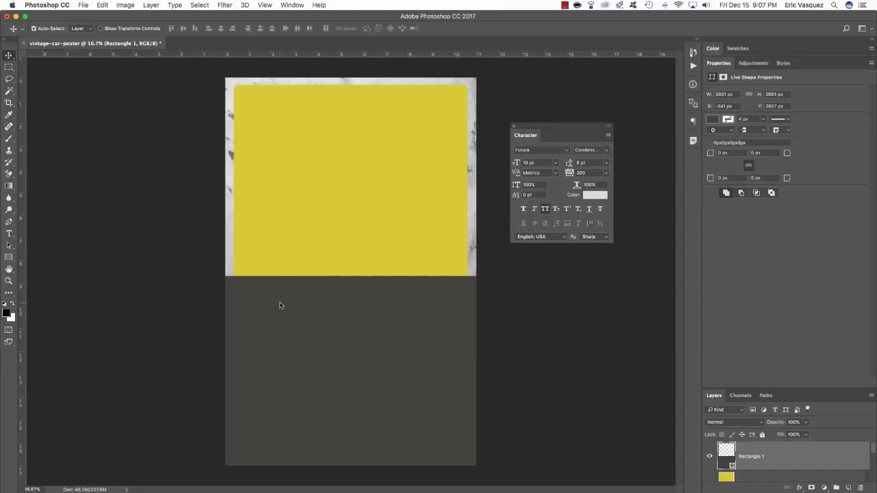
double_click(718, 62)
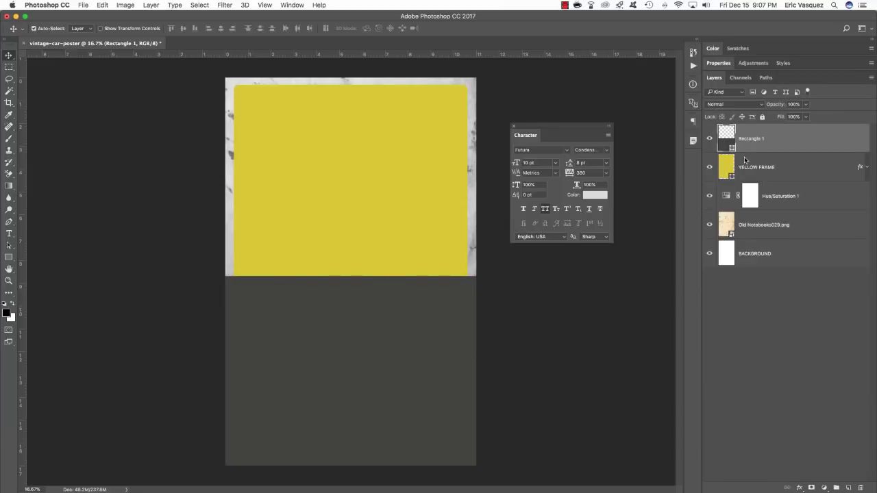
Step: Rename the dark gray rectangle's layer GRAY BOX
double_click(753, 139)
type("GRAY BOX")
key("Return")
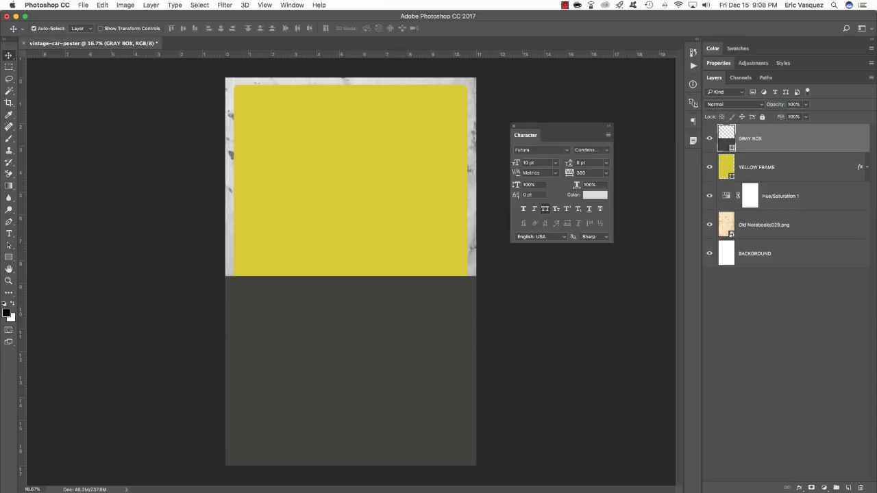
Step: Duplicate the GRAY BOX layer and rename the copy RED BOX
key("super+j")
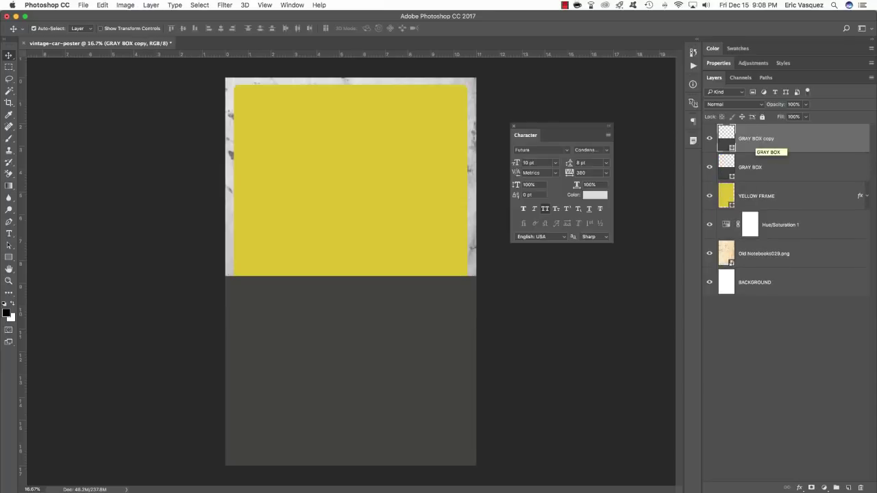
double_click(768, 139)
type("RED BOX")
key("Return")
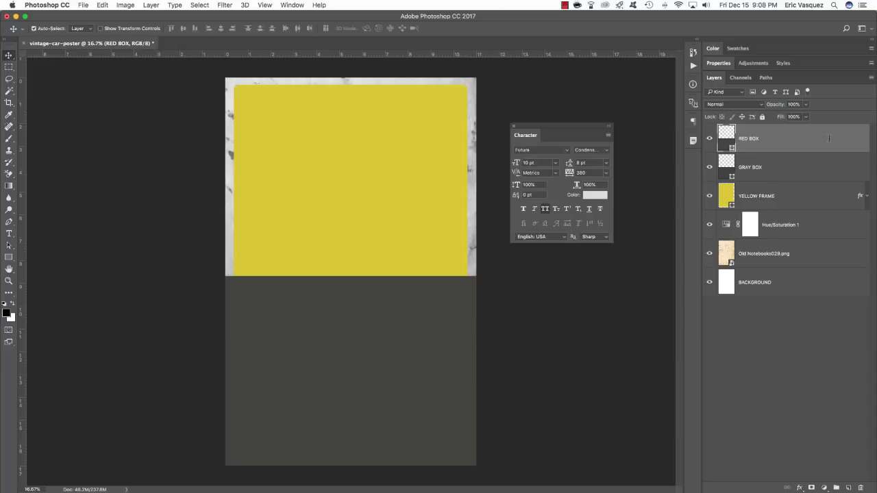
Step: Move the RED BOX shape straight up so its lower edge sits about 4 inches below the canvas top, and activate the Rectangle Tool
key("super+t")
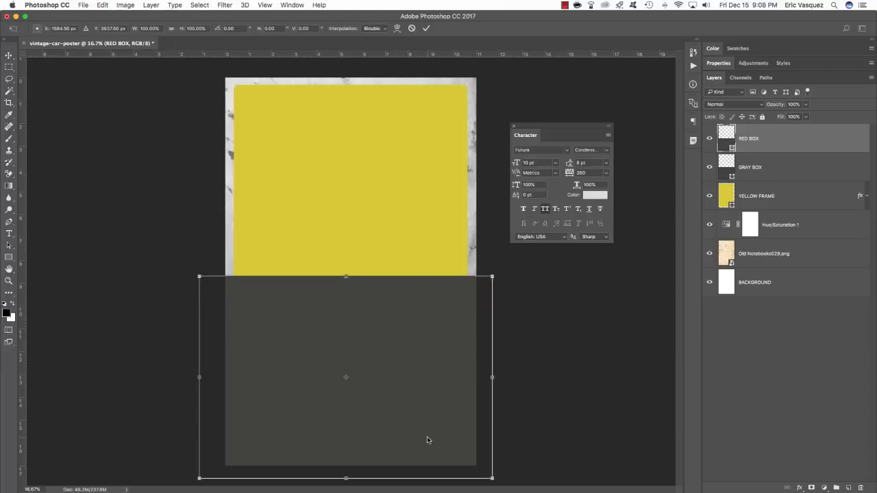
left_click_drag(427, 439, 421, 134)
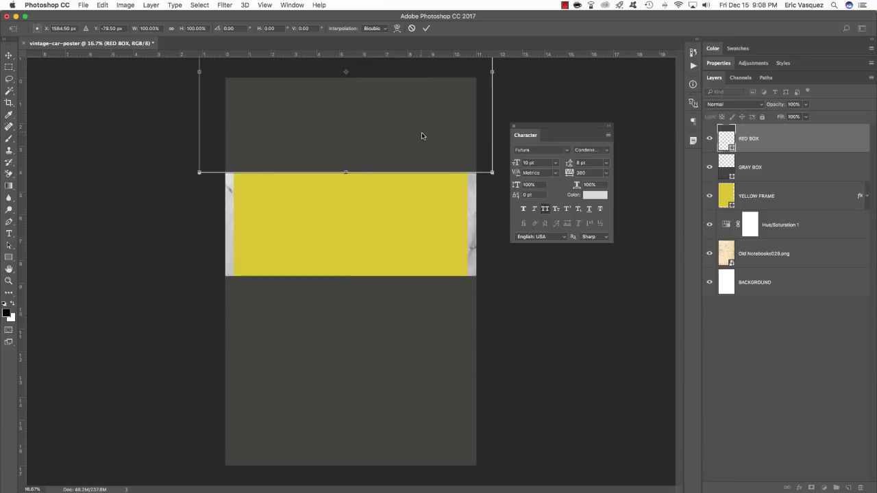
key("Return")
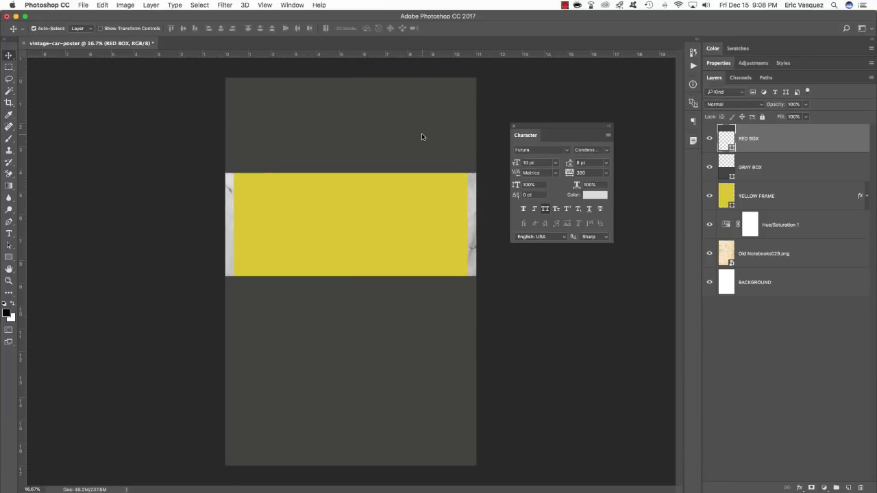
key("u")
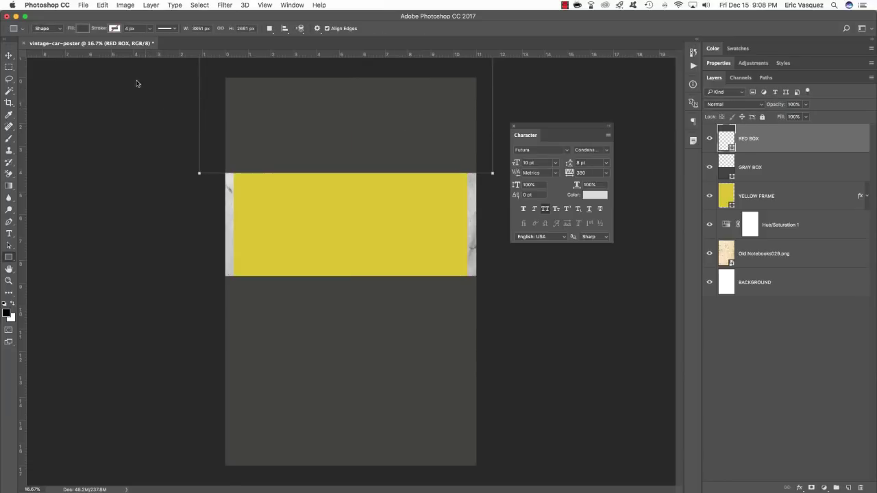
Step: Set the fill color of the RED BOX shape to 9E1D41
left_click(83, 28)
left_click(125, 45)
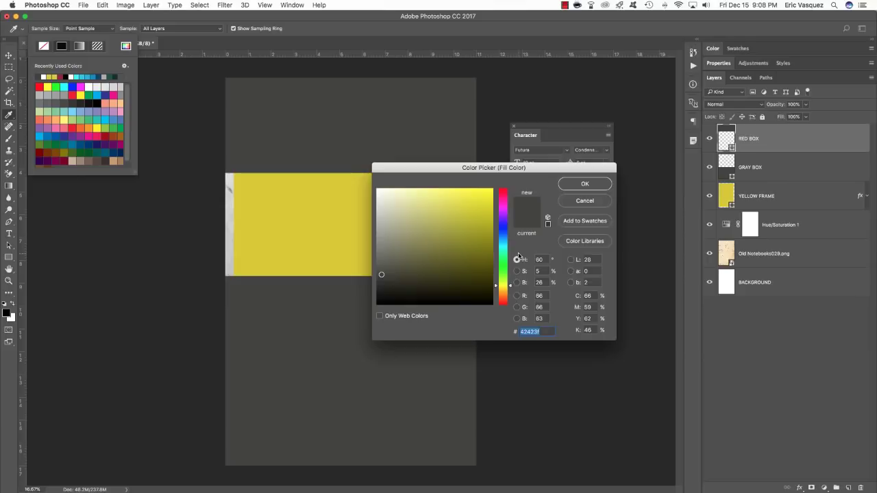
type("039E1D")
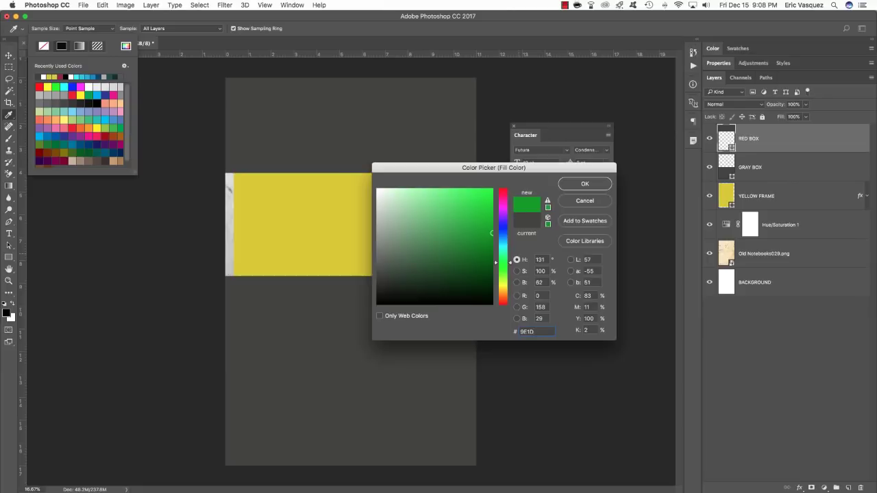
type("41")
key("Return")
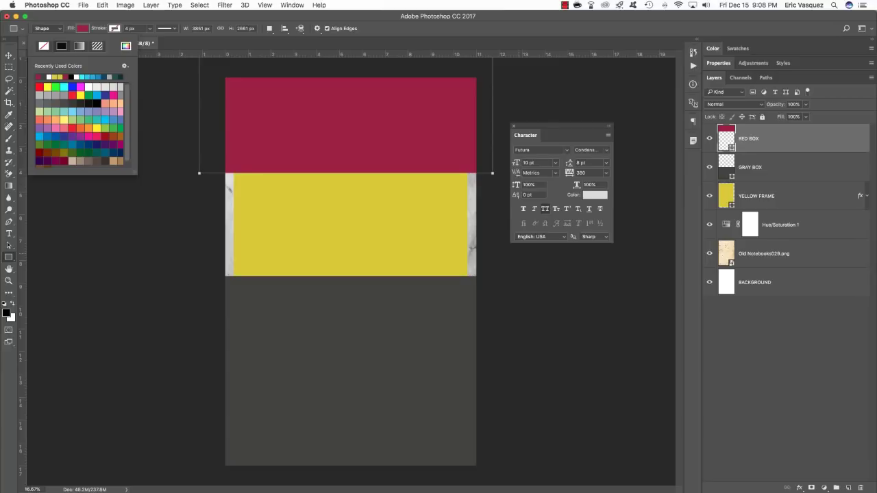
Step: Distort the RED BOX shape by raising its lower-right corner straight up, slanting the lower edge about 16.6 degrees
key("v")
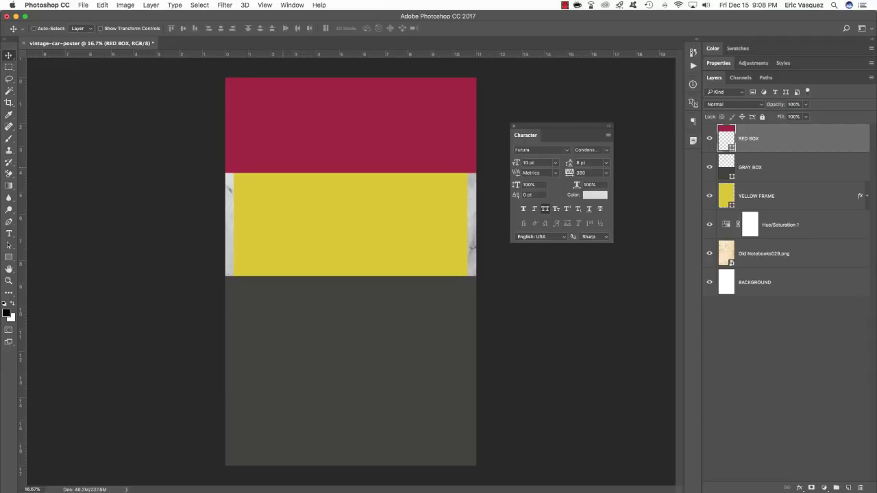
key("super+t")
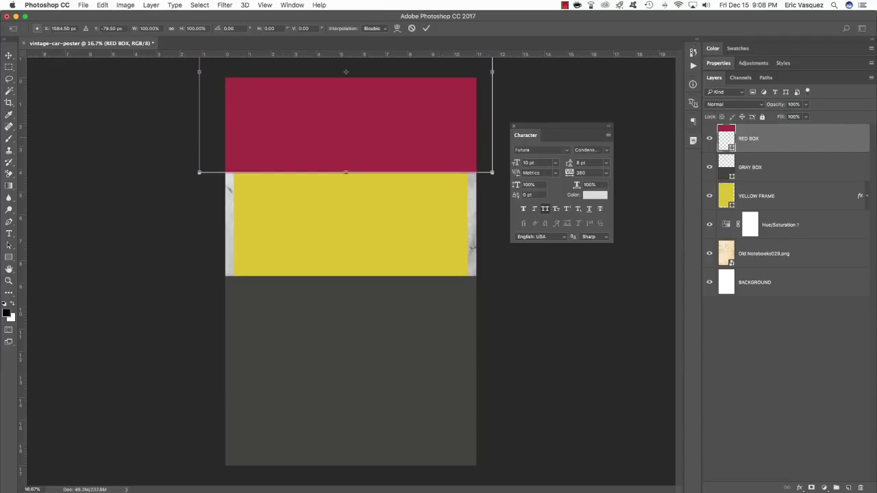
right_click(434, 134)
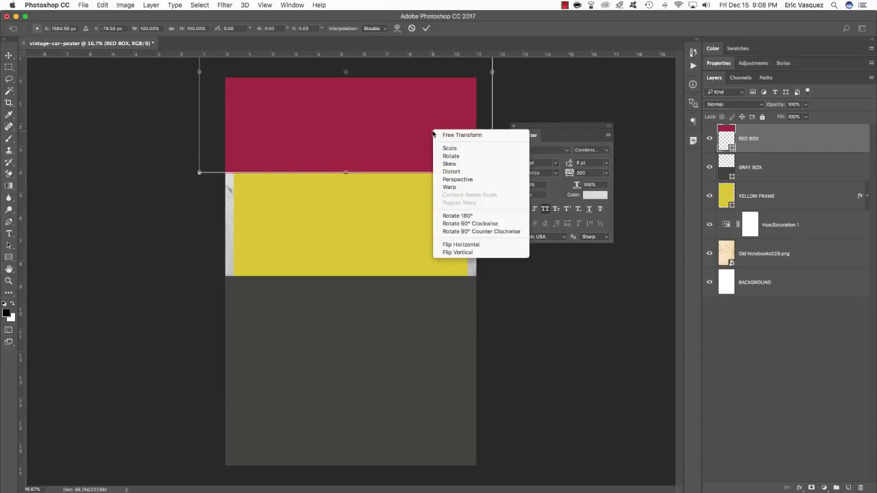
left_click(462, 172)
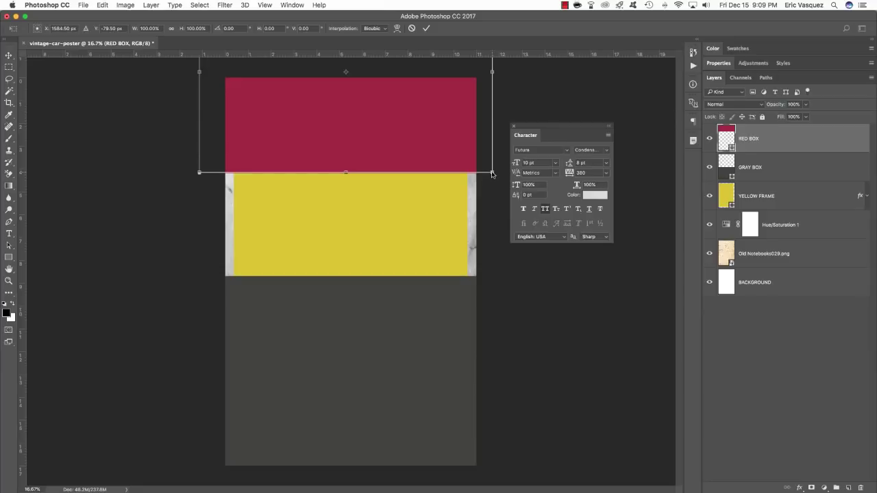
left_click_drag(492, 172, 492, 86)
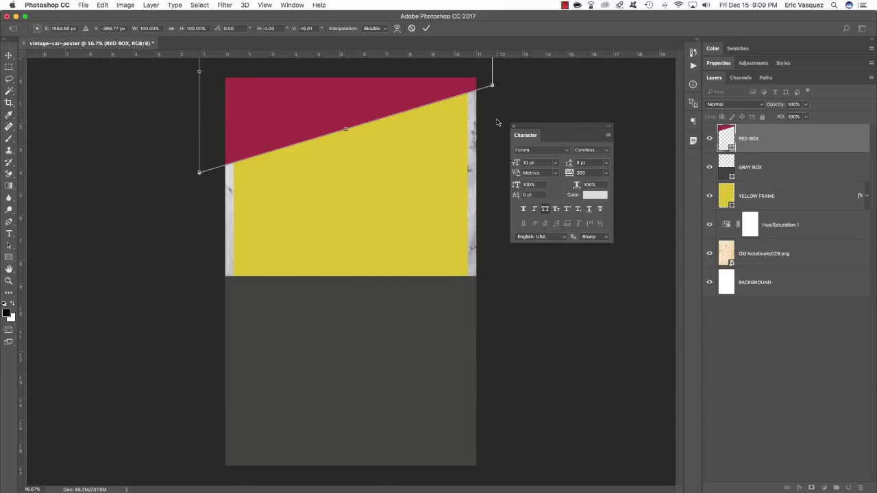
key("Return")
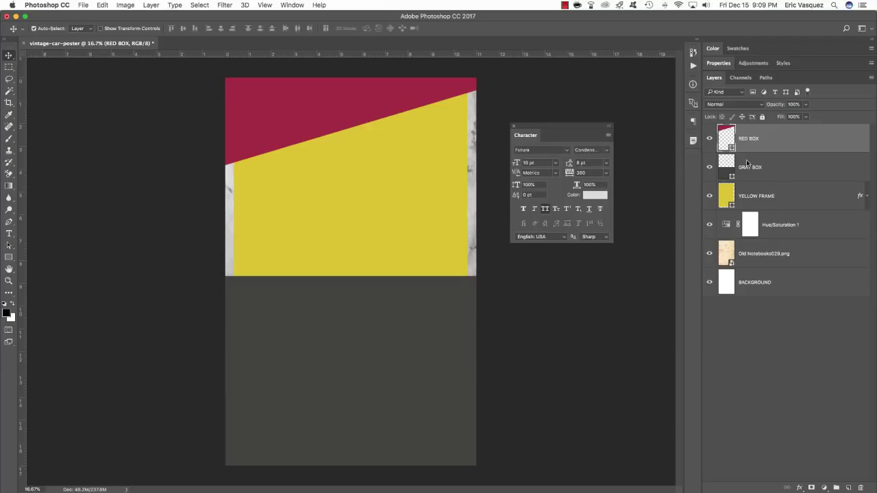
Step: Group the RED BOX and GRAY BOX layers and name the group COLOR STRIPS
left_click(794, 167, "shift")
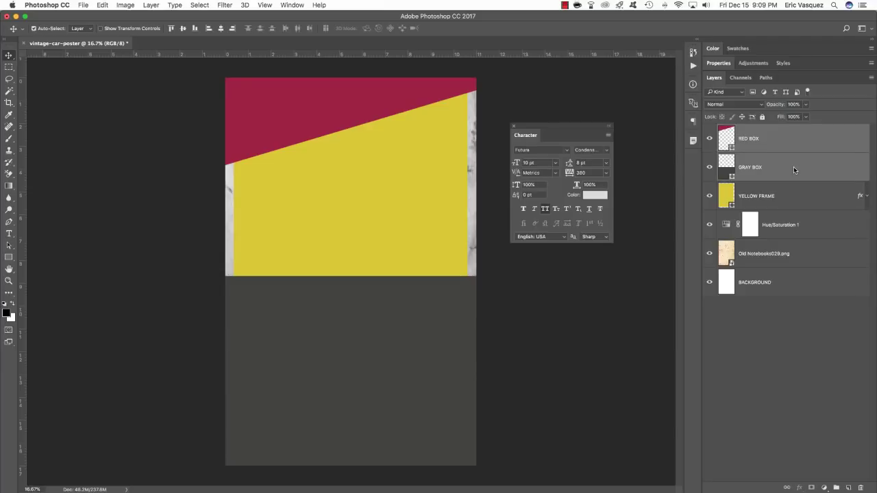
key("super")
key("super+g")
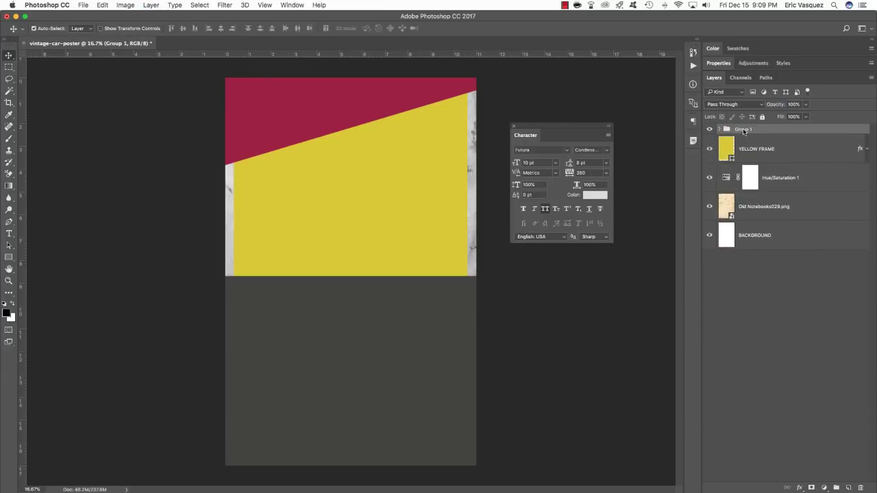
double_click(744, 129)
type("COLOR STRIPS")
key("Return")
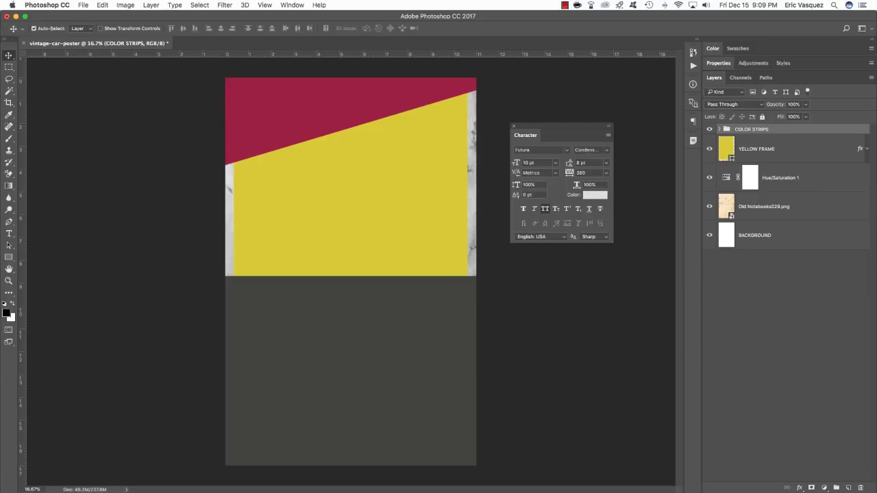
Step: Mask the COLOR STRIPS group with a selection loaded from the YELLOW FRAME shape, leaving the group selected and collapsed
left_click(815, 156)
left_click(757, 131)
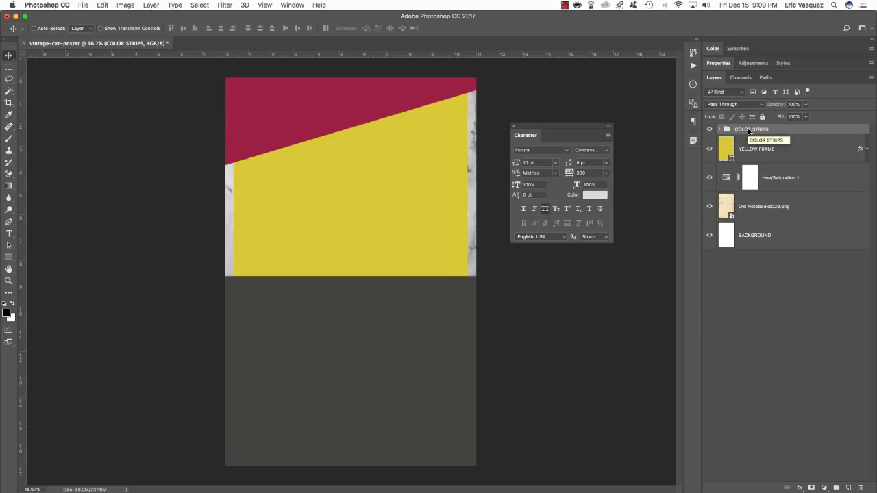
left_click(731, 159, "super")
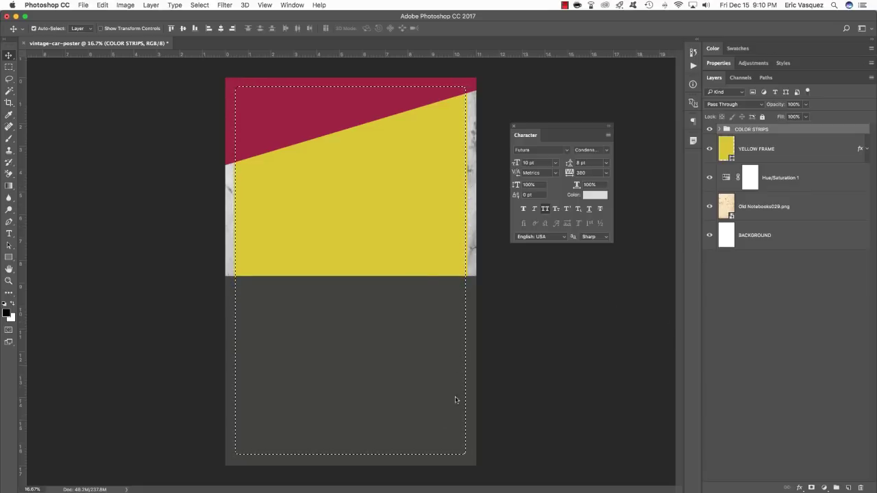
left_click(812, 487)
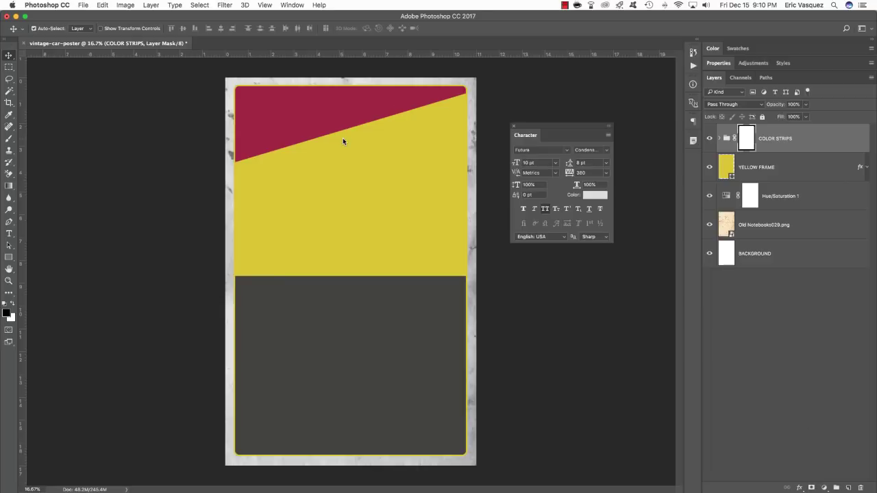
left_click(816, 138)
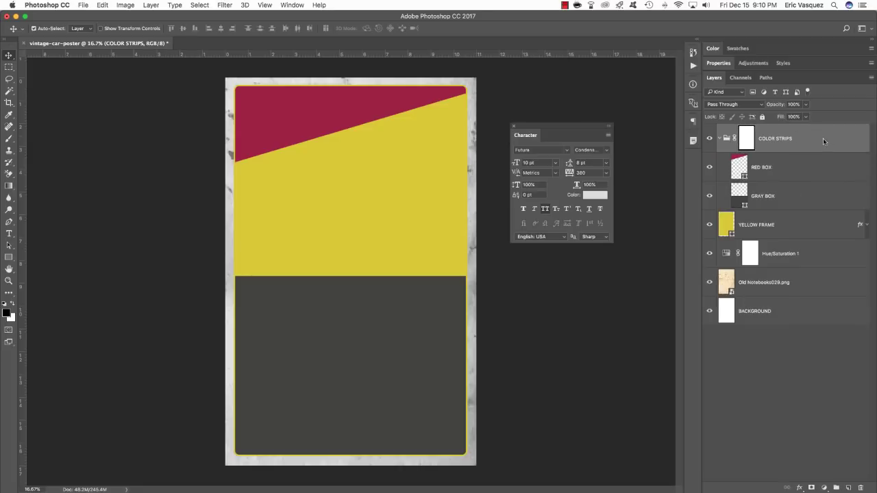
left_click(720, 139)
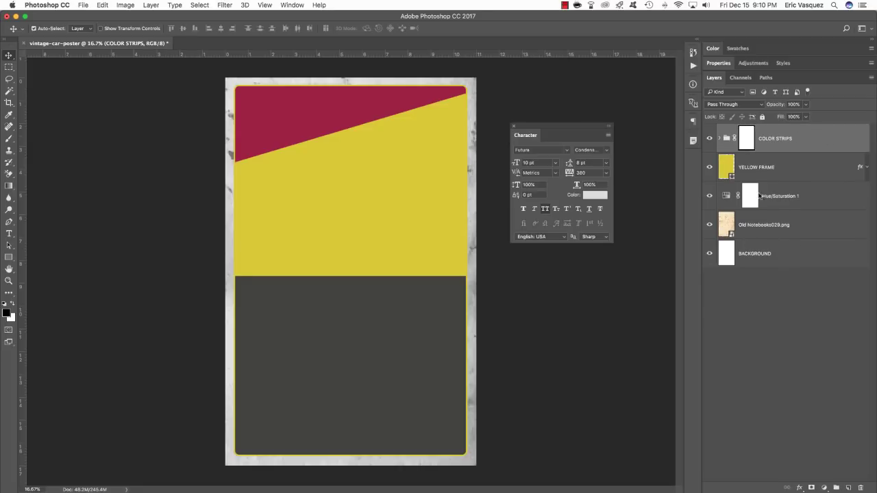
Step: Group everything from COLOR STRIPS down to the BACKGROUND layer, name the group BACKGROUND, and save the document
left_click(818, 255, "shift")
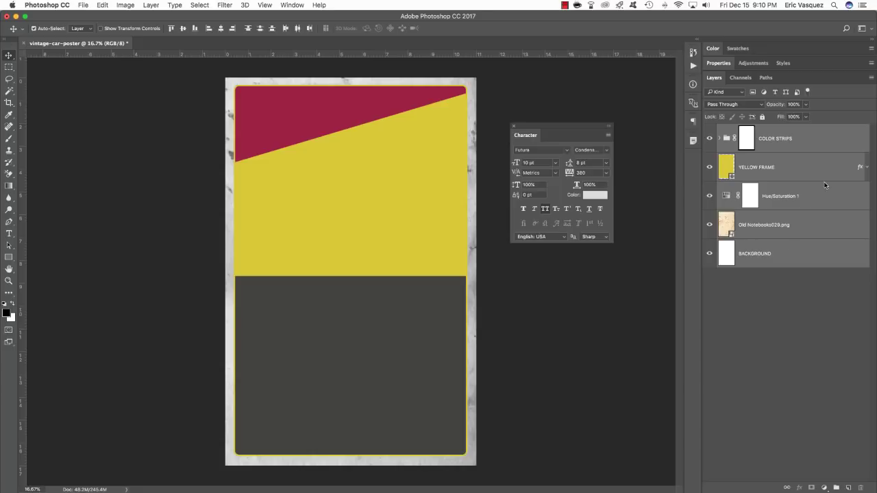
key("super+g")
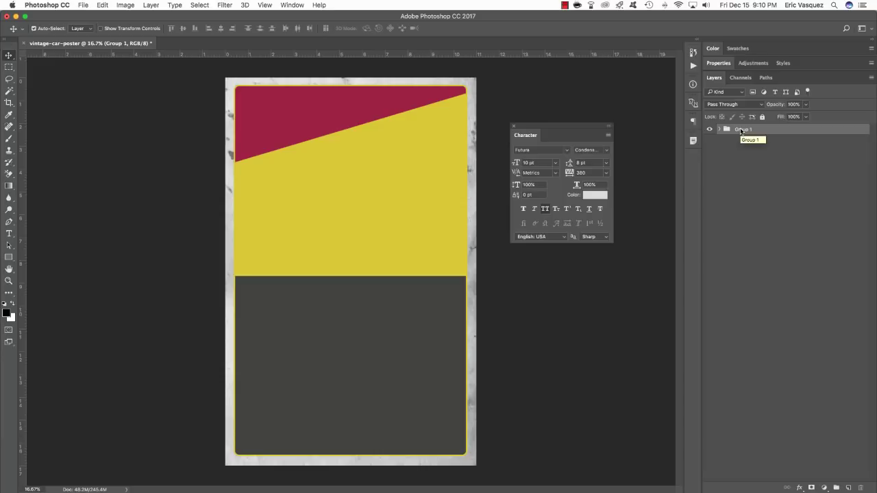
double_click(741, 129)
type("BACKGROUND")
key("Return")
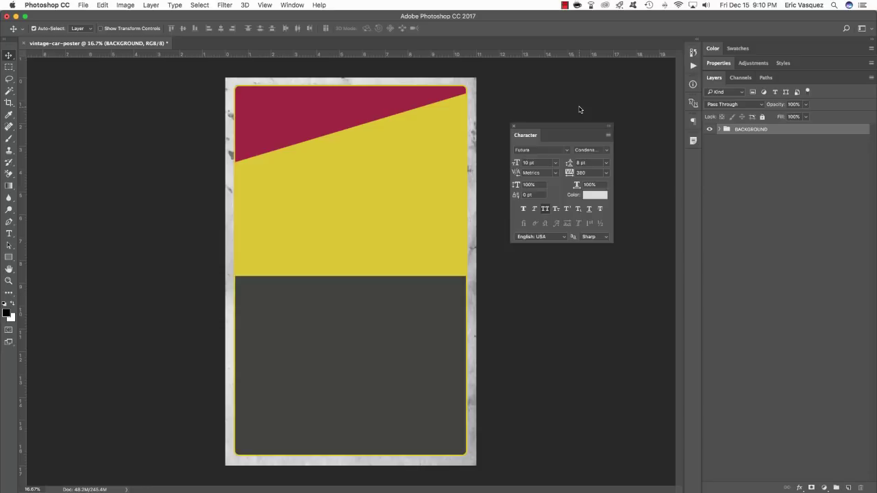
key("super+s")
Step: Switch to Finder, copy the file name of MidCenturyPeopleTwo_Car_13310.png in the Piddix folder, and open that image in Photoshop
key("super+Tab")
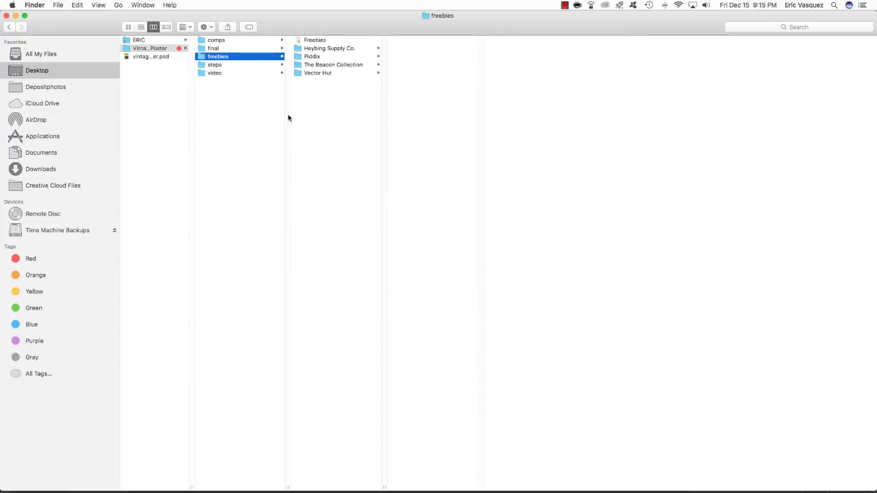
left_click(334, 57)
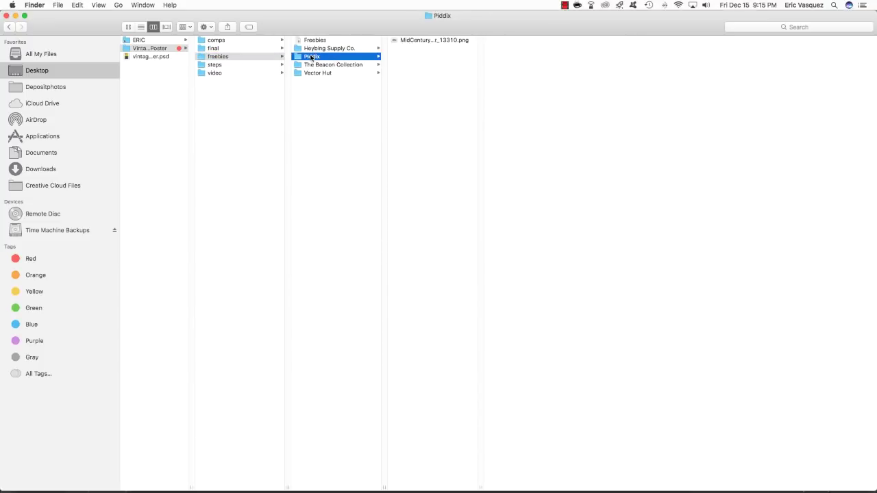
left_click(405, 43)
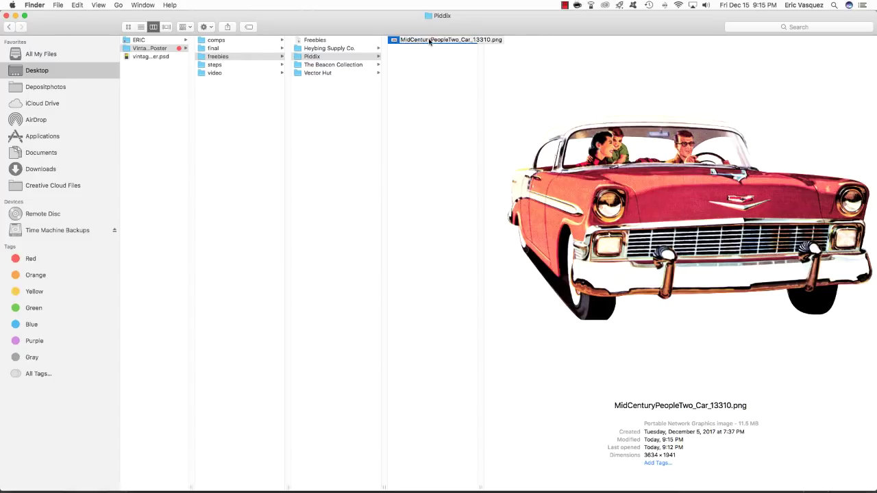
left_click(430, 41)
key("cmd+a")
key("cmd+c")
key("Return")
left_click_drag(435, 41, 559, 473)
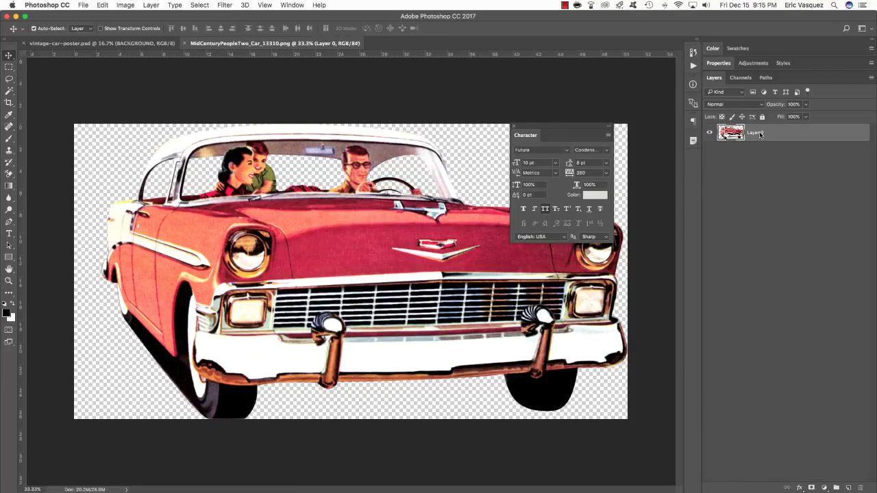
Step: Rename the car image's layer MidCenturyPeopleTwo_Car_13310.png and convert it to a smart object
double_click(755, 135)
key("super+v")
key("Return")
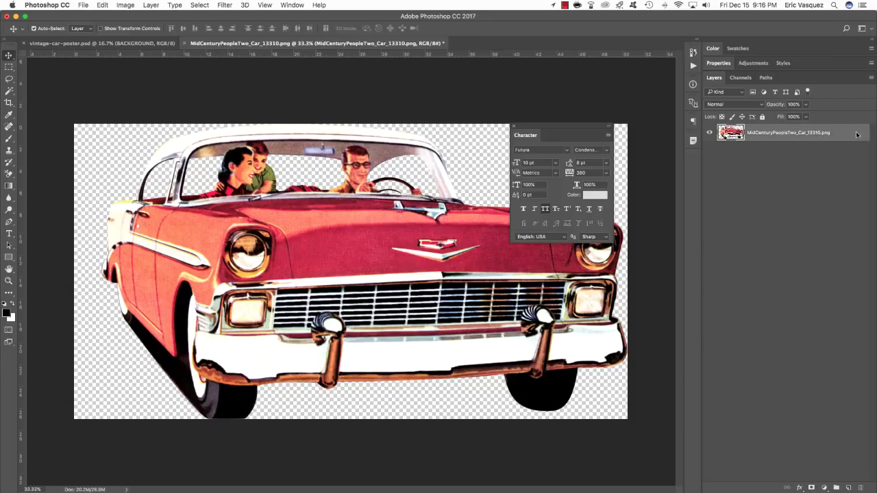
right_click(846, 133)
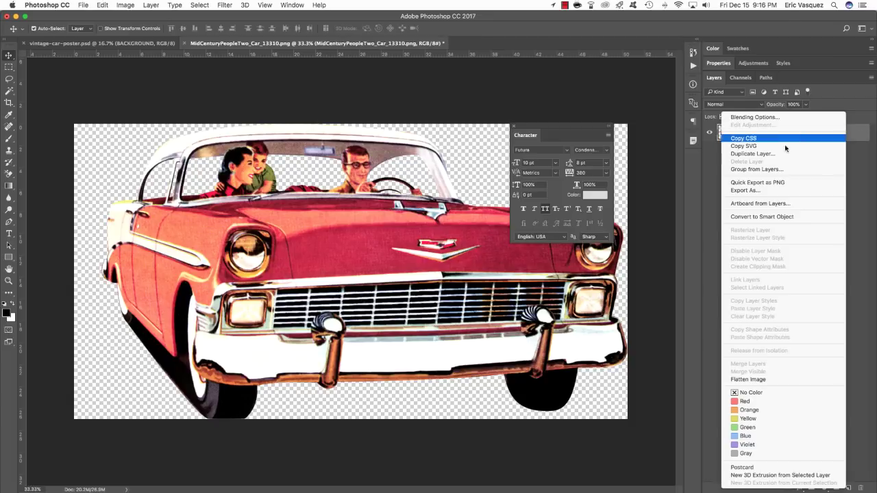
left_click(748, 218)
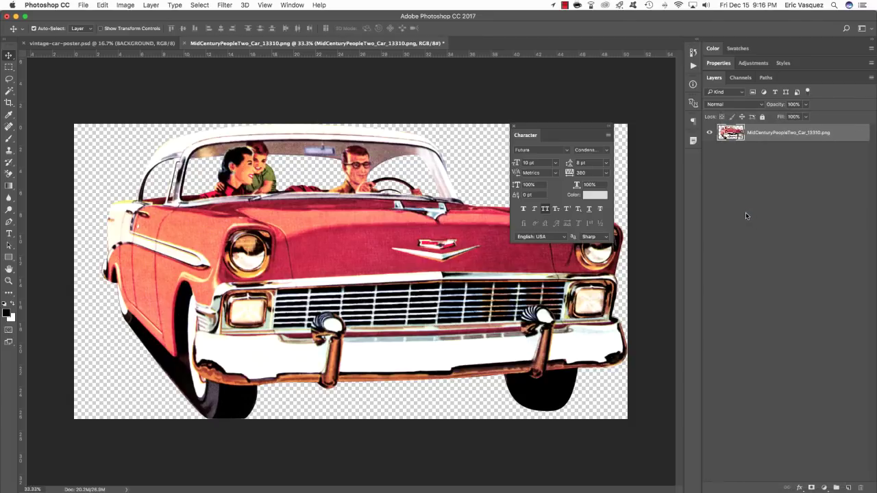
Step: Close the Character panel and float the car image in its own window to bring the car into the poster
left_click(515, 127)
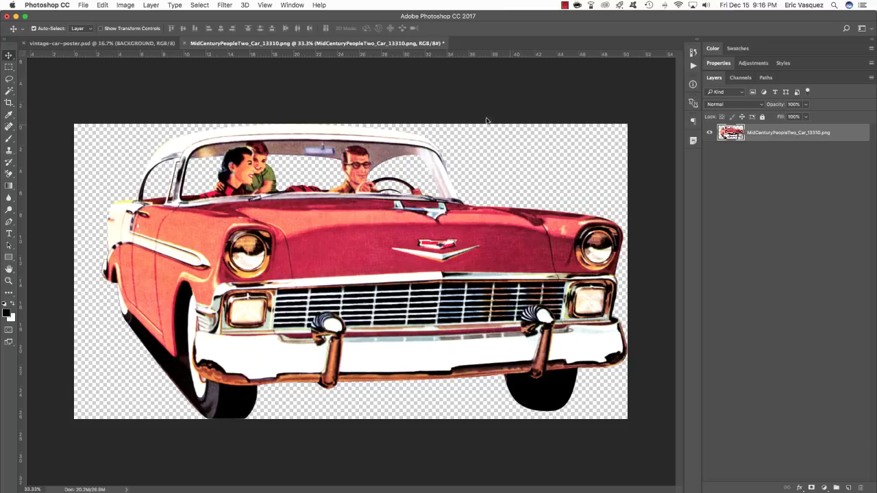
left_click_drag(274, 44, 479, 205)
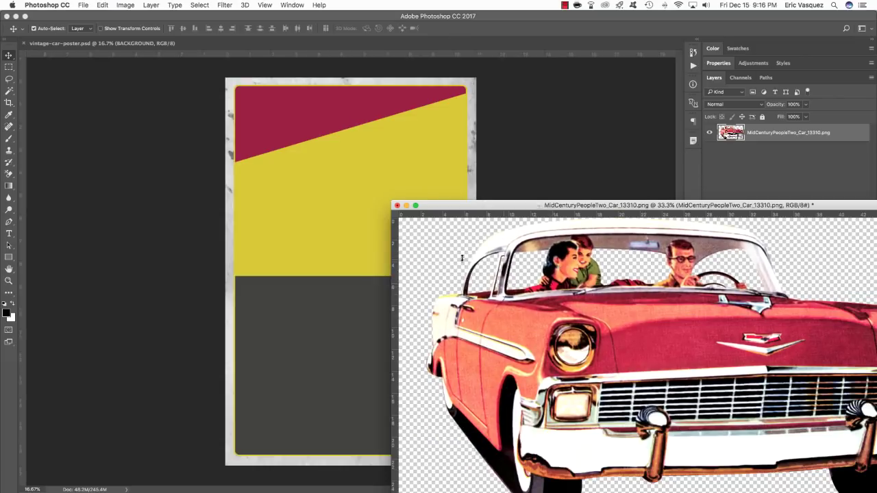
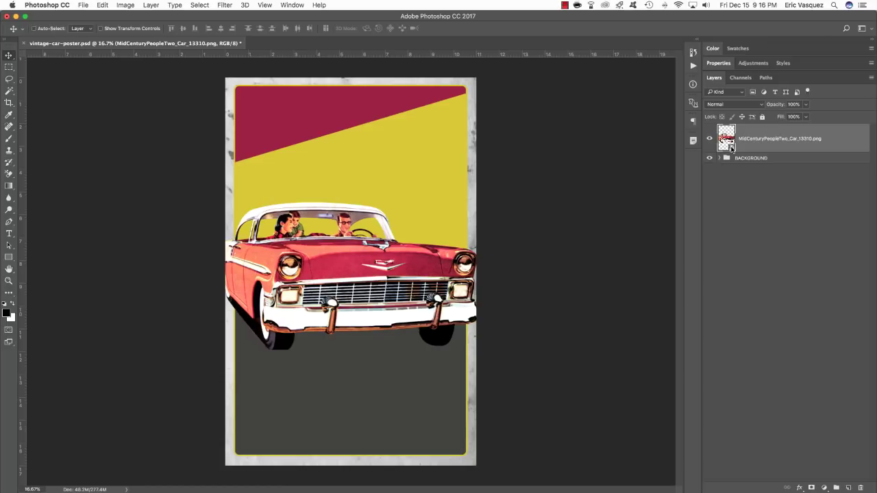
Step: Load the car's outline as a selection, add a new layer above the car, and set the foreground color to D9CA23
left_click(726, 139, "super")
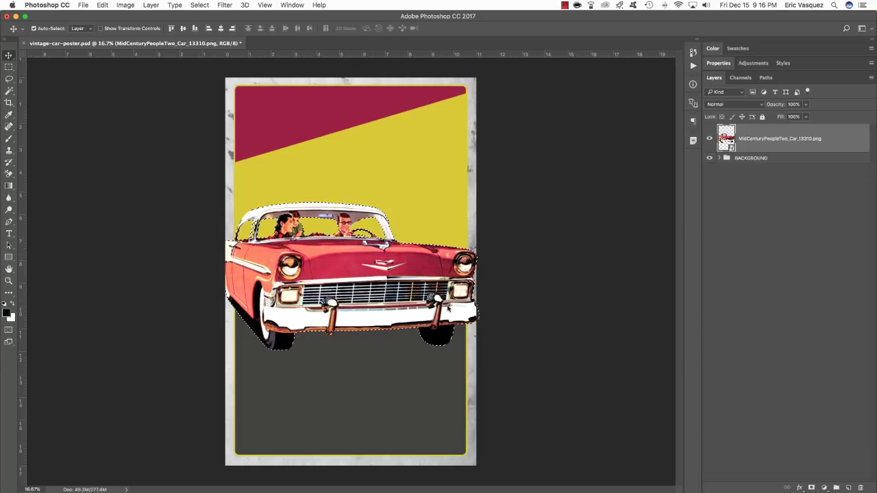
left_click(850, 488)
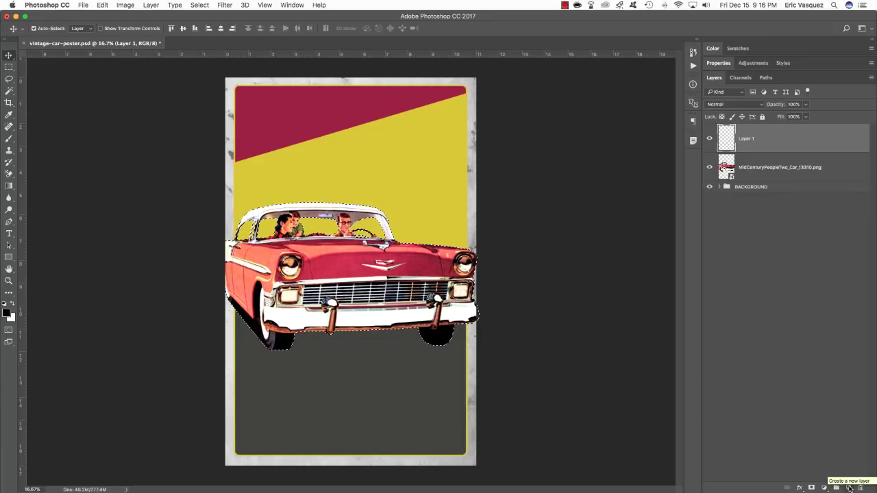
left_click(6, 314)
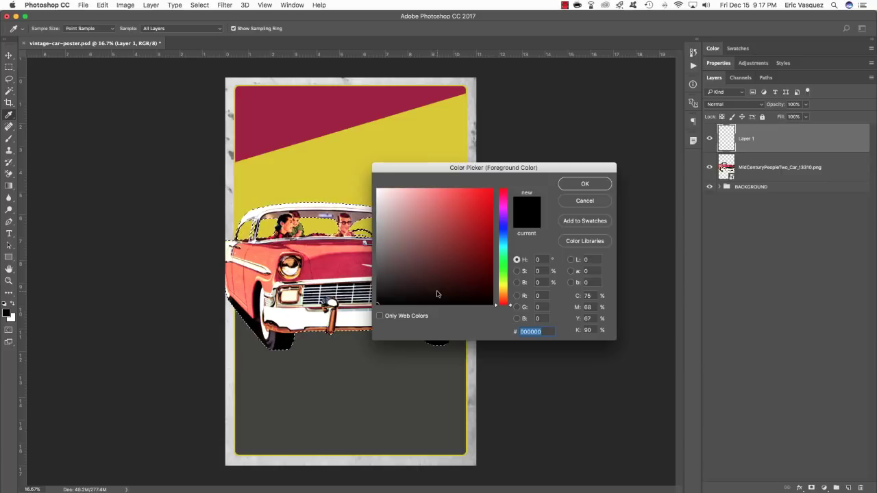
type("D")
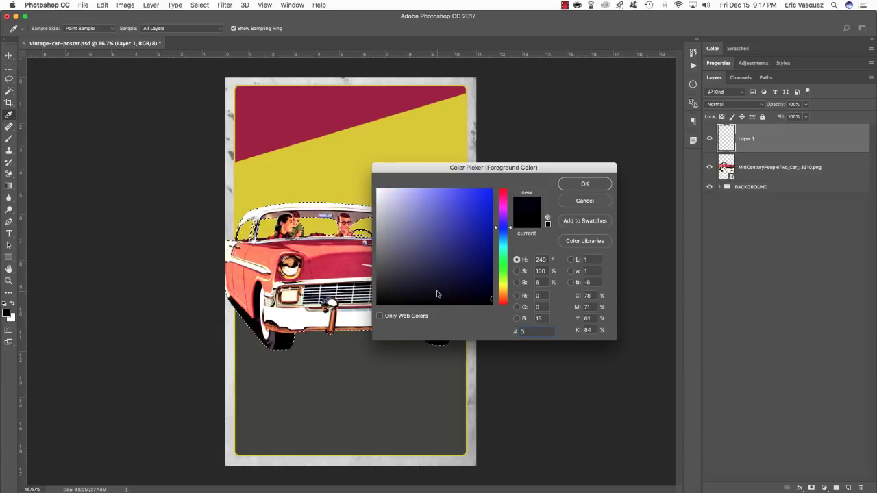
type("9CA23")
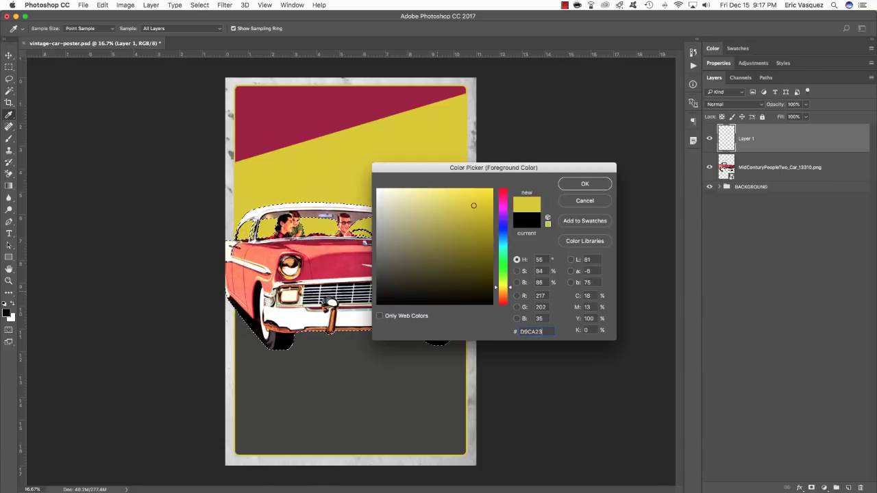
key("Return")
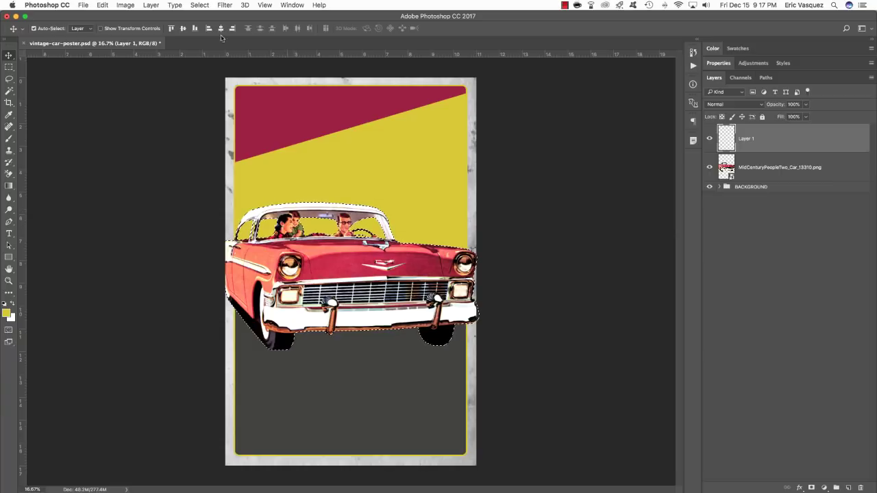
Step: Expand the car-shaped selection by 18 pixels
left_click(199, 4)
mouse_move(267, 128)
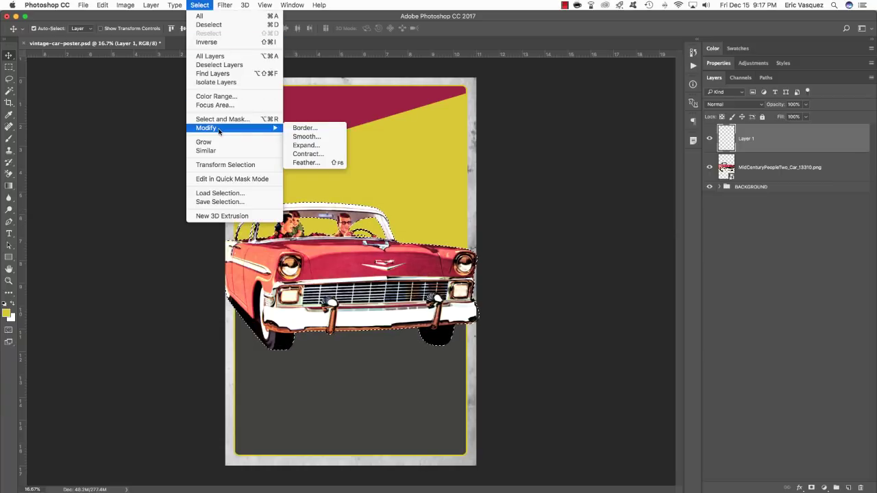
left_click(313, 146)
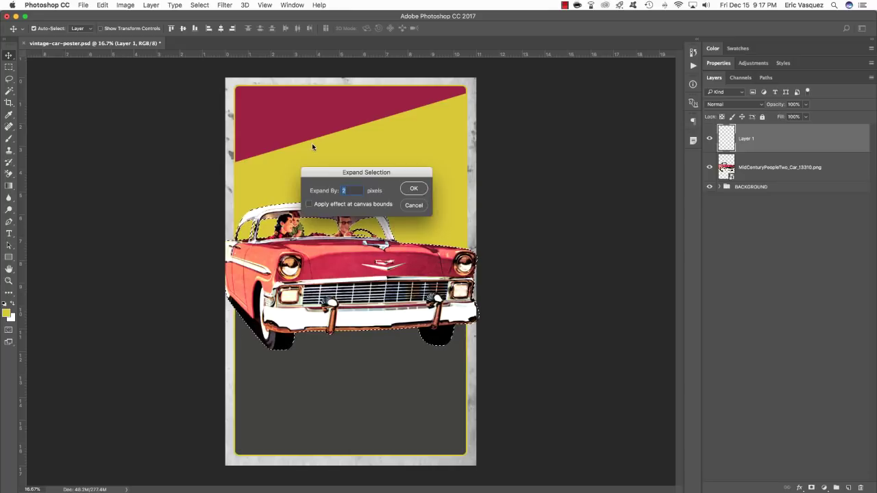
type("18")
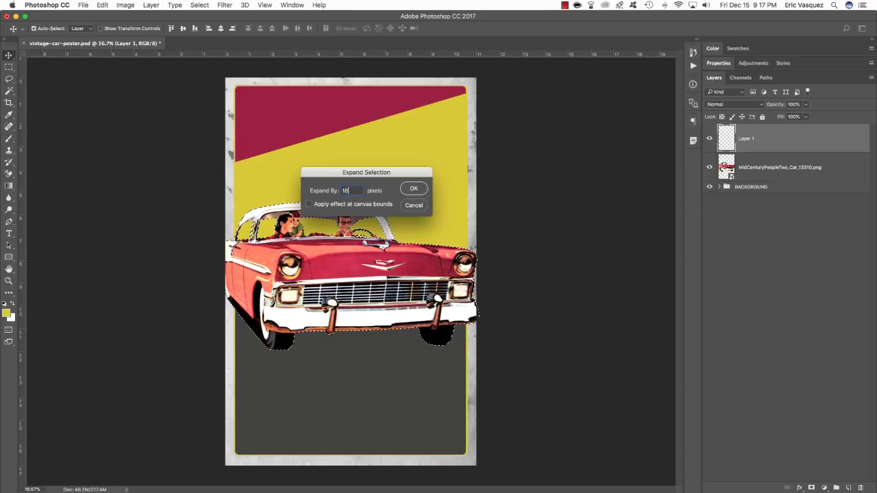
key("Return")
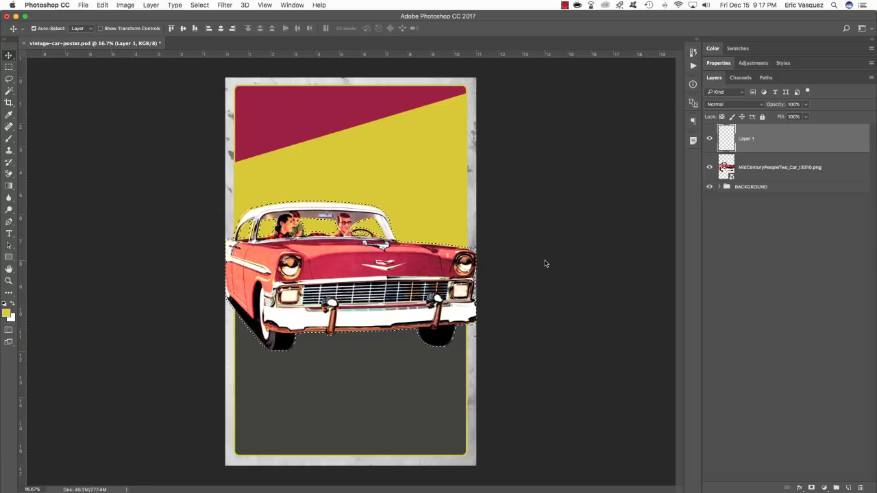
Step: Fill the expanded selection with the yellow foreground color, deselect, and place the filled layer beneath the car
key("alt+BackSpace")
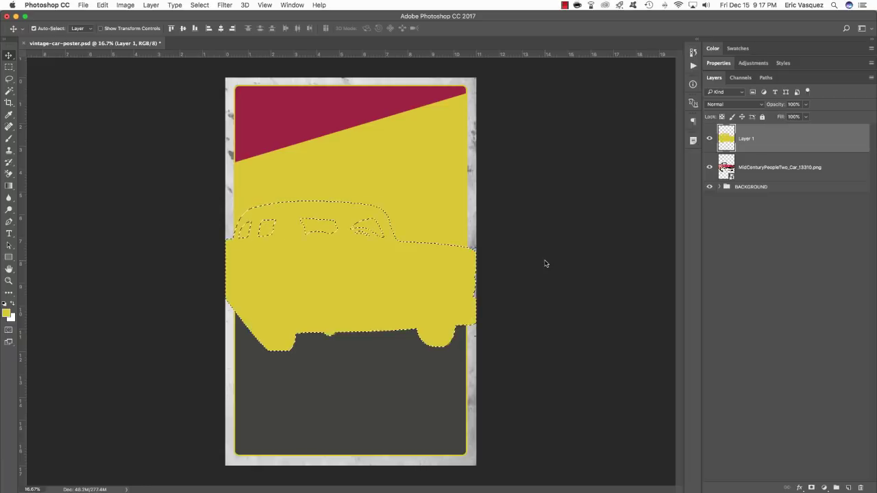
key("ctrl+d")
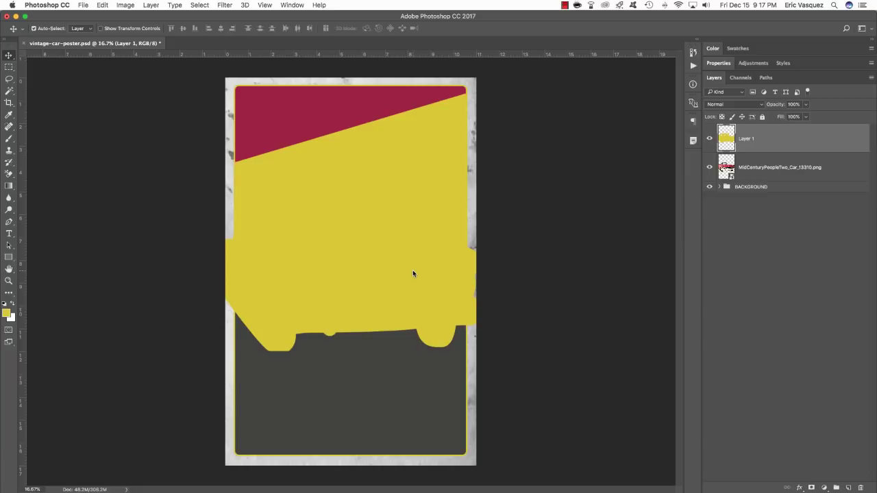
key("super+bracketleft")
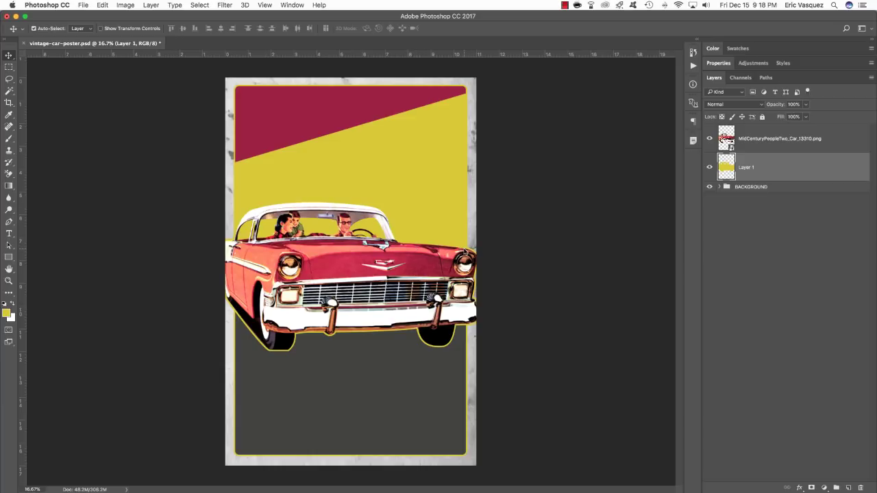
Step: Marquee-select the yellow outline around the car's underside and tires within the gray area, delete it from Layer 1, and deselect
scroll(326, 302, "up", 2)
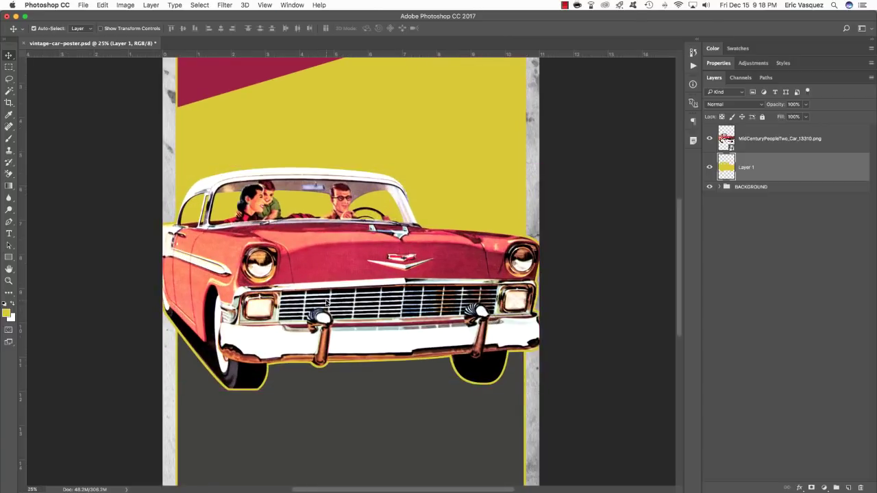
key("m")
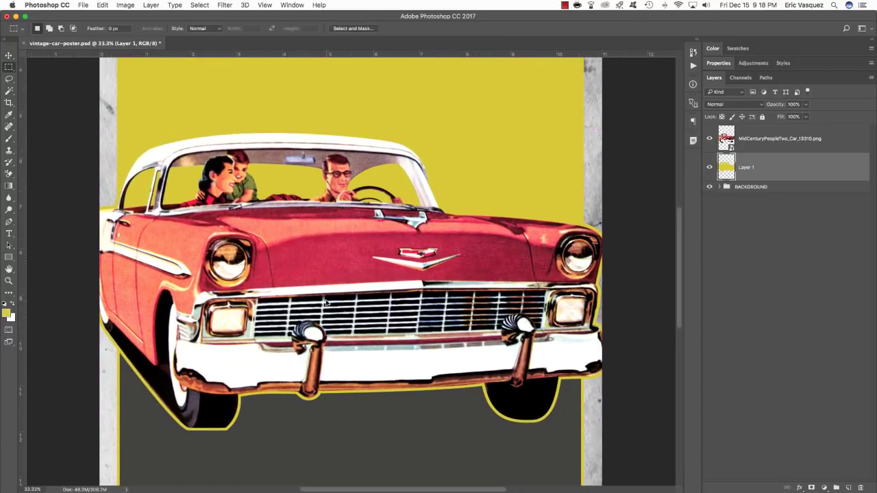
scroll(285, 303, "down", 5)
scroll(284, 303, "left", 5)
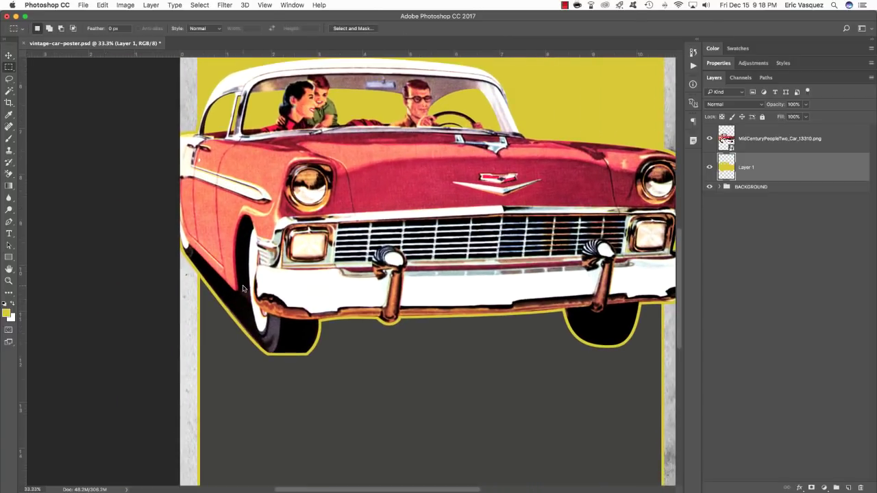
scroll(243, 288, "up", 1)
scroll(246, 289, "left", 5)
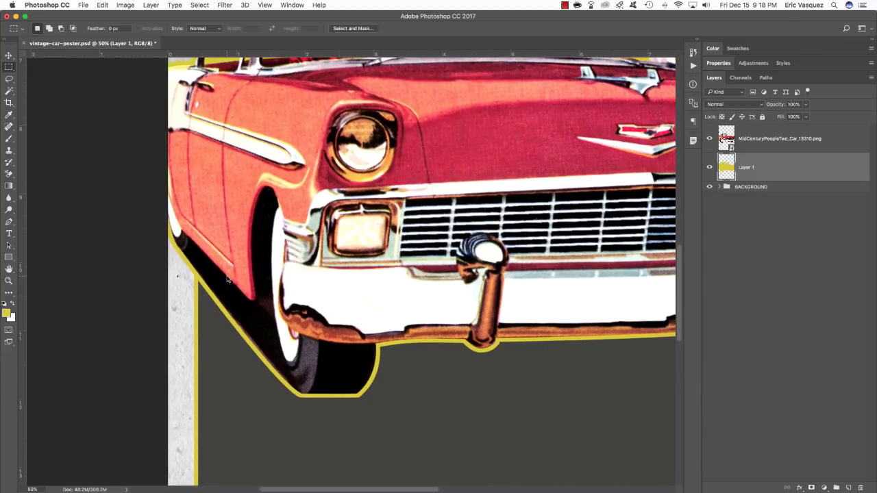
scroll(228, 279, "down", 1)
scroll(228, 280, "left", 10)
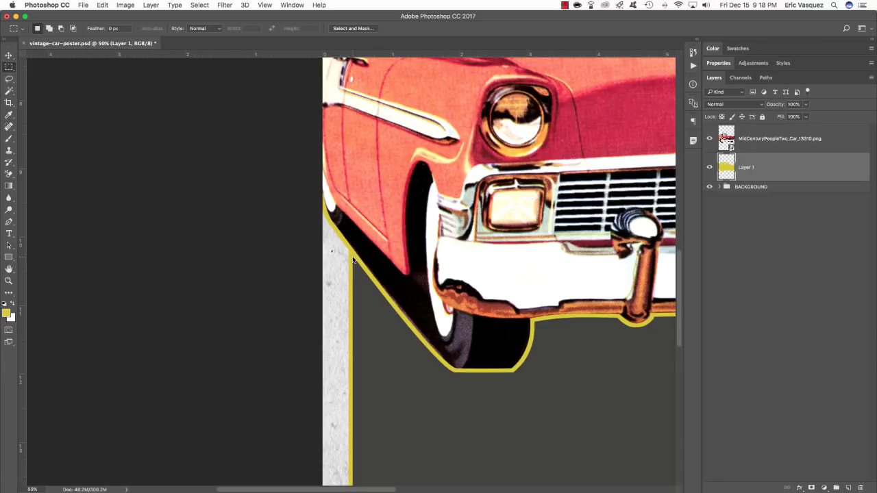
left_click_drag(353, 247, 509, 407)
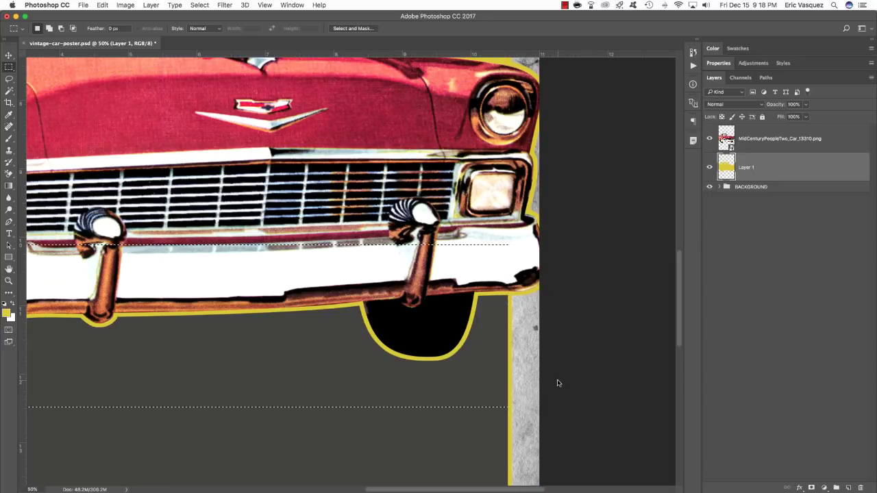
key("BackSpace")
key("super+d")
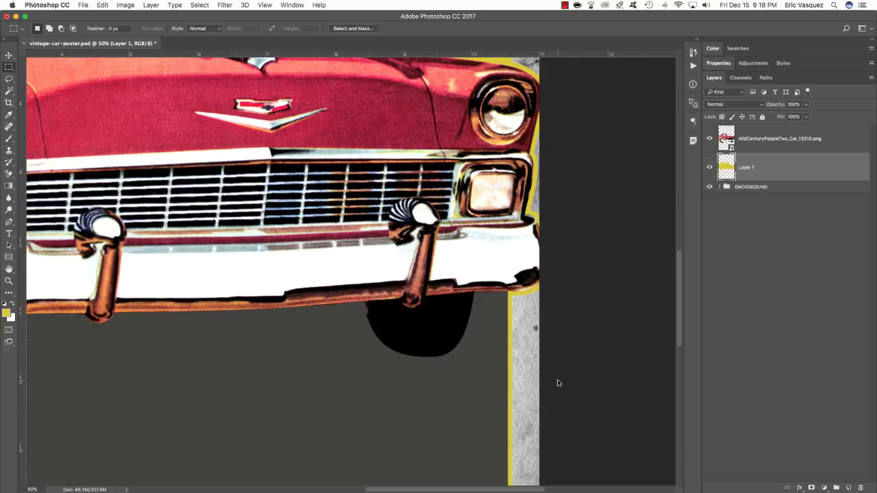
Step: Rename the yellow outline layer YELLOW STROKE
key("v")
scroll(502, 335, "left", 10)
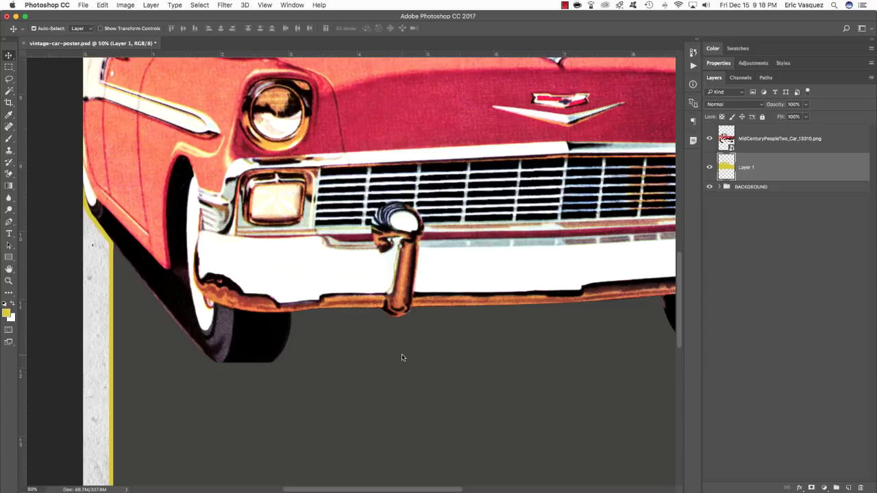
key("super+0")
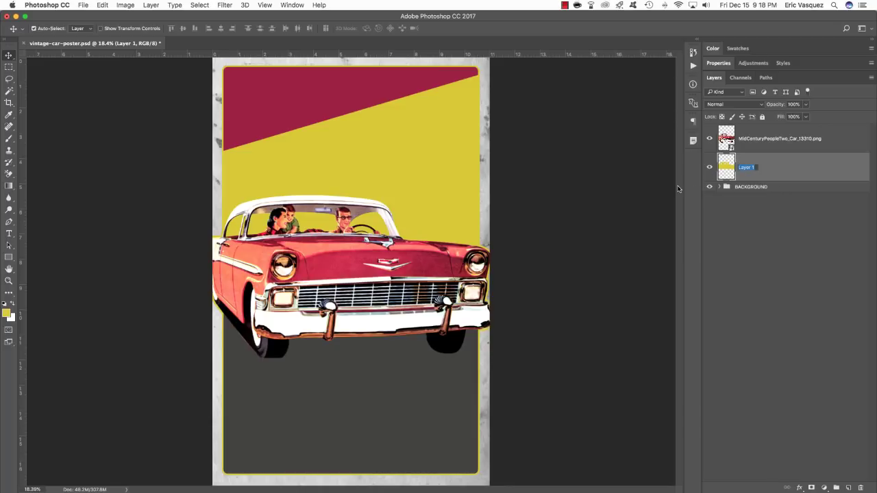
type("YELLOW STROKE")
key("Return")
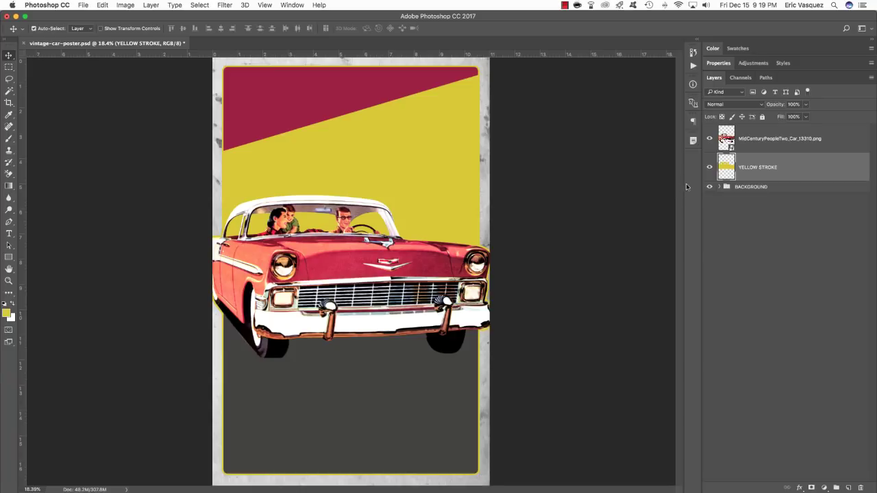
Step: Create a new layer above the car, fill the car's outline on it with default black, and deselect
left_click(766, 143)
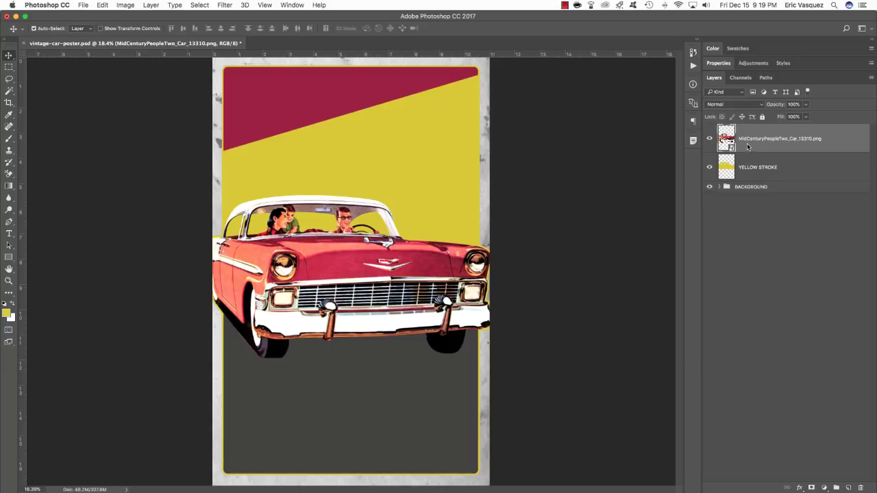
left_click(731, 148, "super")
key("super")
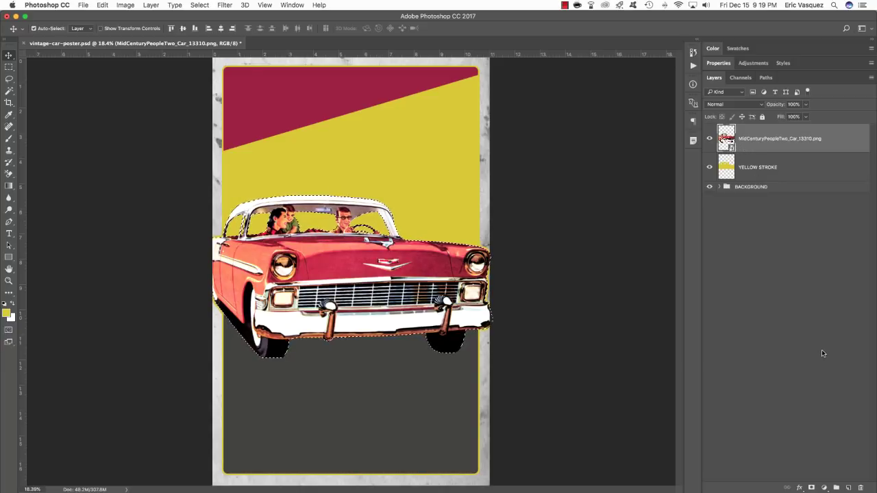
left_click(848, 487)
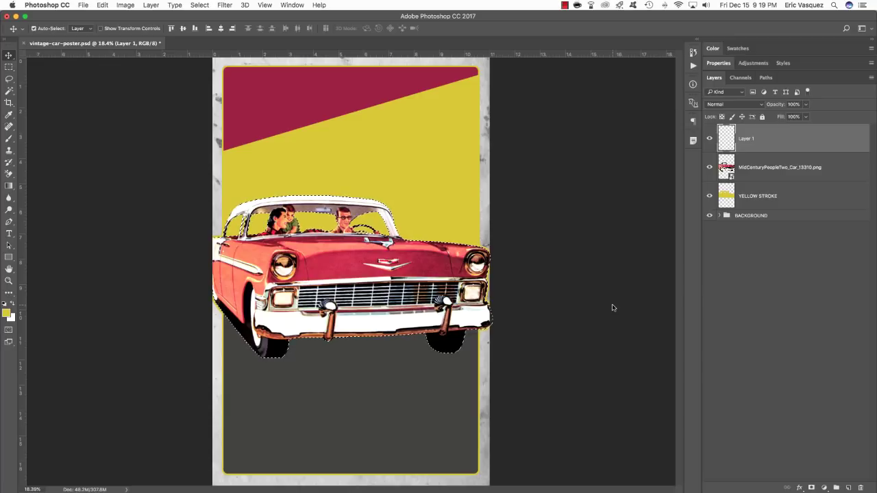
key("d")
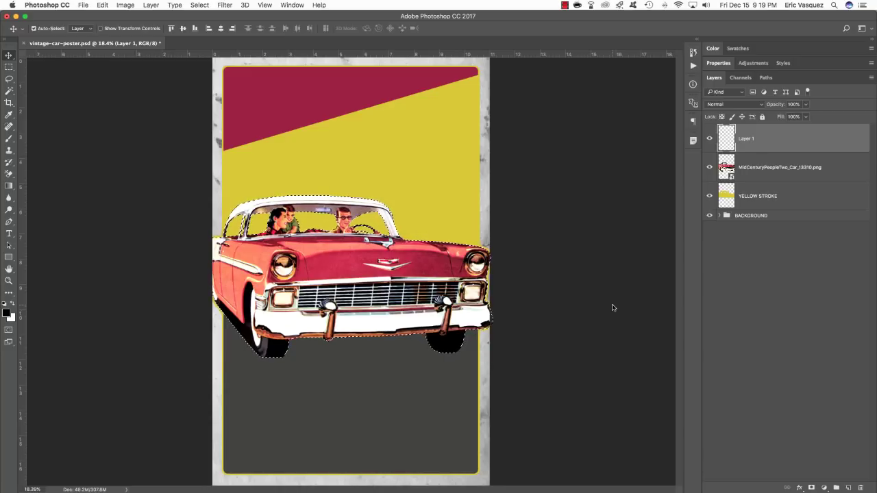
key("alt+BackSpace")
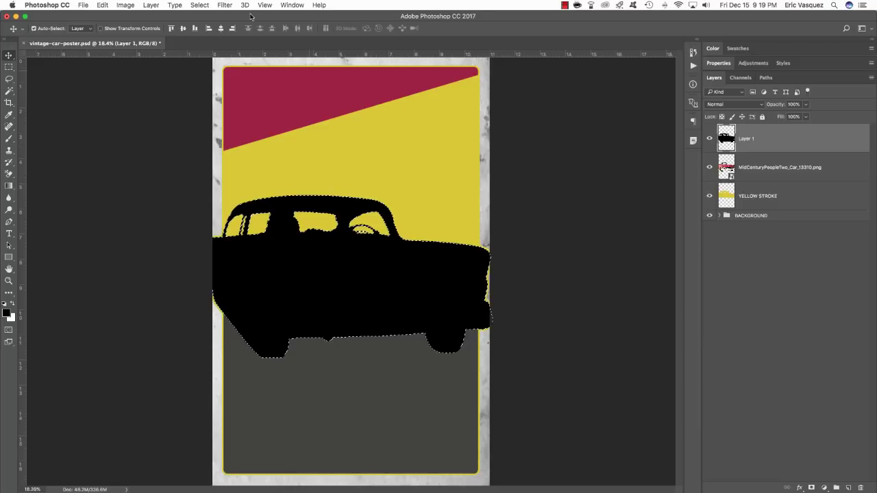
left_click(189, 3)
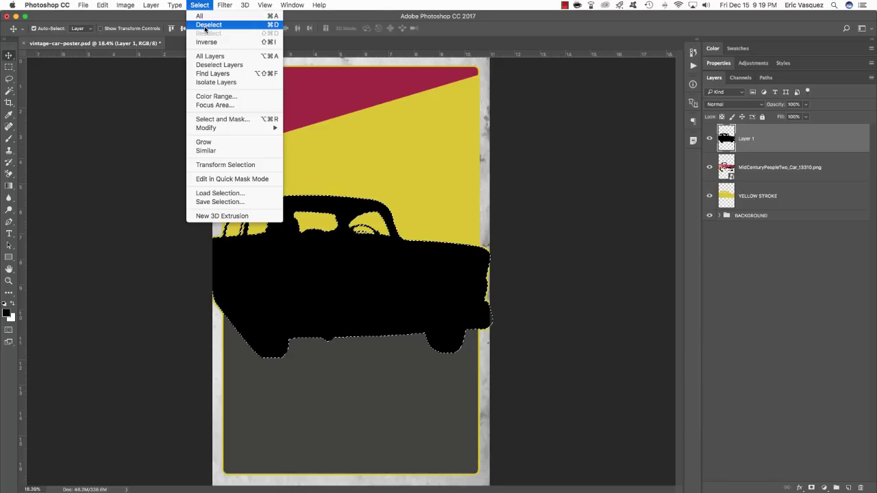
left_click(205, 26)
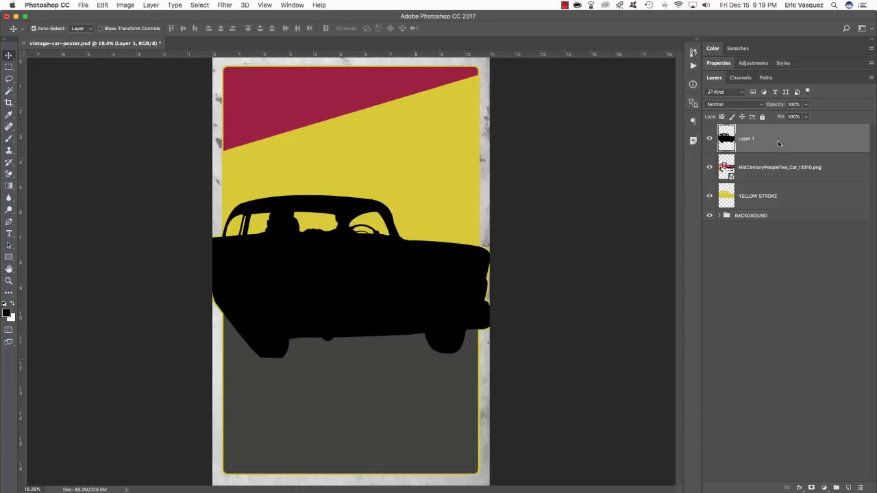
Step: Set Layer 1 to 50% opacity and apply a CECECE Color Overlay in Normal mode at 100% opacity
key("5")
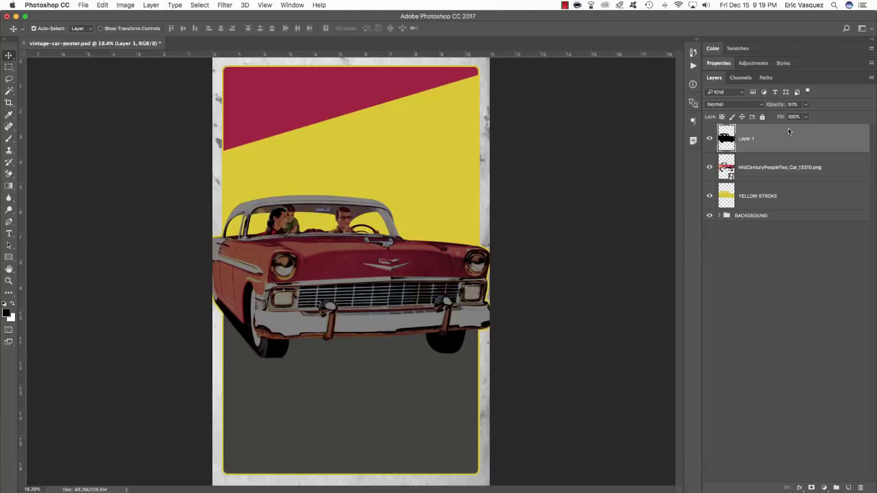
double_click(861, 141)
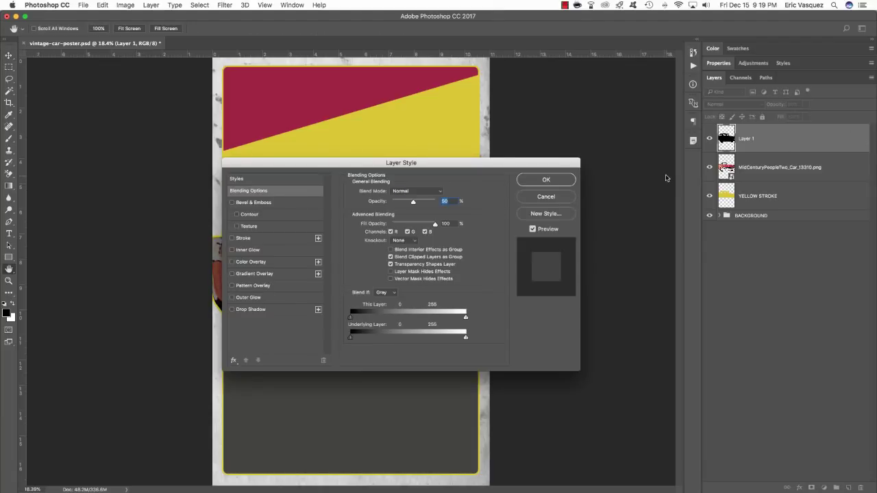
left_click(247, 265)
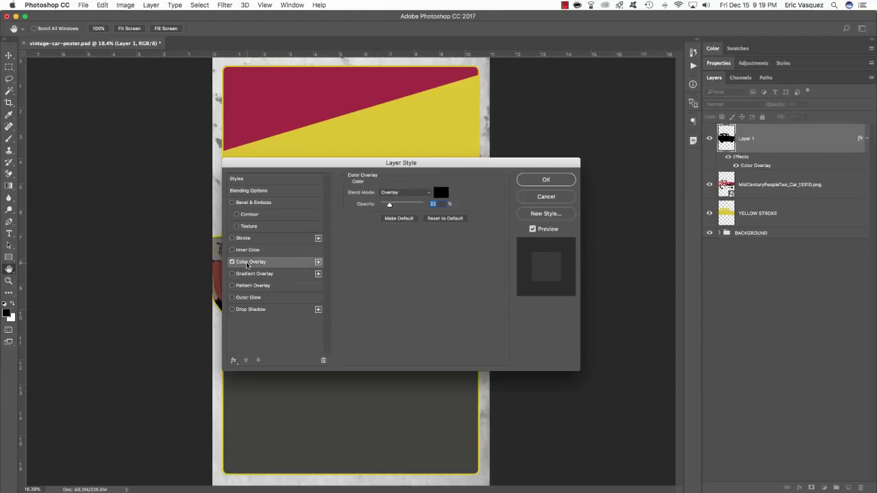
left_click(398, 196)
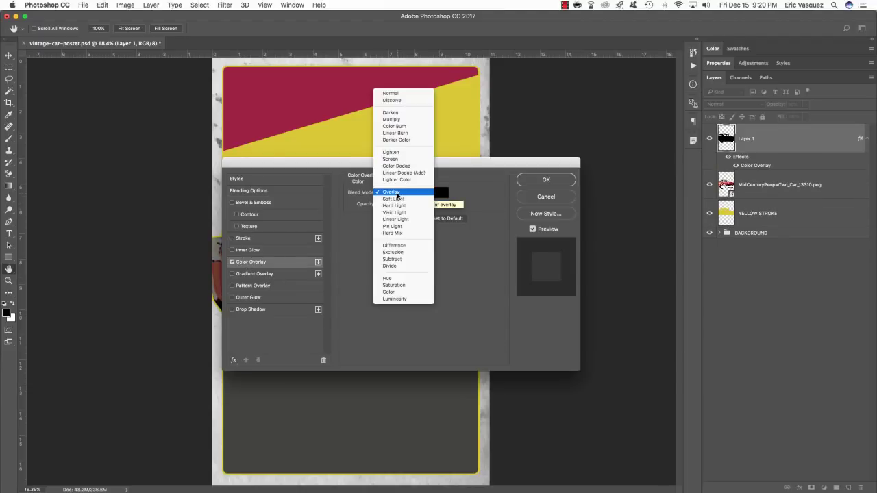
left_click(392, 94)
left_click_drag(389, 204, 424, 204)
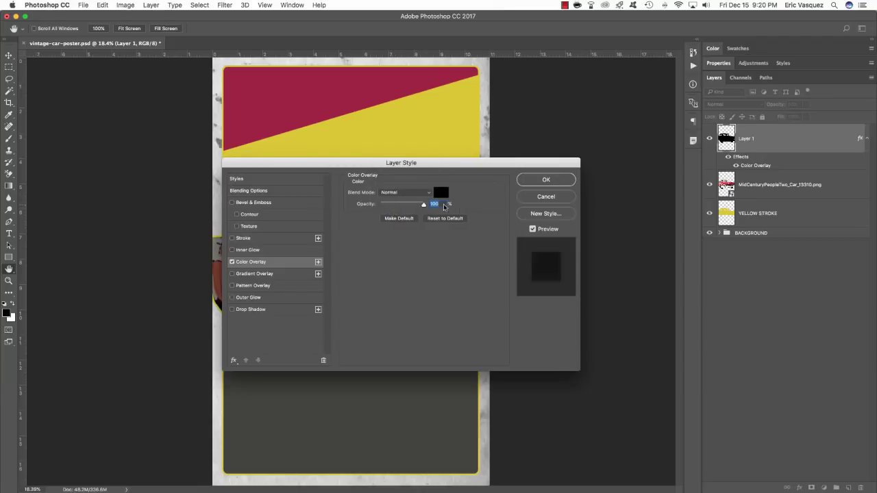
left_click(440, 193)
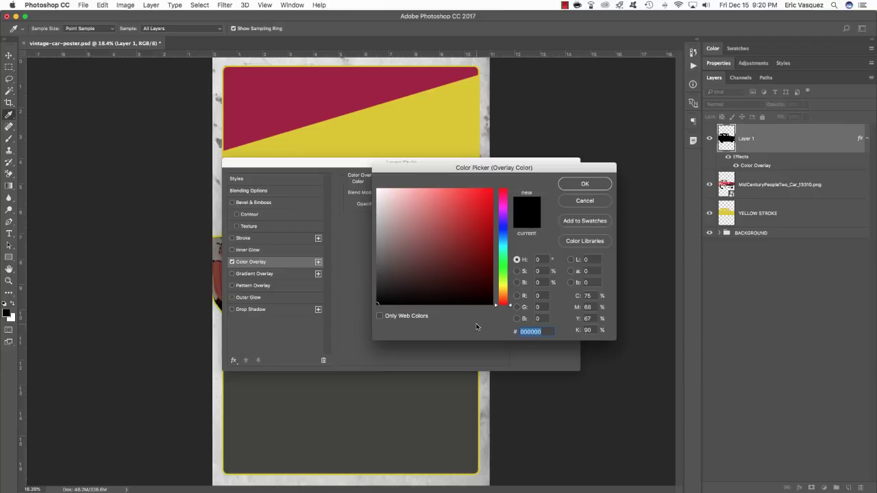
type("CECECE")
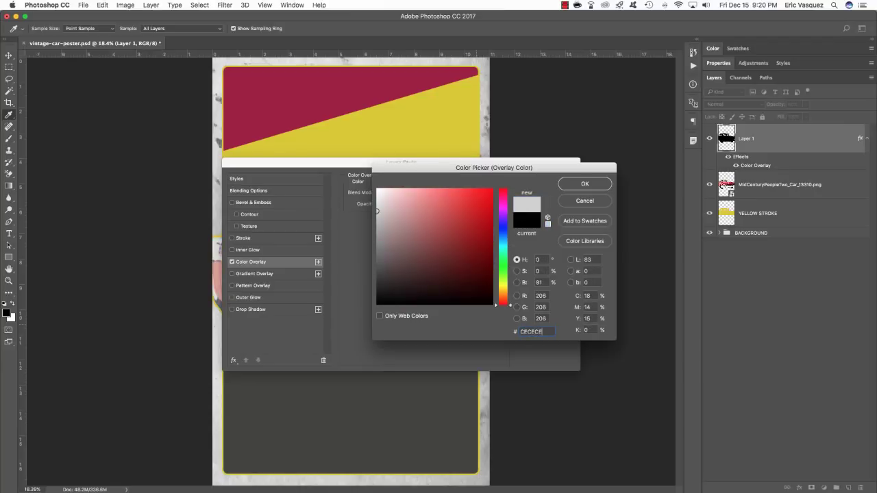
key("Return")
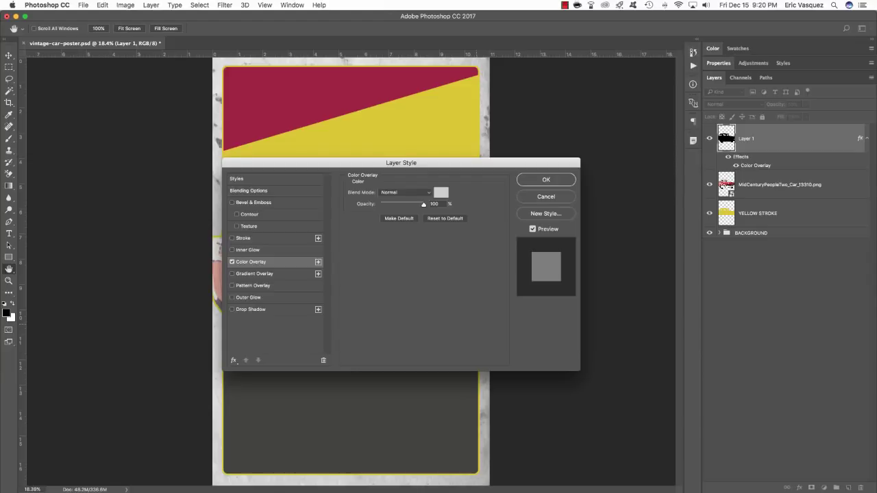
key("Return")
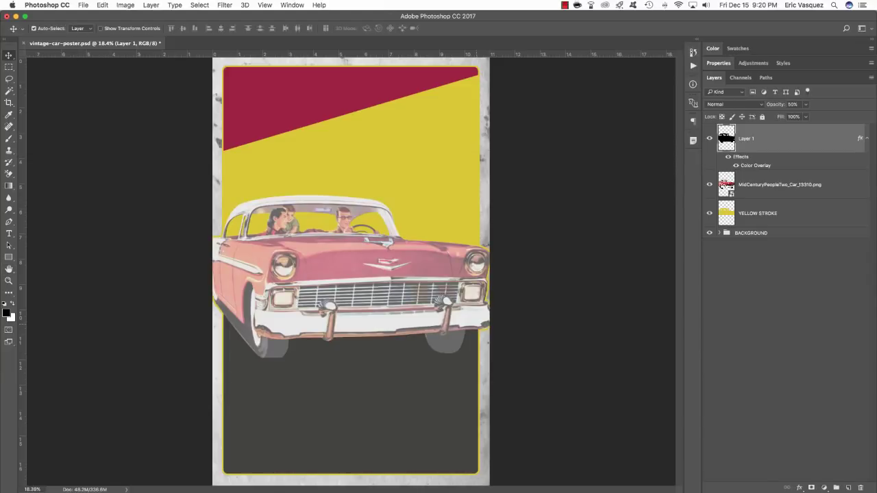
Step: Place Layer 1 directly beneath the car layer, rename it CAR SHADOW, and collapse its effects list
key("ctrl+[")
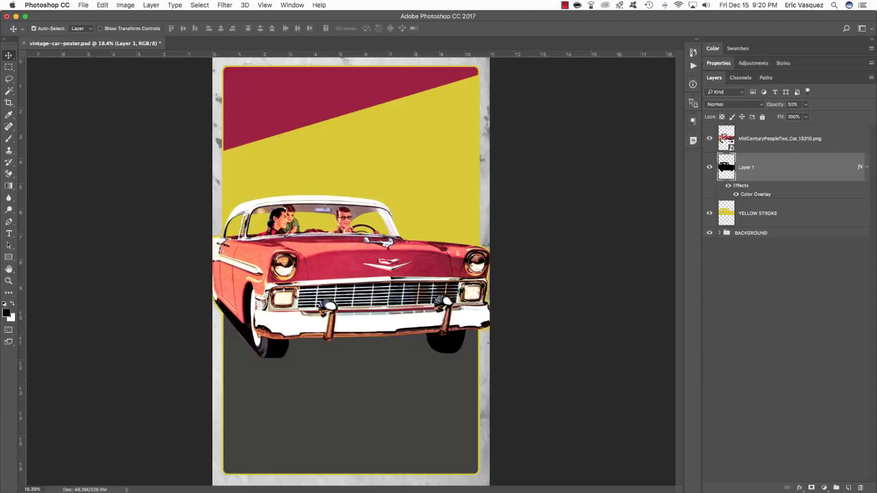
double_click(746, 167)
type("CAR SHADOW")
key("Return")
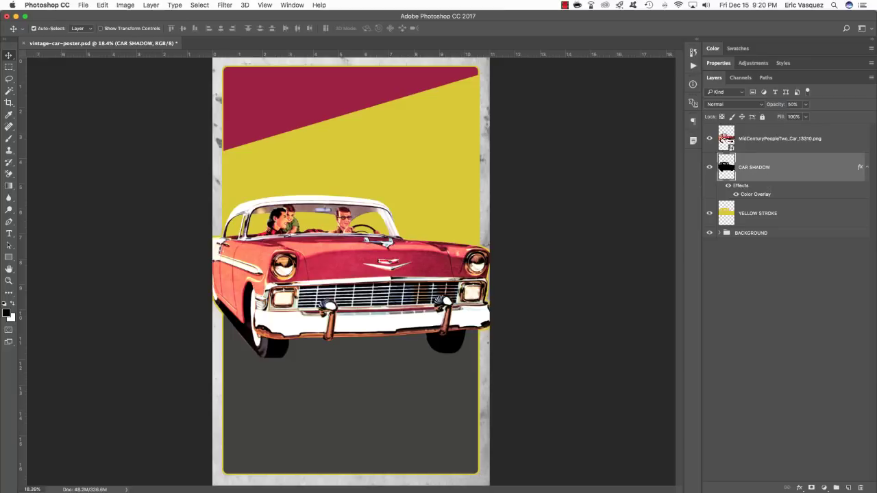
left_click(865, 168)
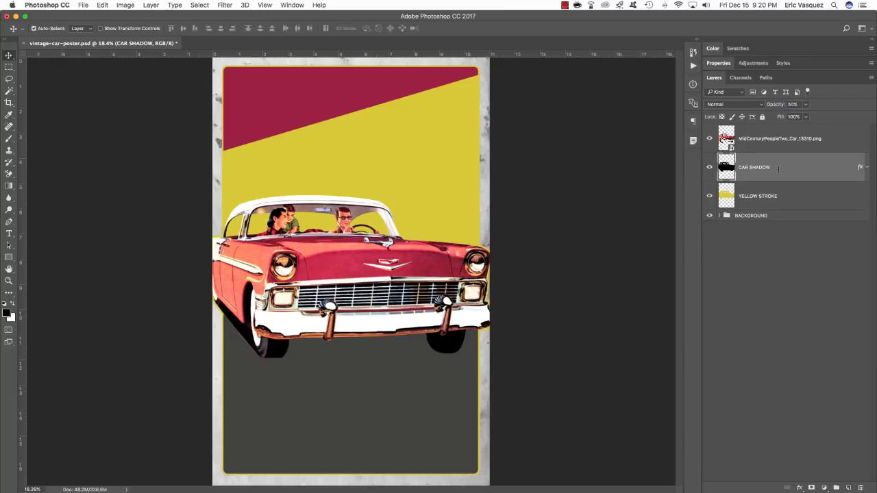
Step: Nudge the car shadow down and to the right so it is offset beneath the car's underside and tires
key("shift+Down")
key("shift+Down")
key("shift+Down")
key("shift+Down")
key("shift+Down")
key("shift+Down")
key("shift+Down")
key("shift+Down")
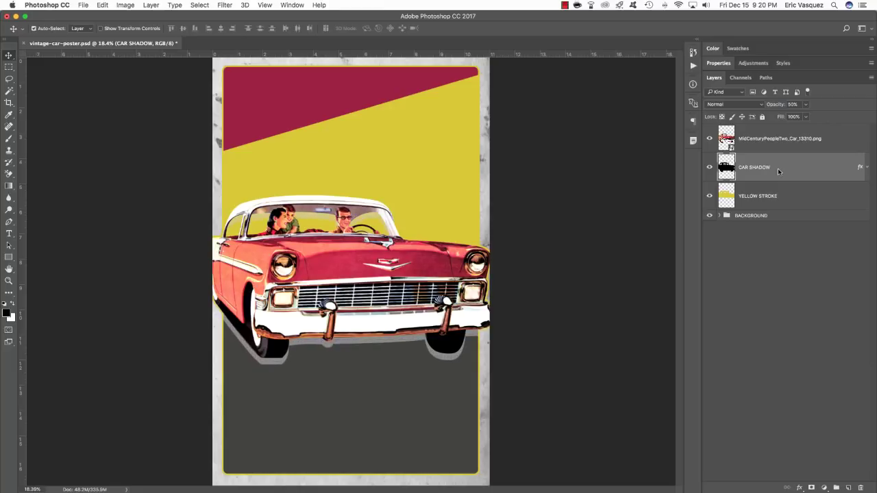
key("shift+Down")
key("shift+Down")
key("shift+Down")
key("shift+Down")
key("shift+Down")
key("shift+Down")
key("shift+Down")
key("shift+Down")
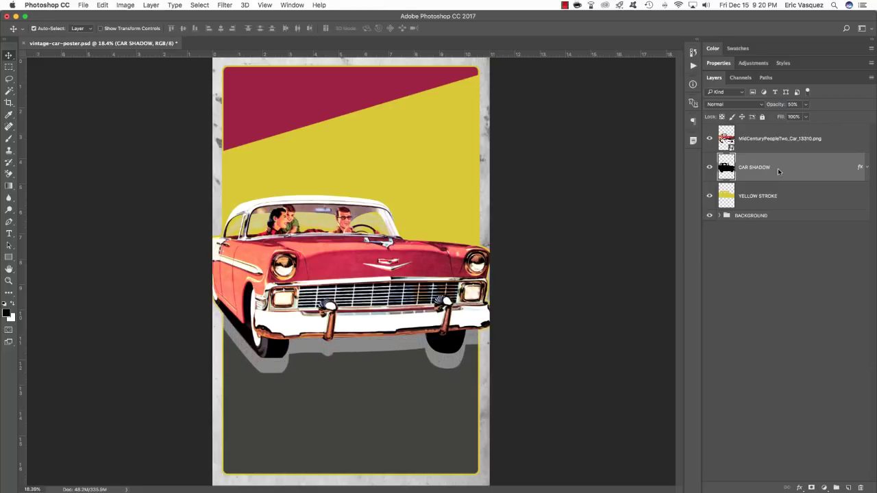
key("shift+Down")
key("shift+Down")
key("shift+Down")
key("shift+Down")
key("shift+Right")
key("shift+Right")
key("shift+Right")
key("shift+Right")
key("shift+Right")
key("shift+Right")
key("shift+Right")
key("shift+Right")
key("shift+Right")
key("shift+Right")
key("shift+Right")
key("shift+Right")
key("shift+Right")
key("shift+Right")
key("shift+Right")
key("shift+Right")
key("shift+Right")
key("shift+Right")
key("shift+Right")
key("shift+Down")
key("shift+Down")
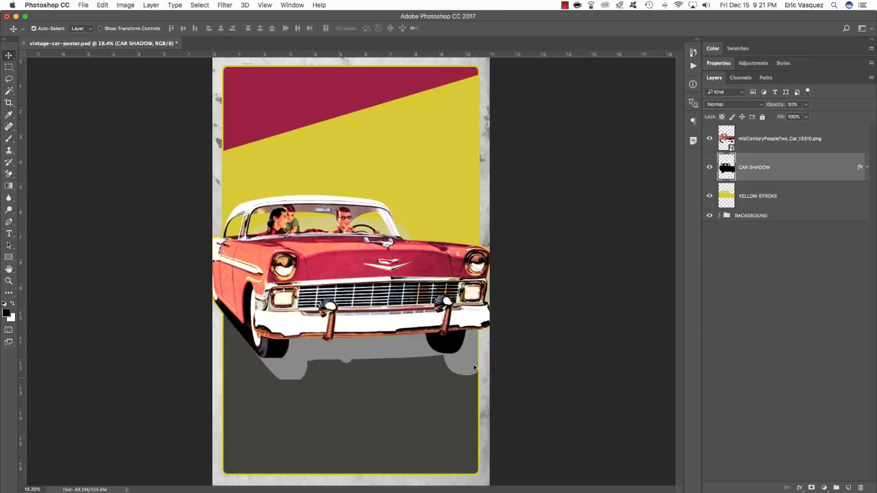
Step: Mask the CAR SHADOW layer with the YELLOW FRAME outline, and toggle the shadow's visibility to check it
left_click(719, 216)
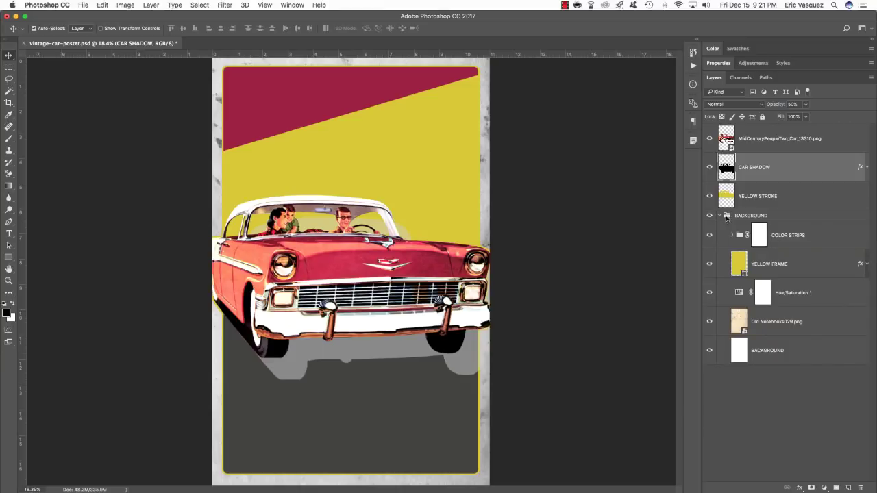
left_click(722, 218)
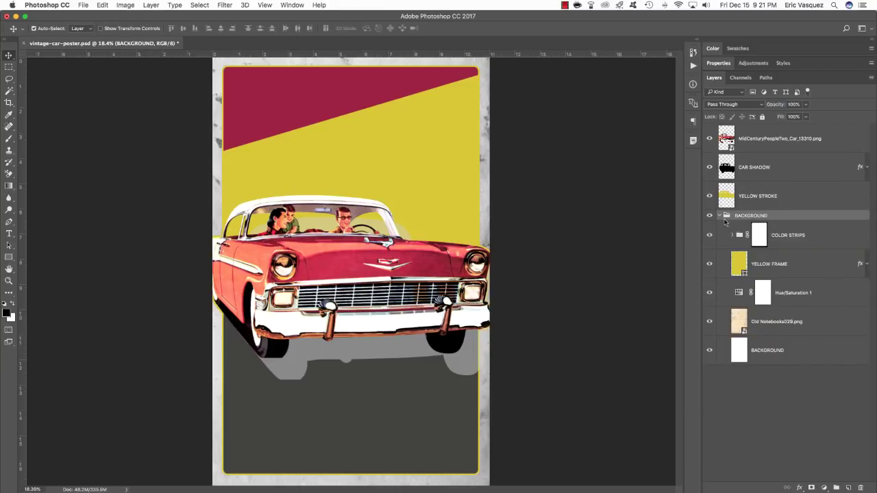
left_click(745, 275, "super")
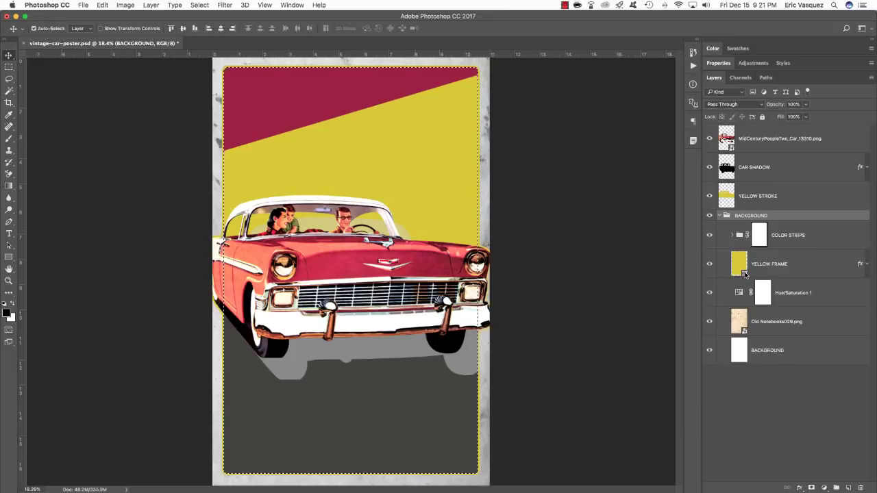
left_click(719, 216)
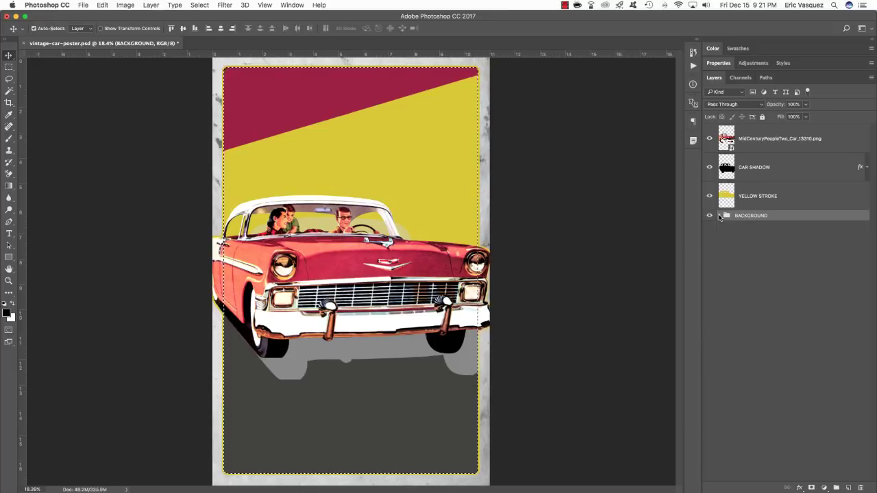
left_click(799, 170)
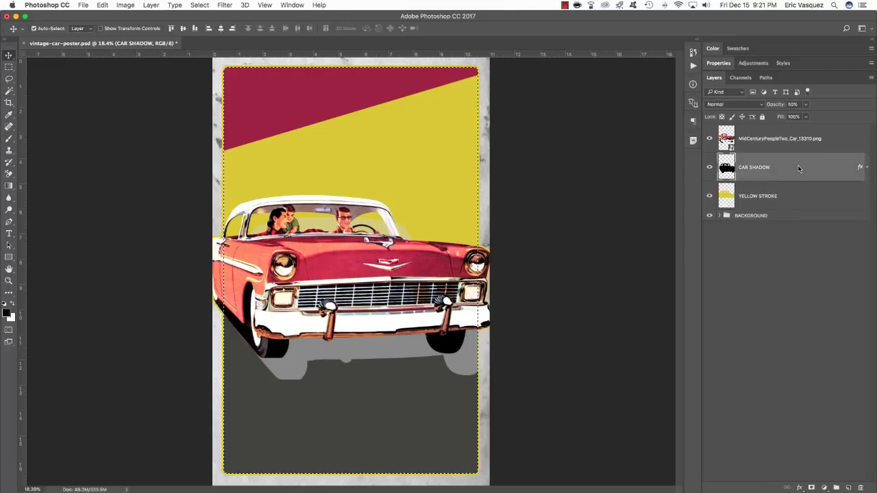
left_click(811, 487)
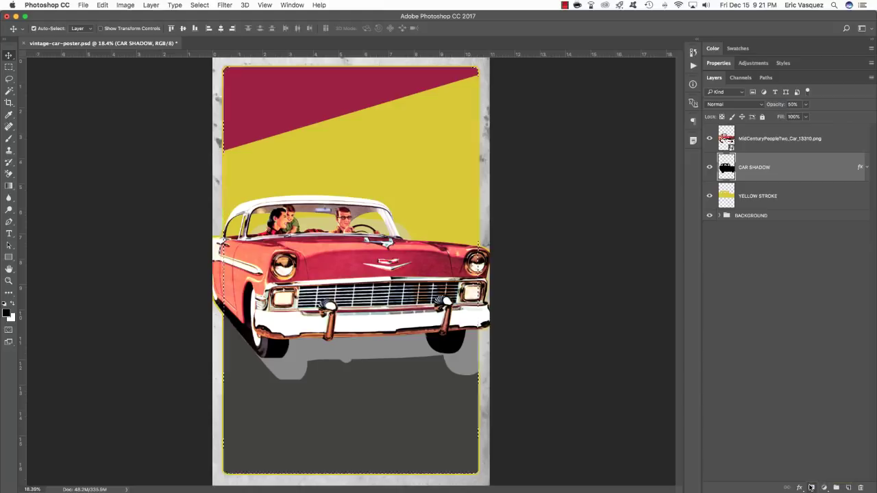
left_click(711, 167)
left_click(710, 167)
left_click(710, 167)
left_click(710, 167)
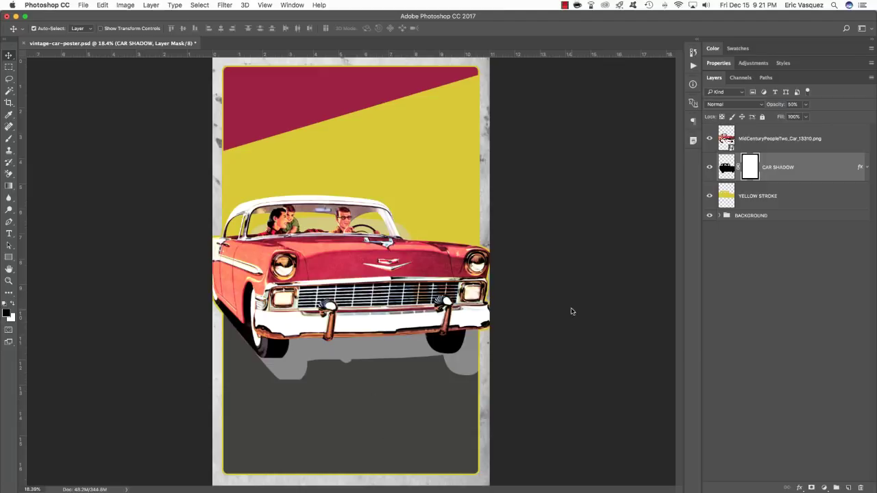
Step: Group the car image, CAR SHADOW and YELLOW STROKE layers, and name the group CAR
left_click(768, 140)
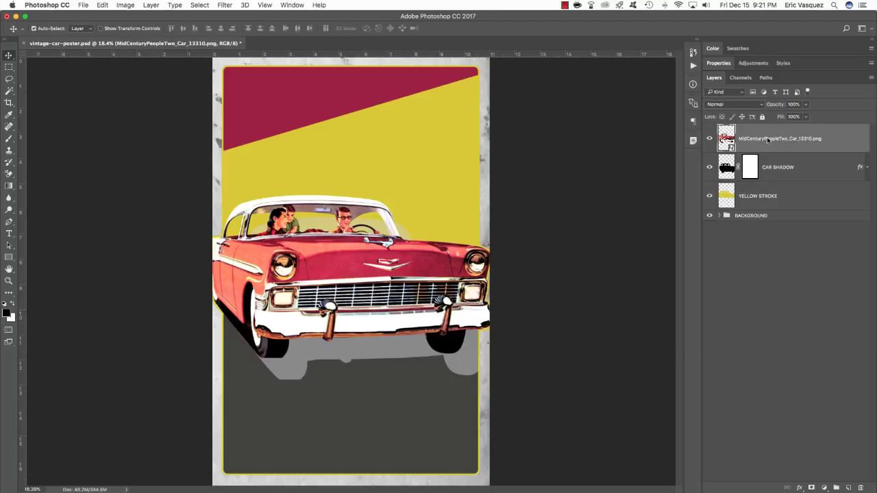
left_click(800, 199, "shift")
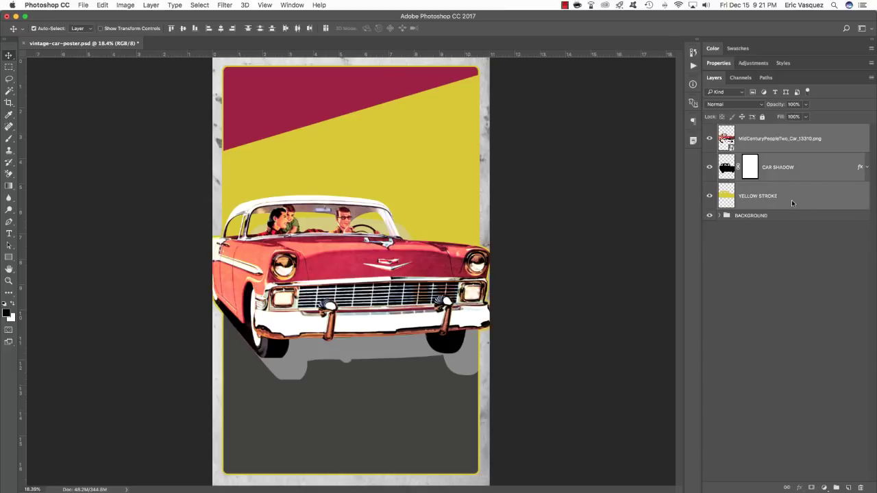
key("super+g")
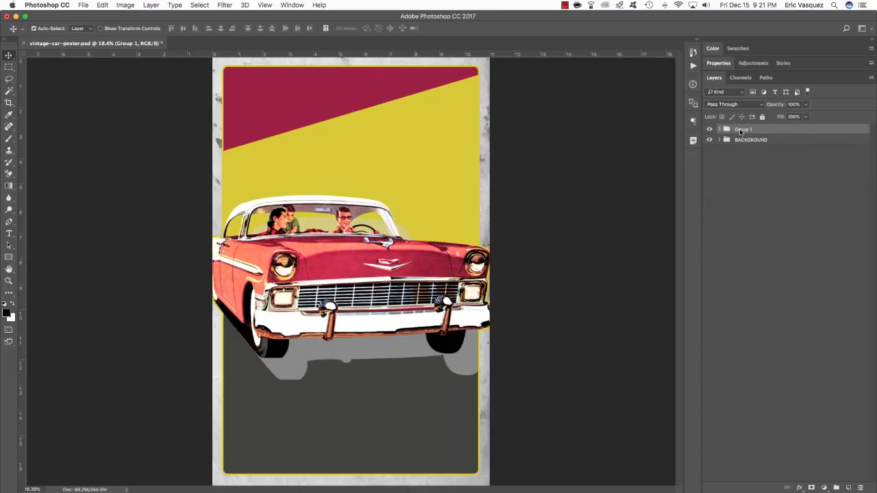
double_click(741, 130)
type("CAR")
key("Return")
Step: Create a new layer above the CAR group and activate the Type tool
key("super+shift+alt+n")
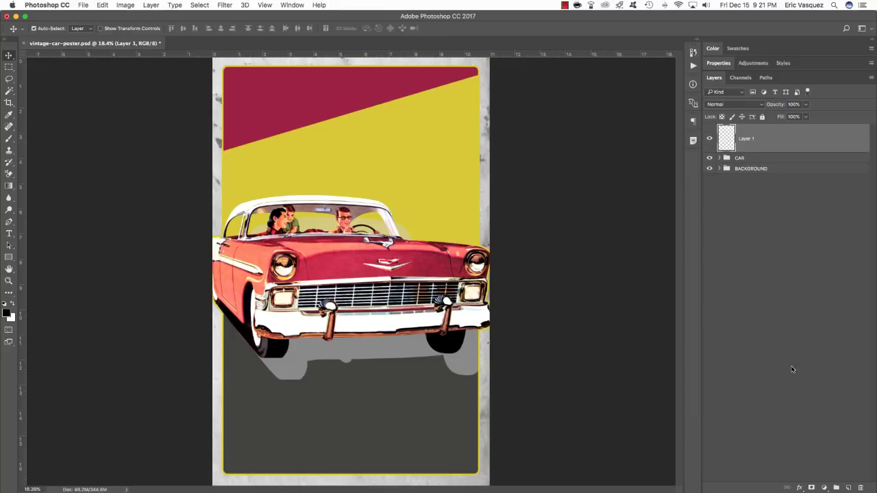
key("t")
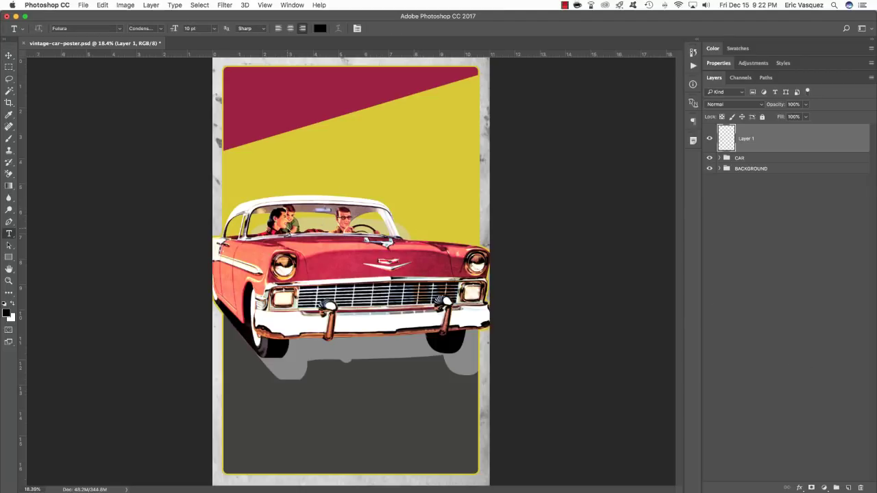
Step: Hide the shadow behind the windshield by filling a rectangular marquee around the car's upper half with black on the CAR SHADOW mask, and deselect
key("super+equal")
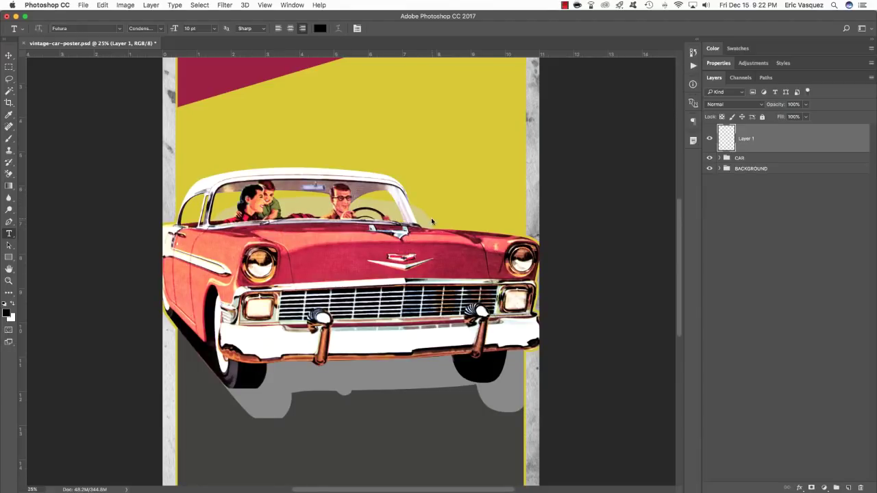
left_click(719, 158)
left_click(760, 209)
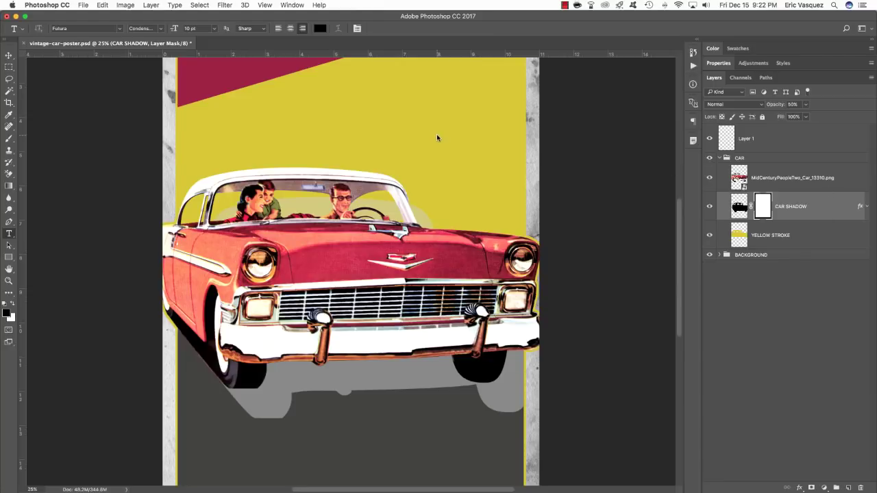
key("m")
left_click_drag(162, 137, 544, 270)
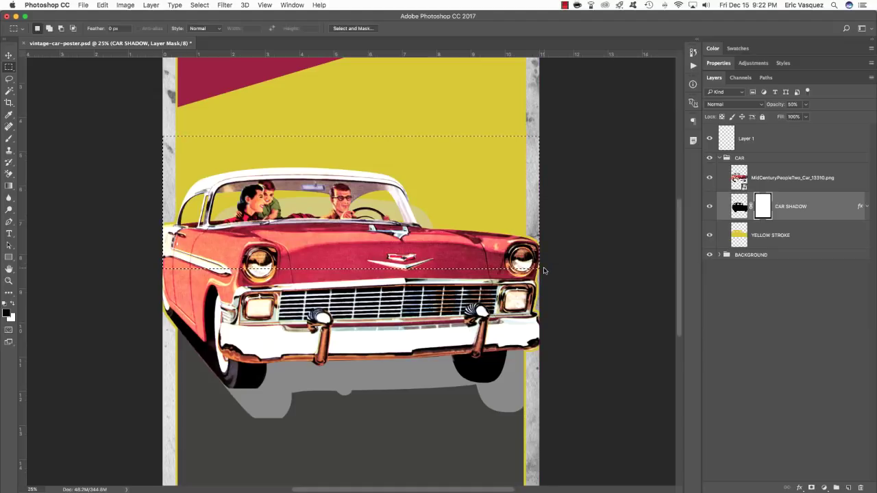
key("alt+BackSpace")
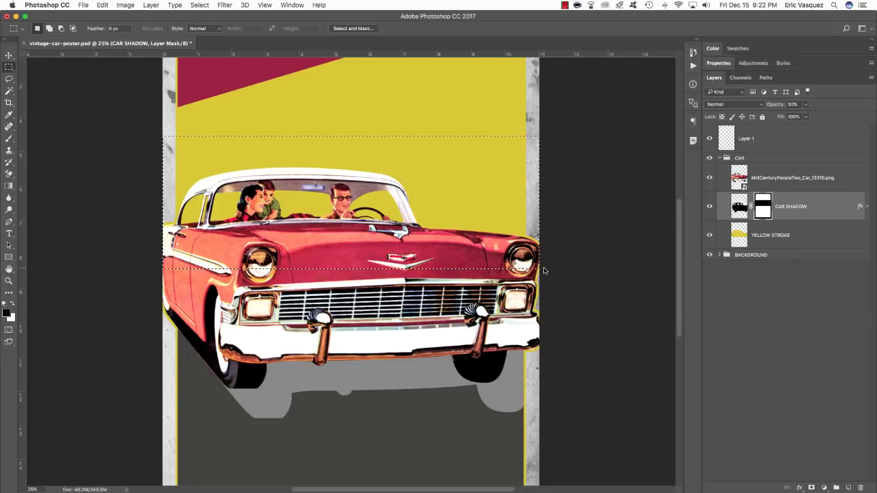
key("super+d")
left_click(720, 159)
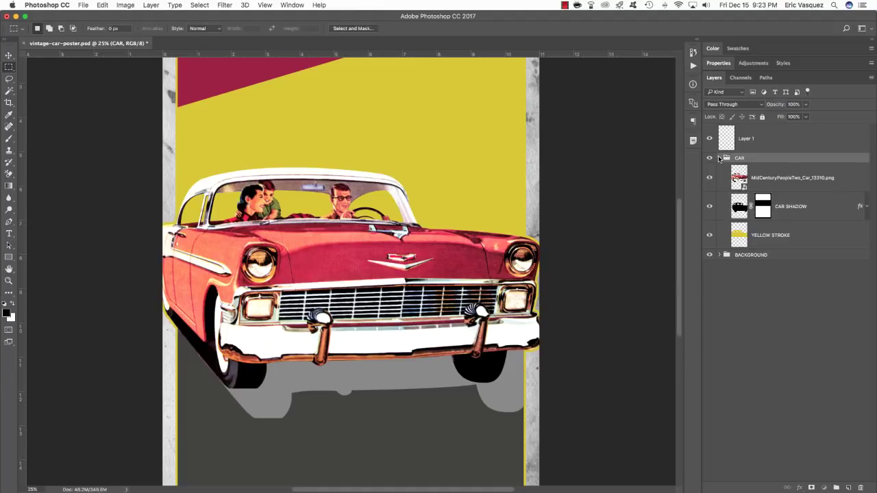
left_click(721, 159)
Step: Move the empty Layer 1 beneath the CAR group and activate the Type tool
left_click(740, 139)
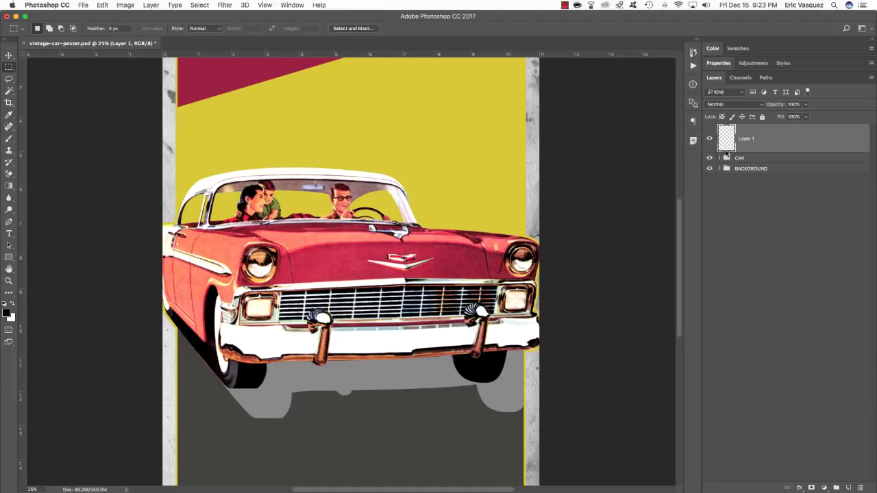
key("super+bracketleft")
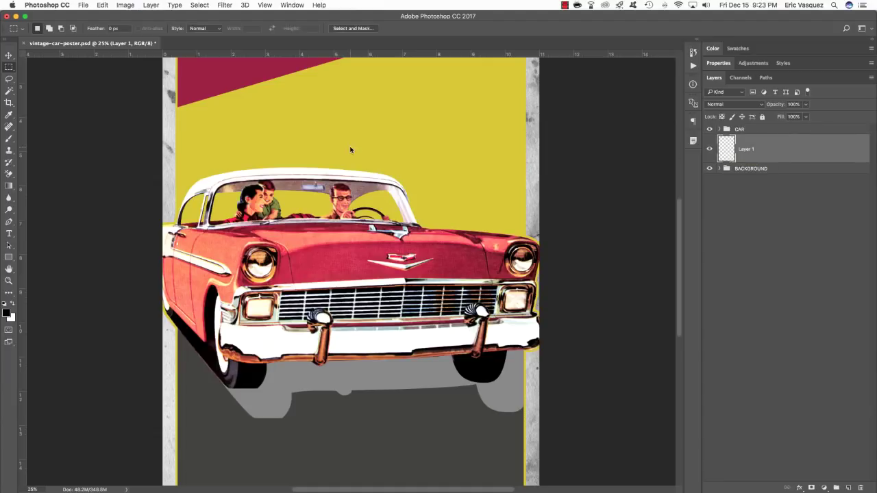
key("t")
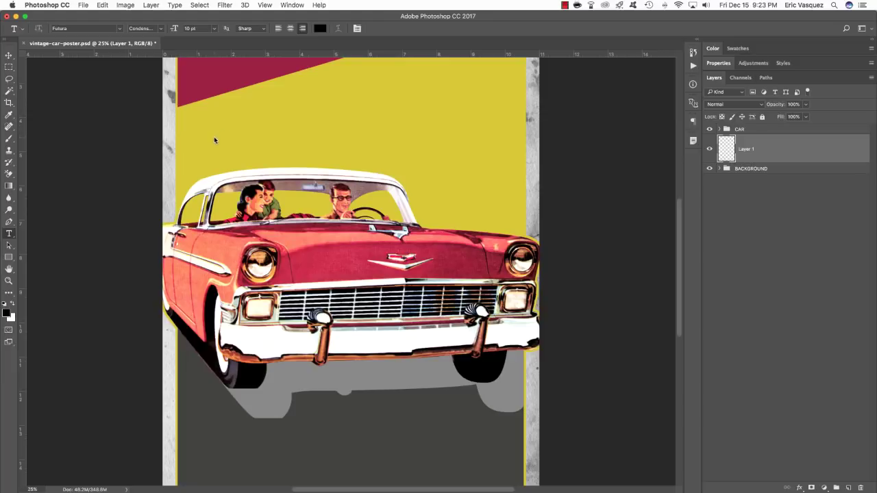
Step: Add a line of text reading "VENICE BEACH" in the yellow area above the car
left_click(214, 128)
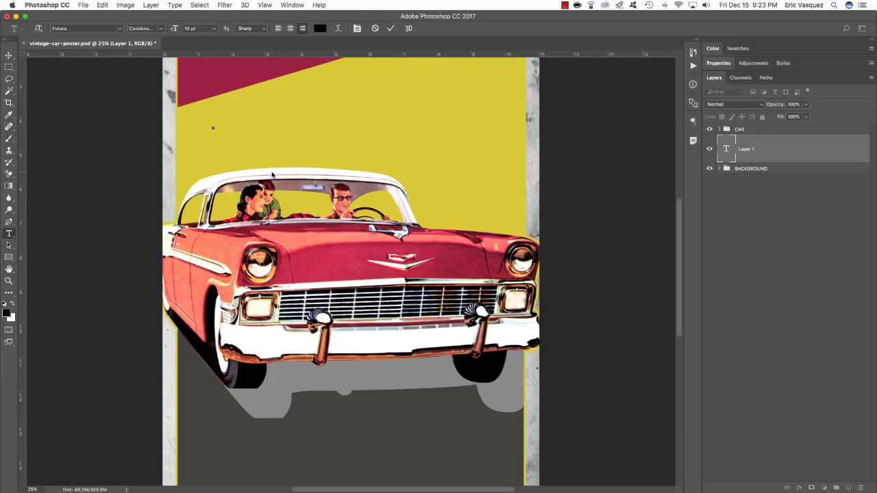
type("ERNIE'S BEAU")
scroll(195, 128, "down", 1)
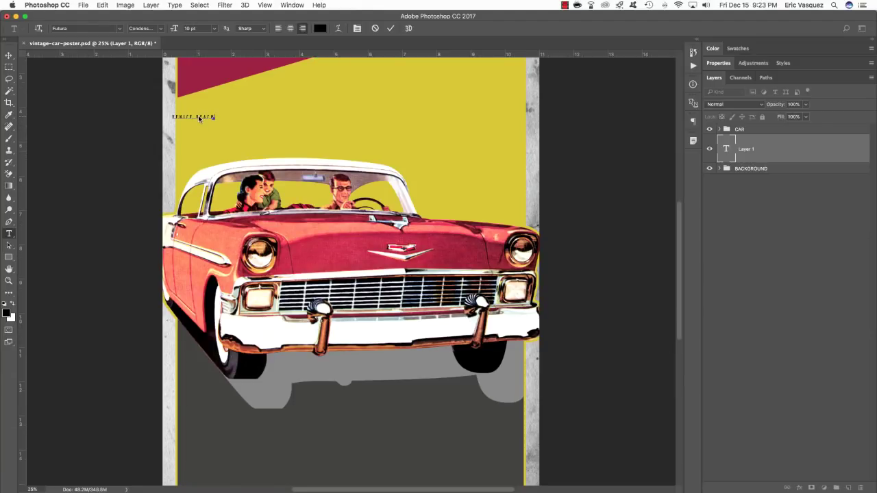
Step: Select the whole VENICE BEACH text and set its font to Futura Cond Bold in the Character settings
triple_click(199, 116)
left_click(292, 4)
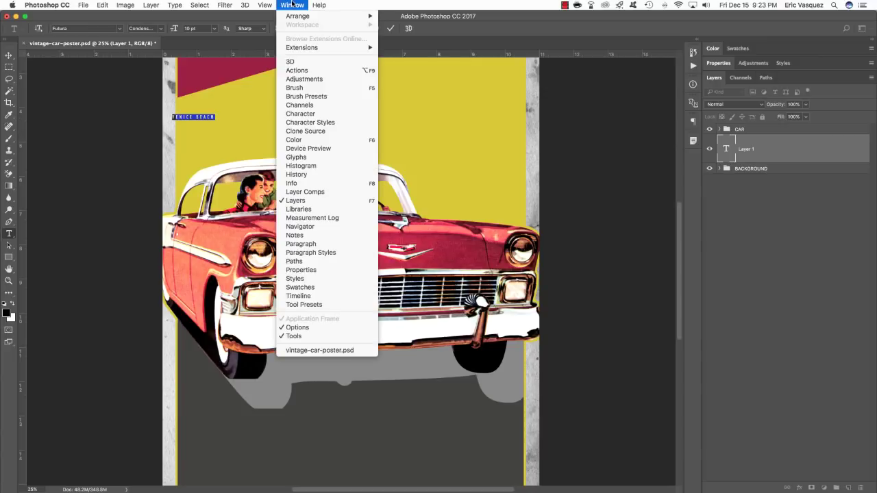
left_click(300, 113)
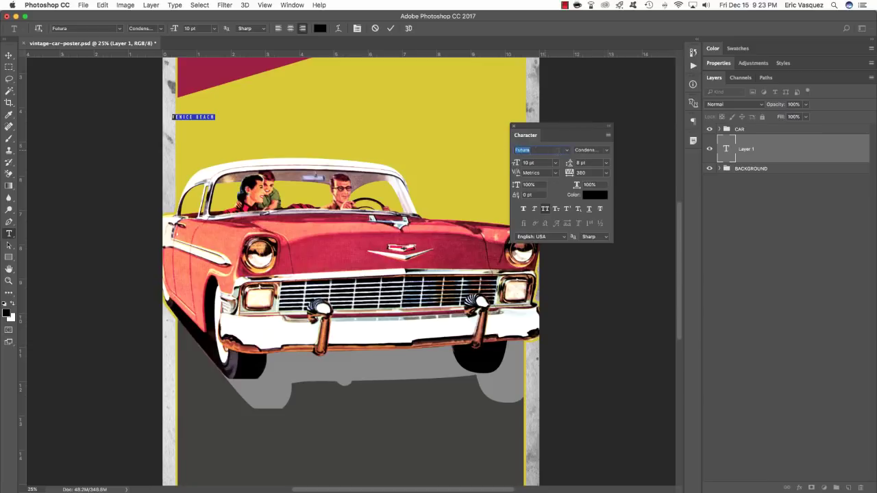
left_click(599, 150)
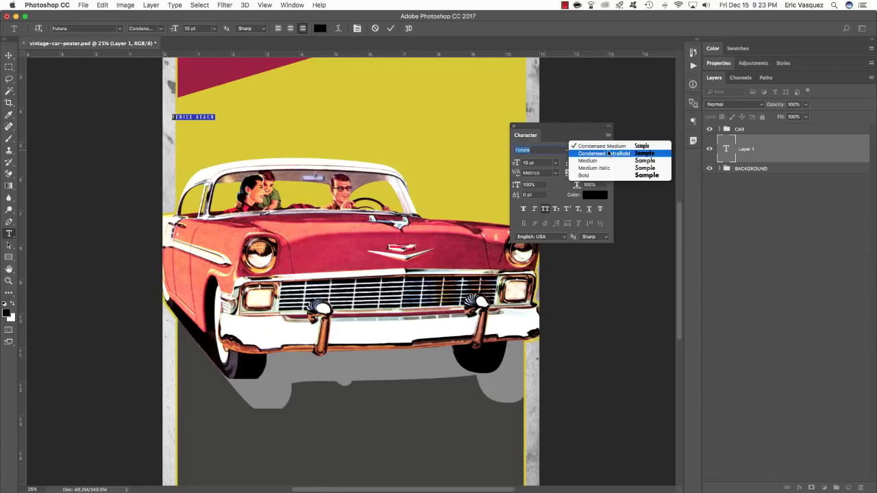
left_click(541, 149)
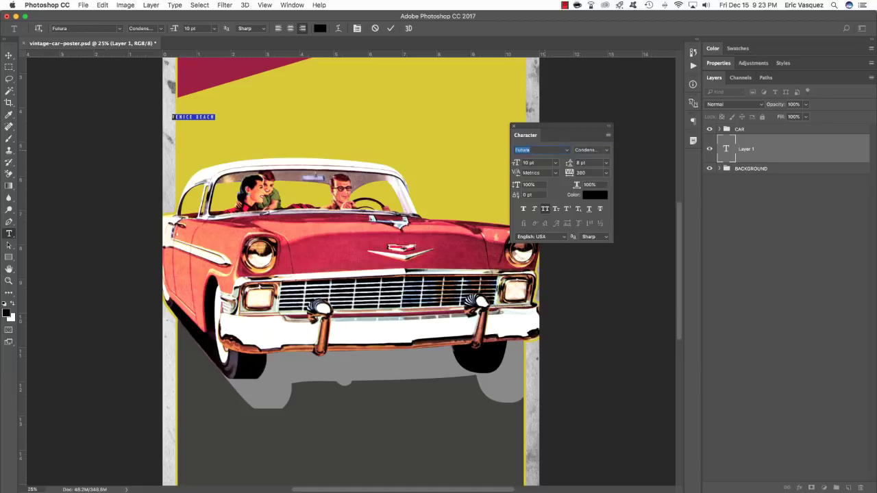
type("futura")
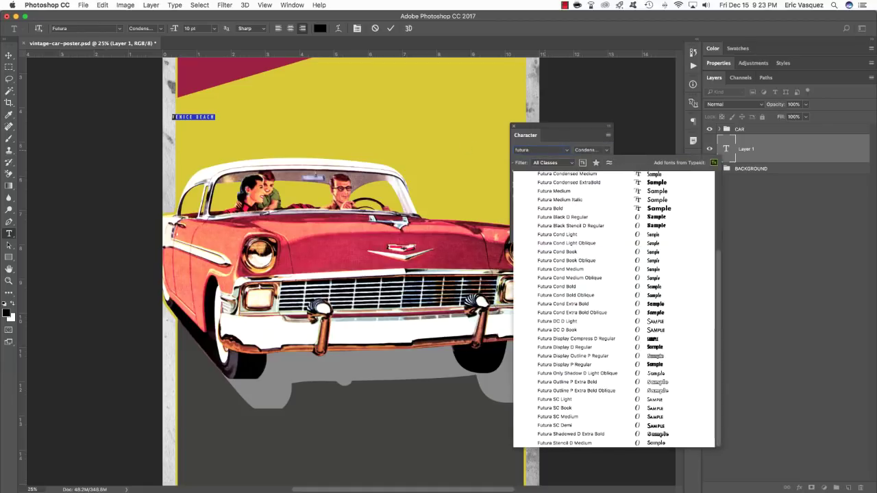
left_click(573, 288)
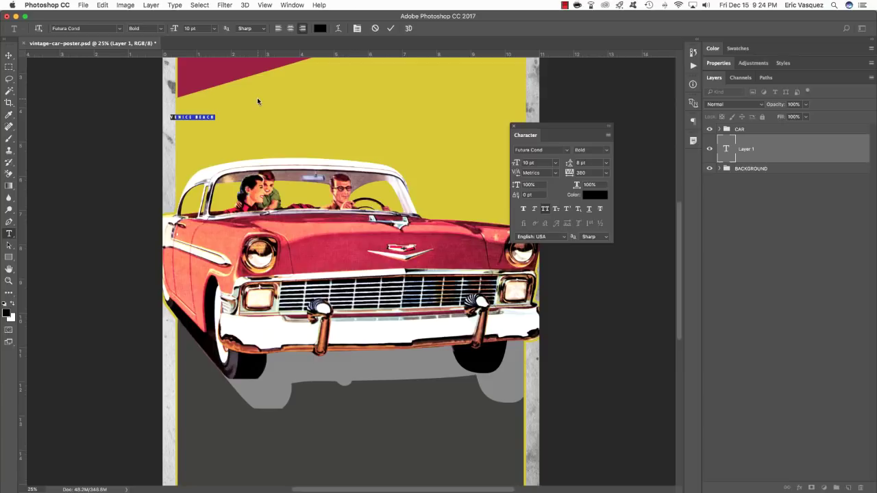
Step: Set the selected text's font size to 212.09 pt and its tracking to -40
left_click(542, 162)
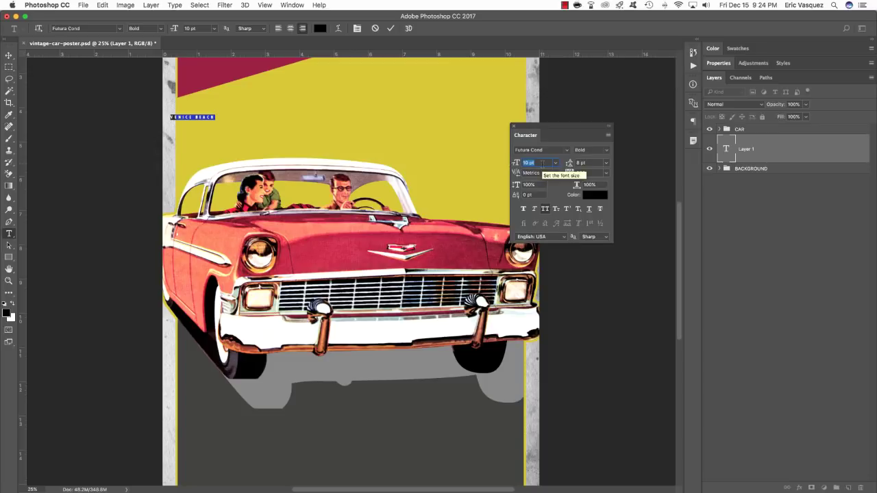
type("212.09")
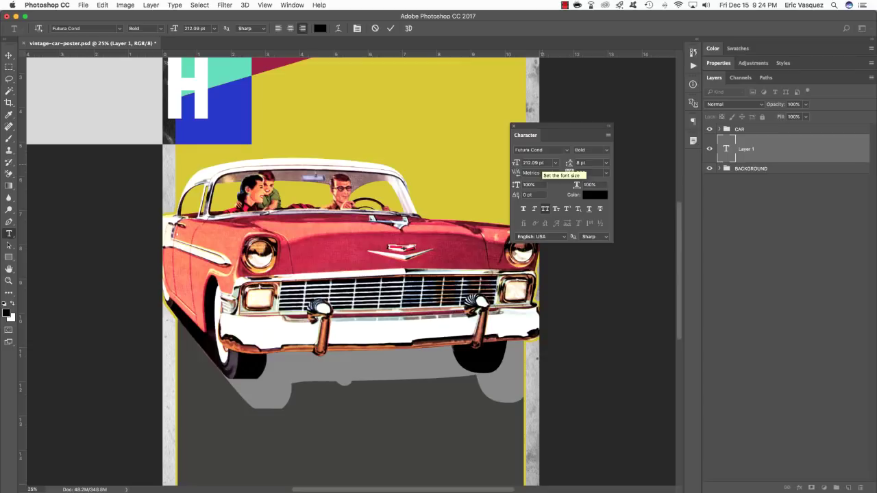
left_click(590, 173)
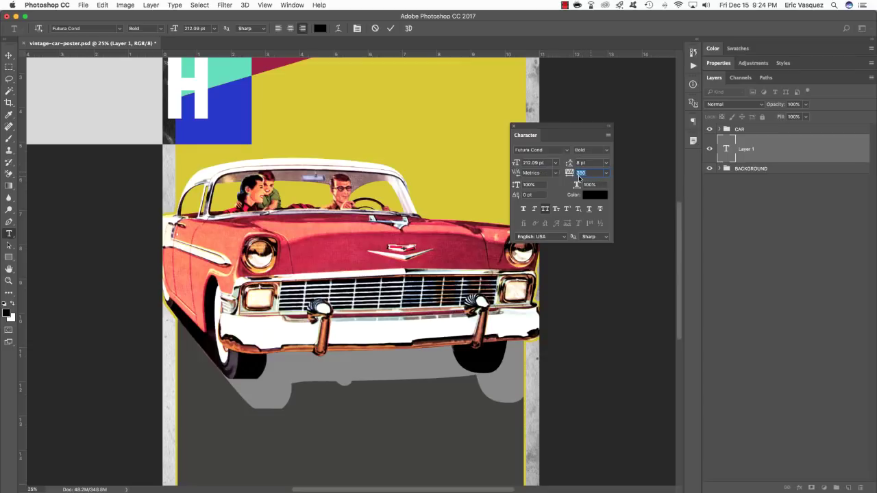
scroll(579, 177, "left", 3)
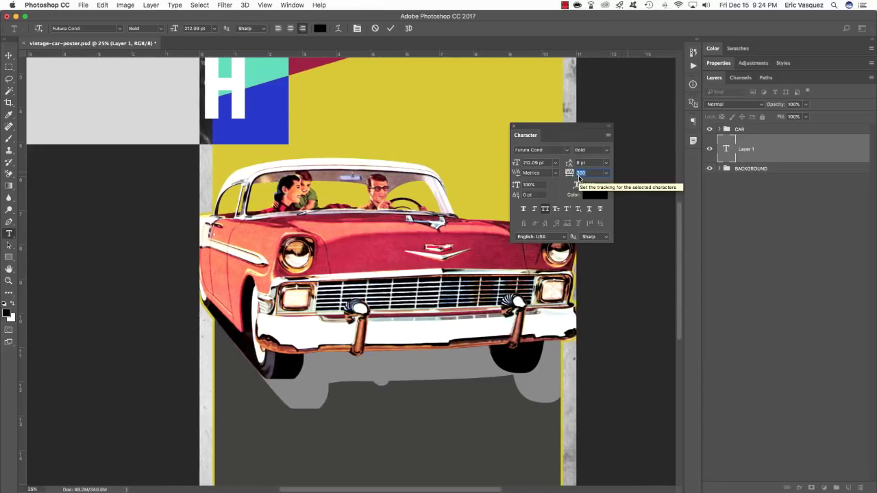
type("-40")
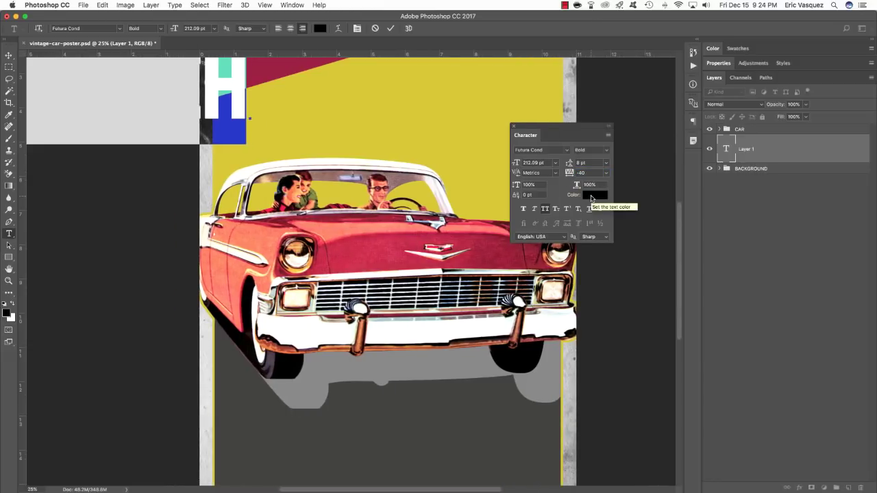
Step: Change the text color to dark red #9E1D41
left_click(592, 198)
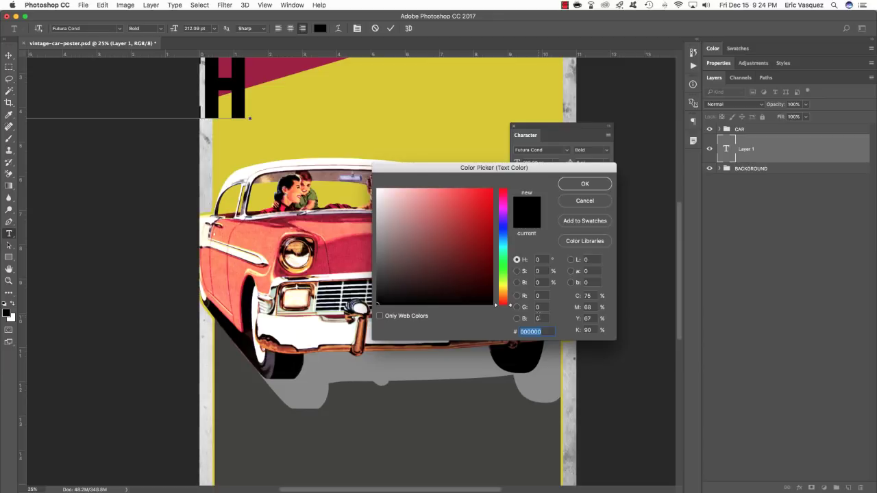
type("9")
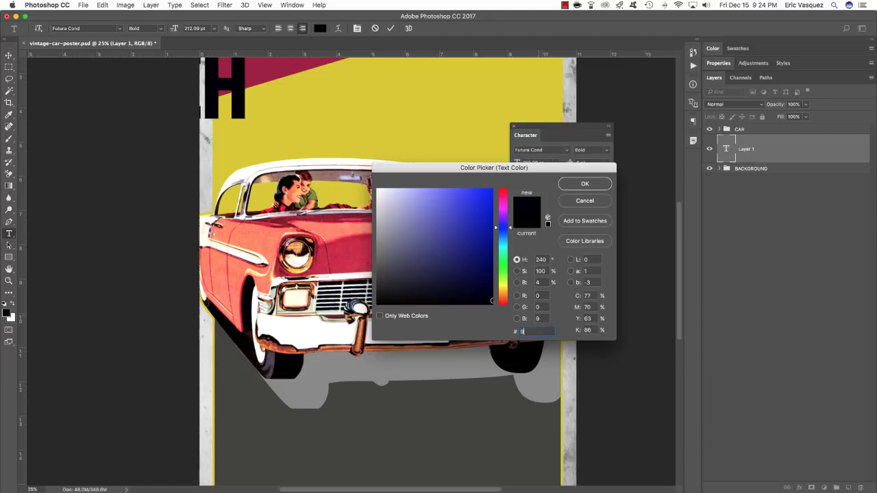
type("E1D41")
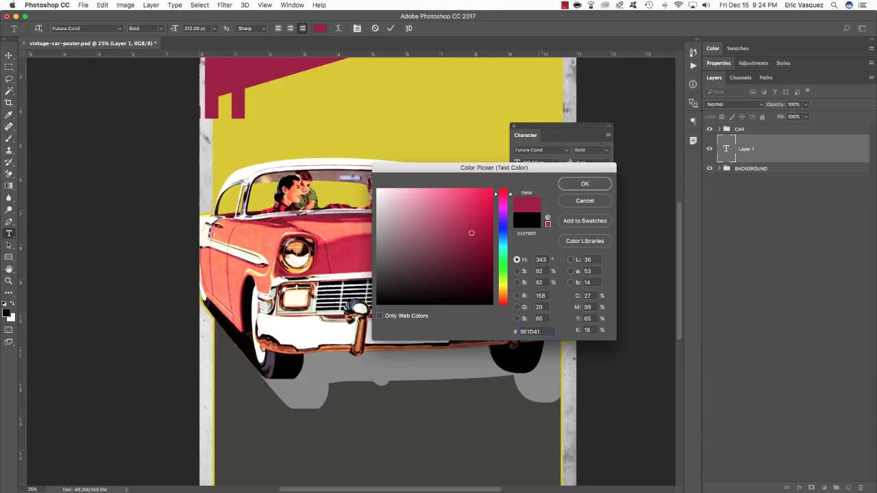
key("Return")
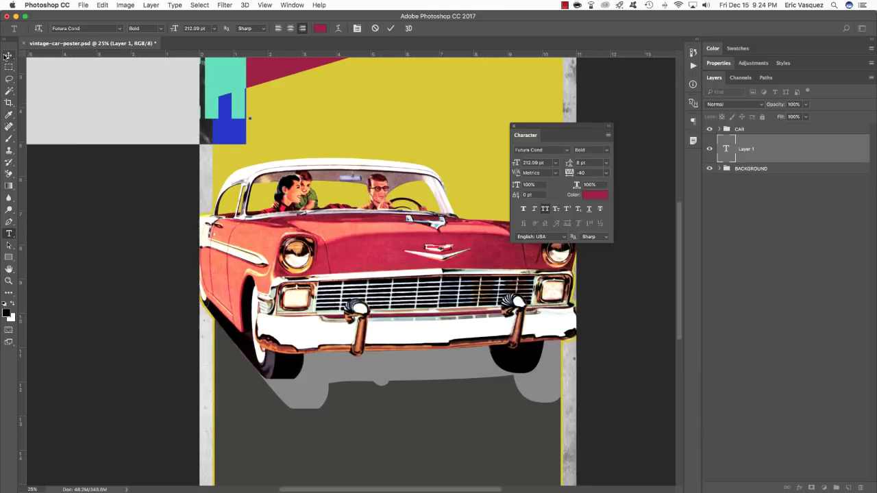
Step: Move the VENICE BEACH text onto the poster behind the car's roof and dock the Character panel as an icon
left_click(8, 55)
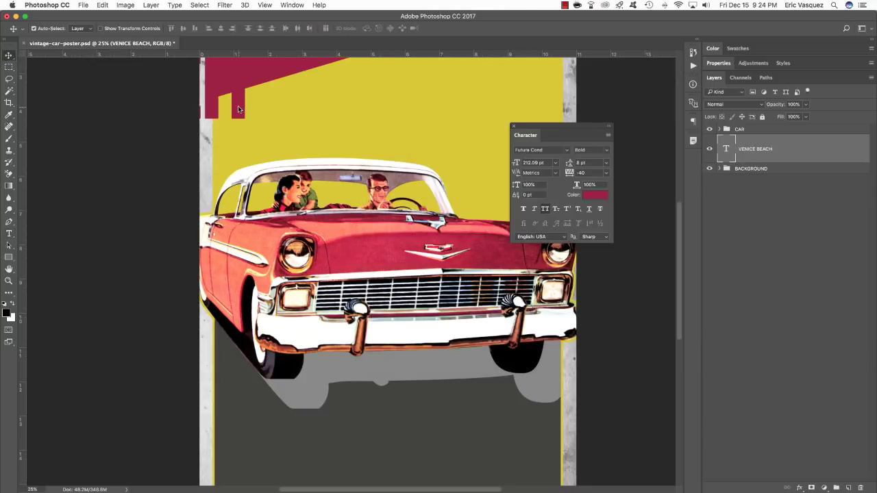
left_click_drag(242, 110, 509, 165)
left_click_drag(515, 129, 689, 149)
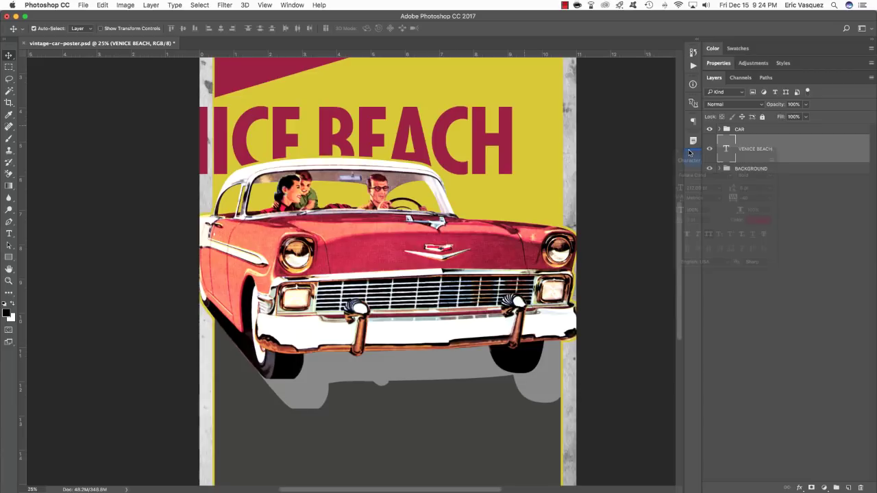
Step: Center the VENICE BEACH text across the poster's width above the car and convert its layer to a Smart Object
scroll(579, 158, "left", 1)
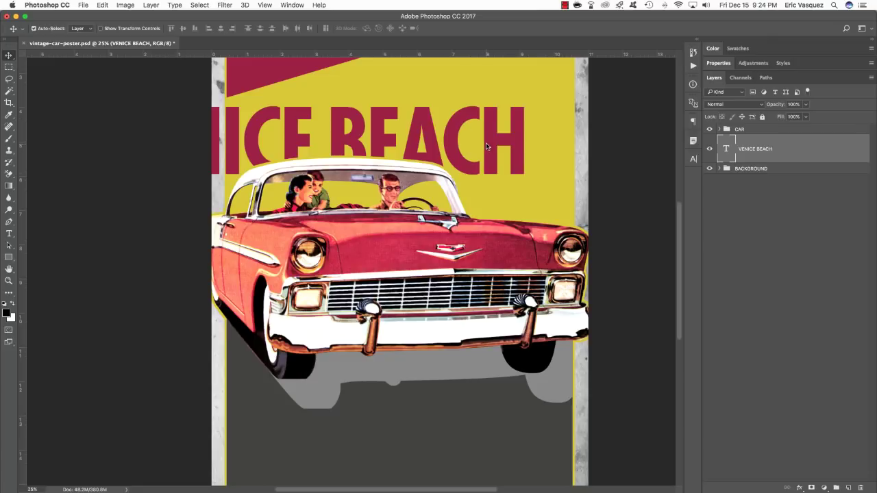
scroll(486, 143, "up", 5)
scroll(486, 143, "right", 5)
scroll(417, 225, "up", 2)
scroll(417, 225, "right", 1)
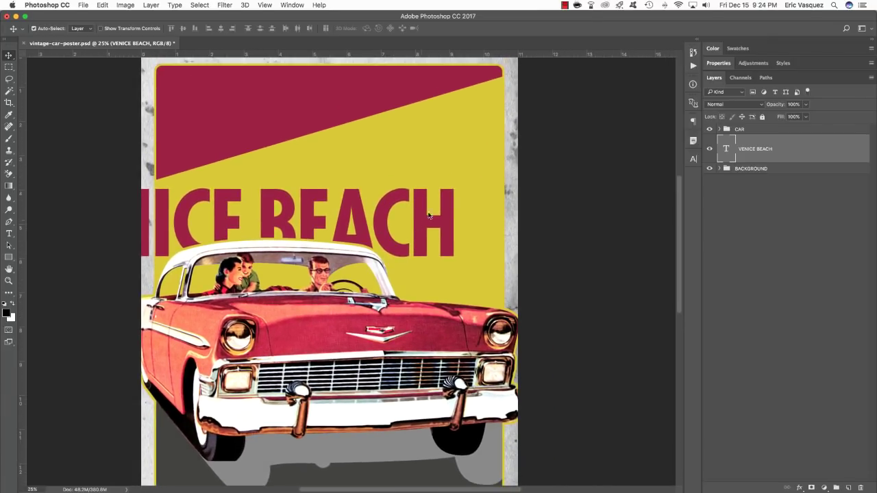
left_click_drag(420, 207, 498, 198)
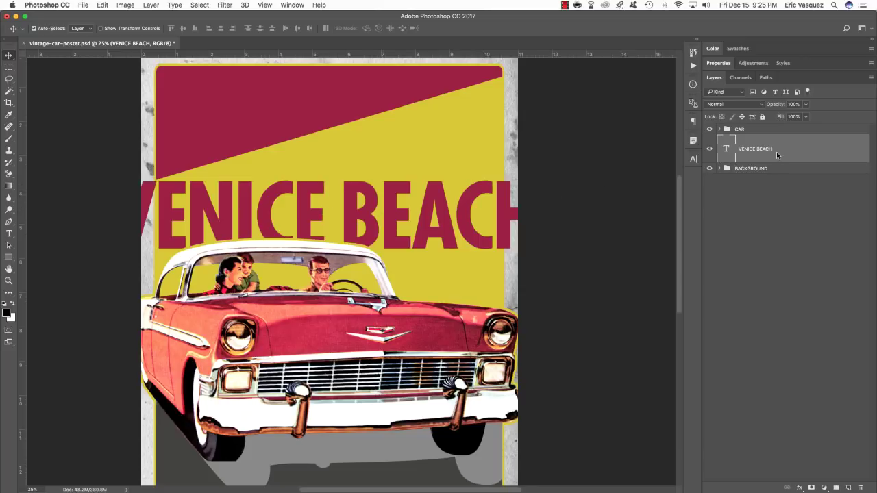
right_click(828, 154)
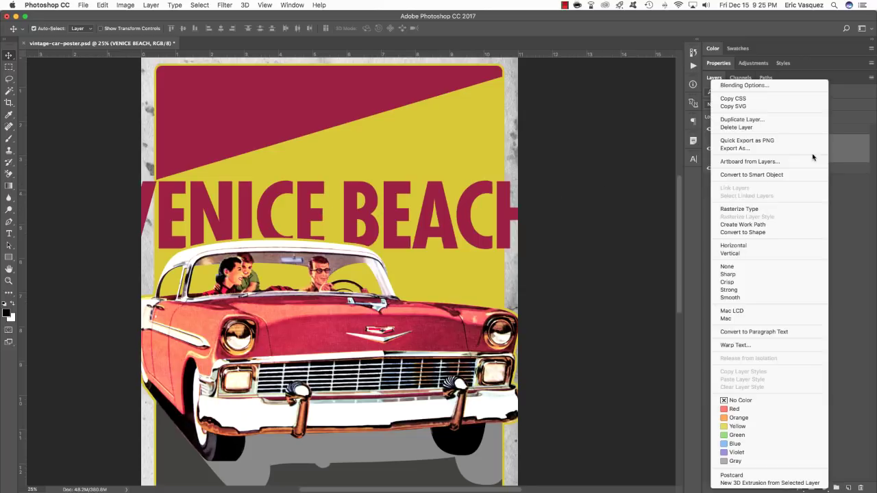
left_click(777, 176)
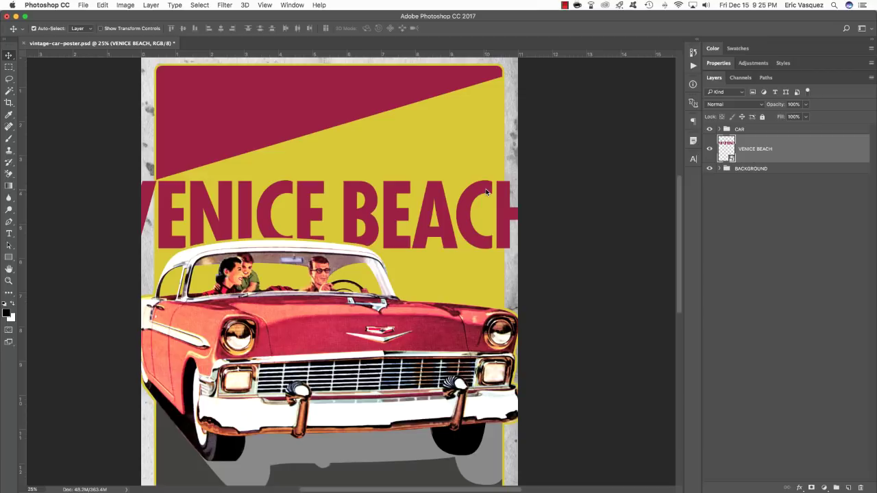
key("super+t")
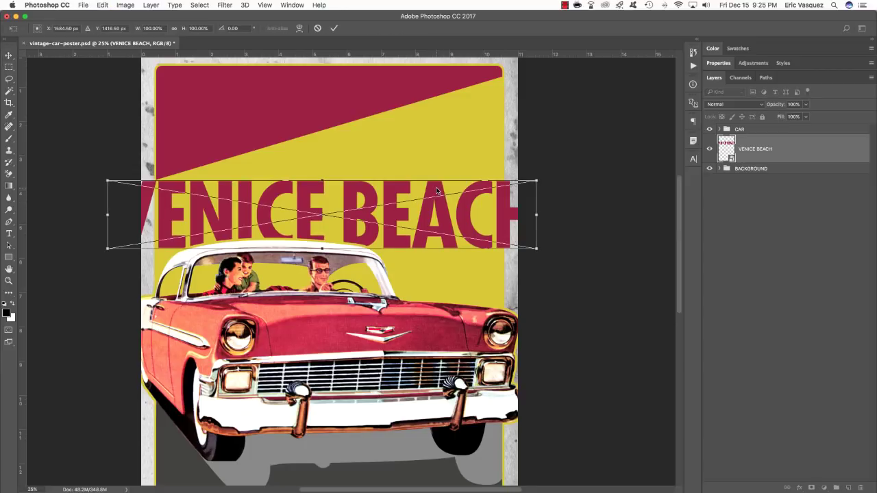
right_click(437, 191)
key("Escape")
key("Escape")
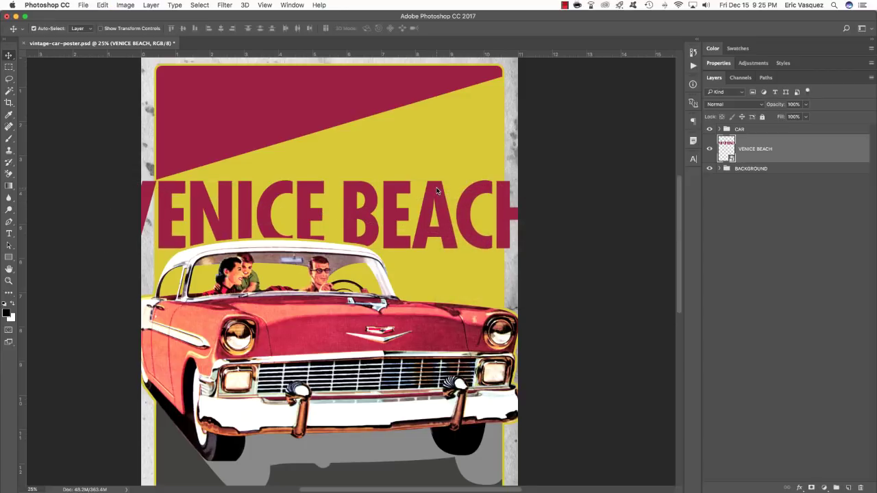
Step: Align the VENICE BEACH text to the poster's right edge and flare its right end with a Perspective transform to about 289% height
key("super+t")
right_click(437, 191)
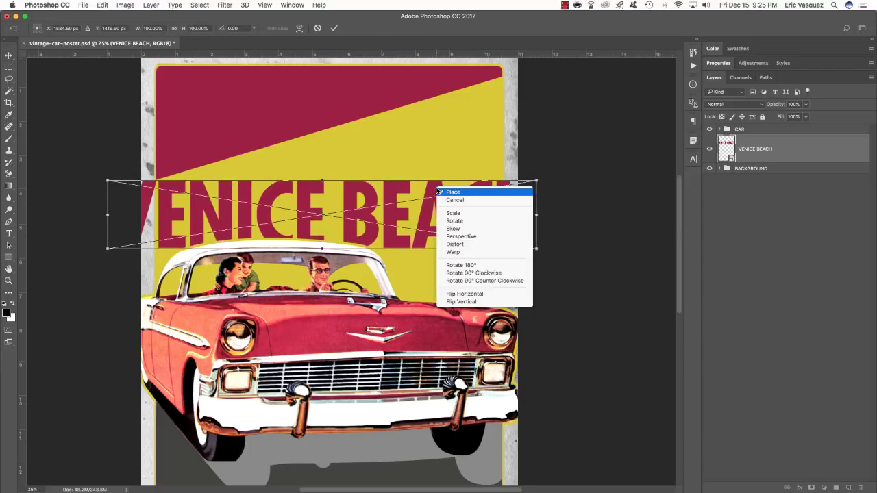
left_click(457, 236)
scroll(460, 234, "left", 3)
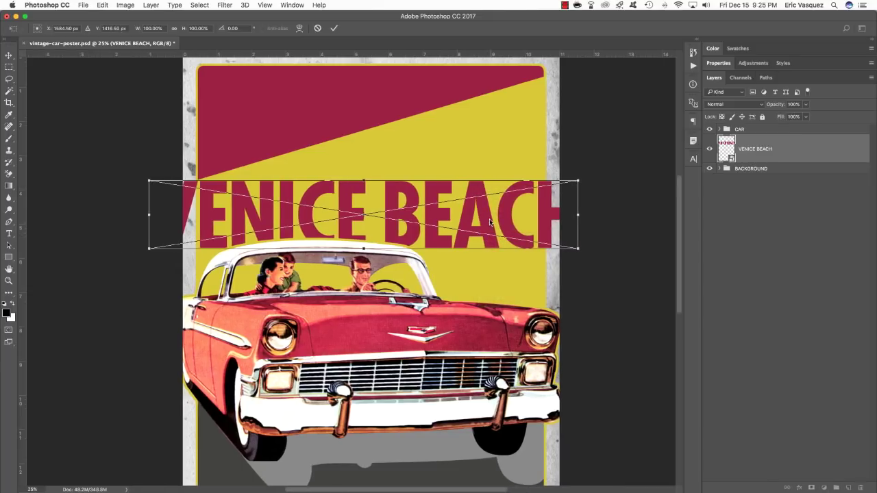
left_click_drag(551, 198, 531, 200)
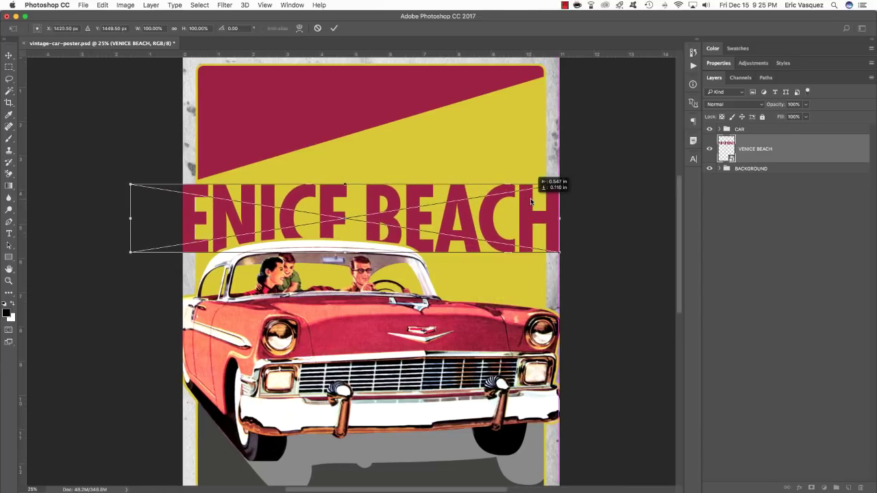
scroll(563, 195, "left", 2)
scroll(564, 194, "left", 2)
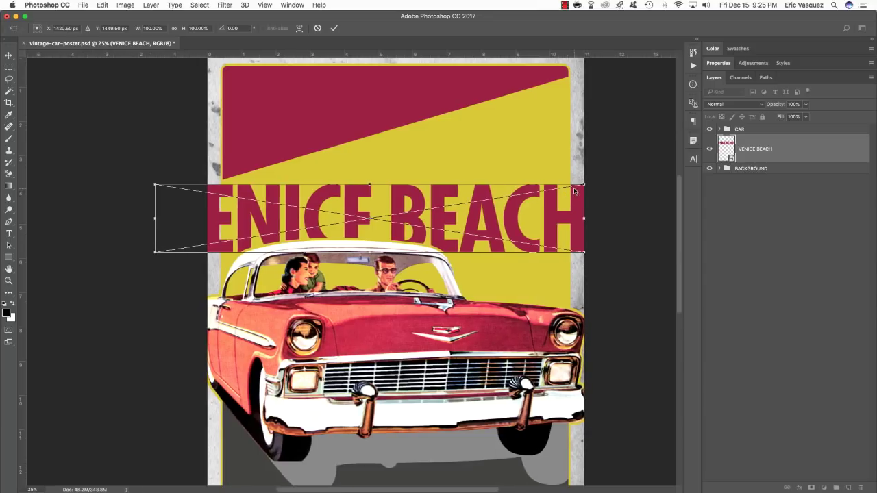
left_click_drag(584, 184, 580, 121)
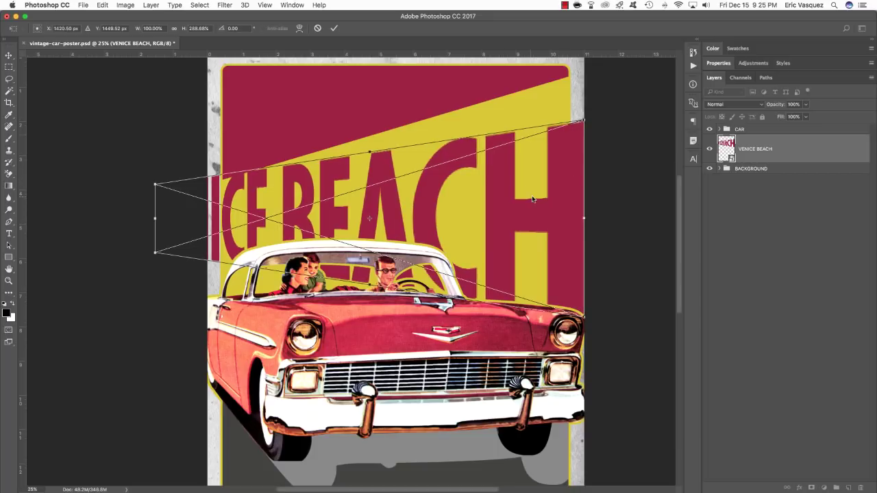
Step: Distort the VENICE BEACH text so its right-end corners meet the yellow area's right edge, following the diagonal strip and the car's hood
scroll(549, 191, "right", 4)
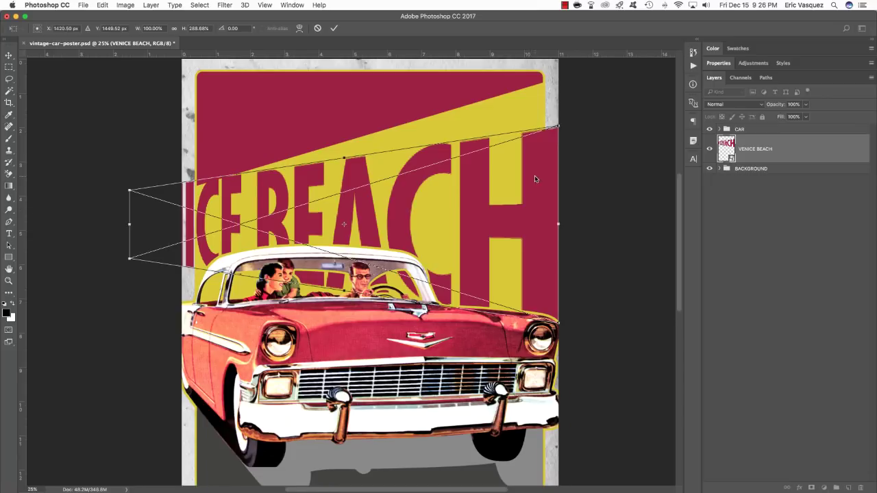
scroll(534, 176, "left", 2)
right_click(549, 157)
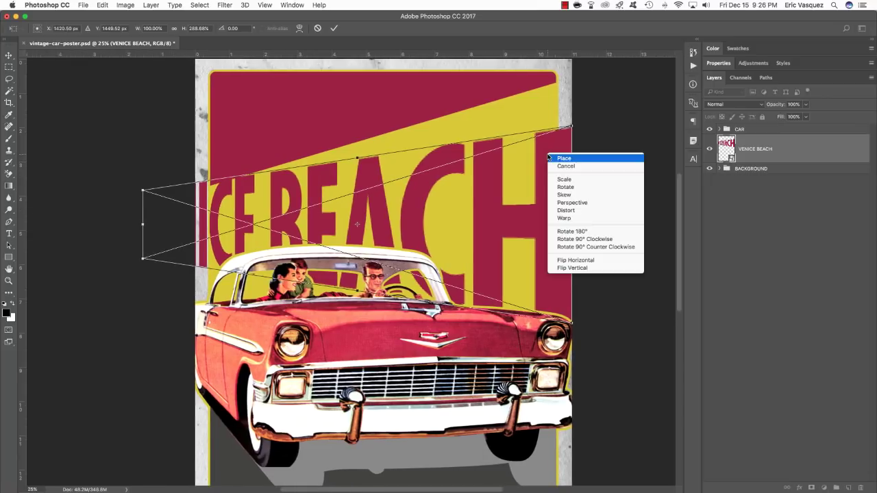
left_click(559, 210)
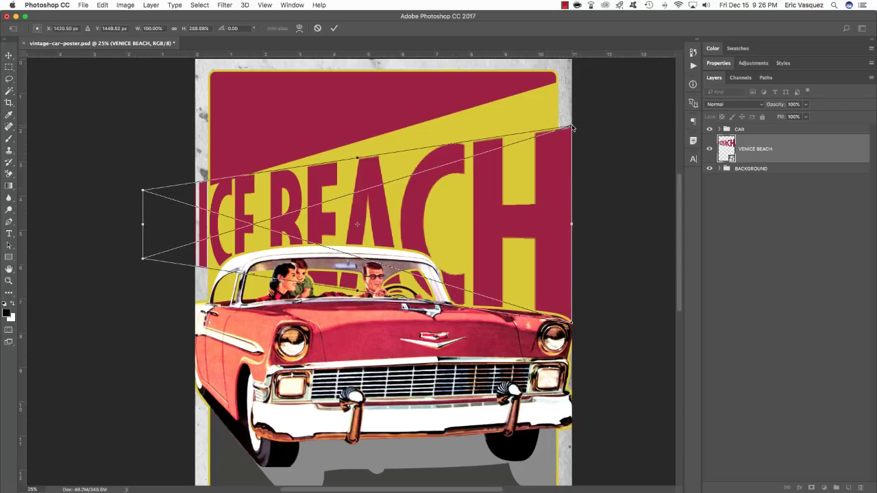
left_click_drag(573, 128, 552, 89)
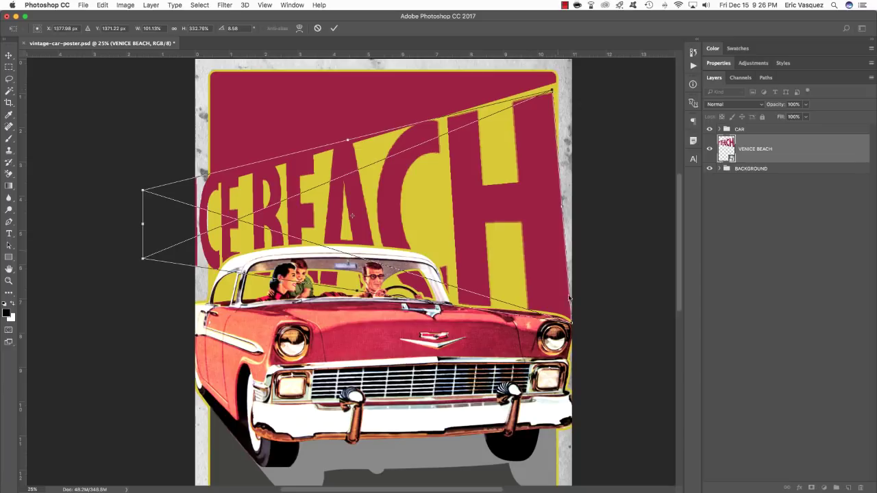
left_click_drag(573, 326, 554, 319)
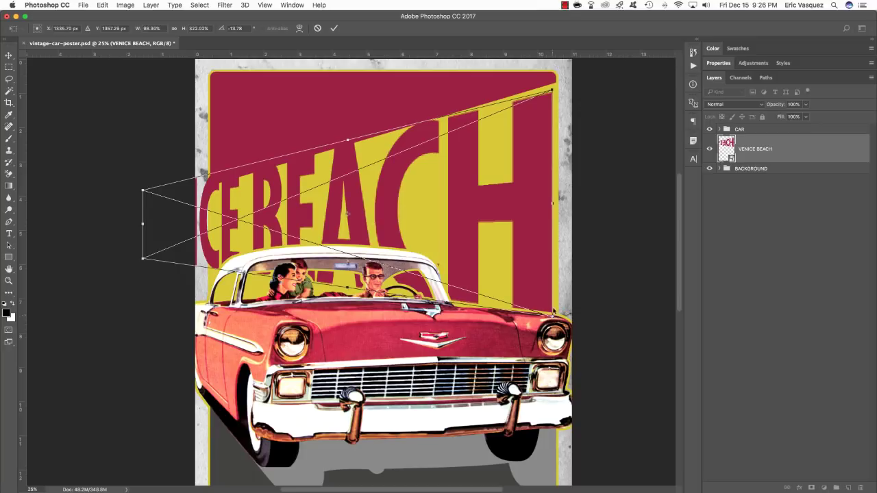
Step: Distort the text's left-end corners inward to the yellow area's left edge so the full VENICE BEACH wording fits, and apply the transform
scroll(157, 182, "right", 2)
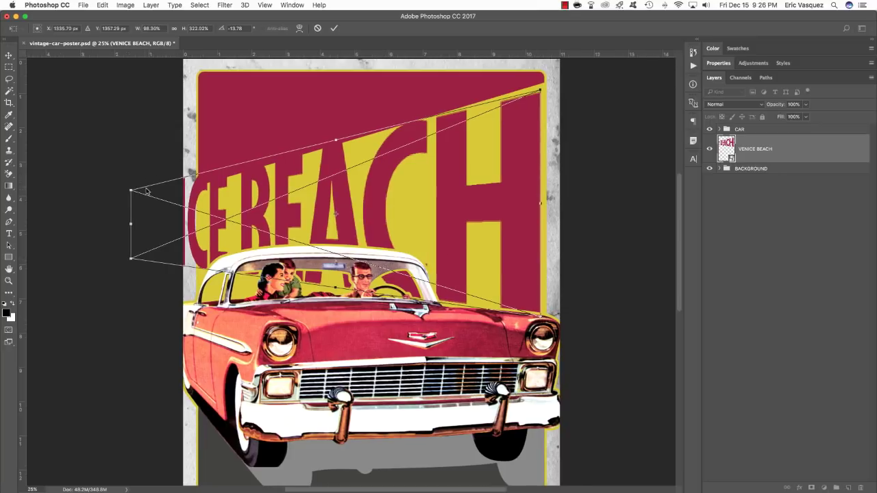
left_click_drag(131, 191, 200, 190)
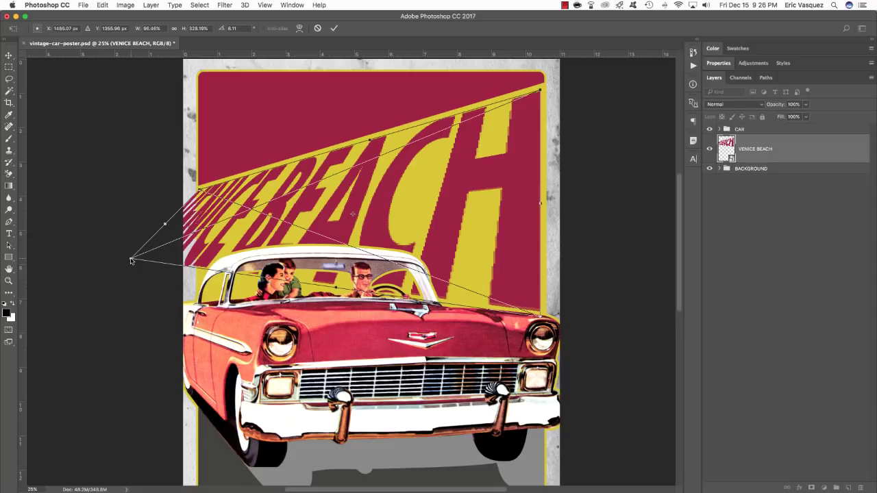
left_click_drag(132, 261, 198, 285)
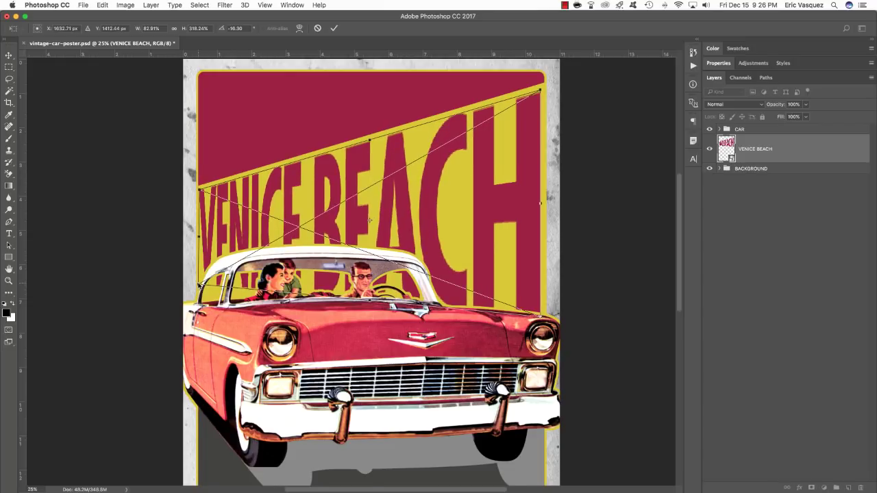
scroll(274, 260, "up", 2)
scroll(274, 260, "left", 4)
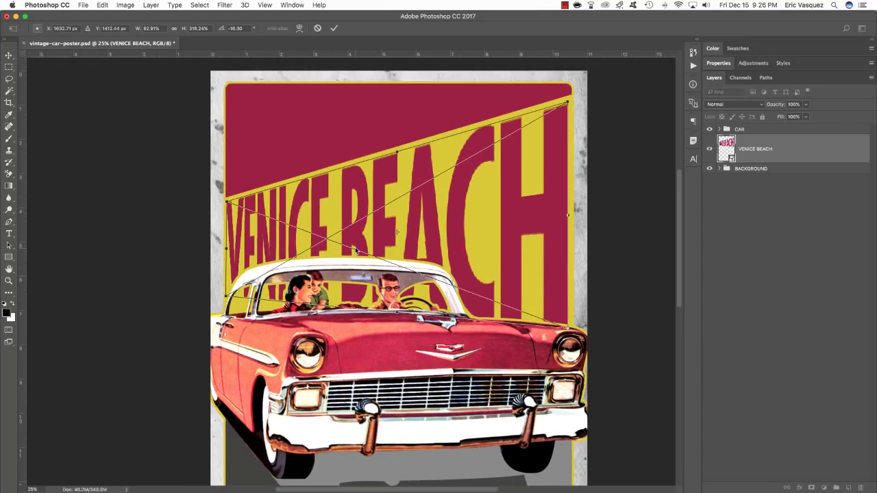
key("Return")
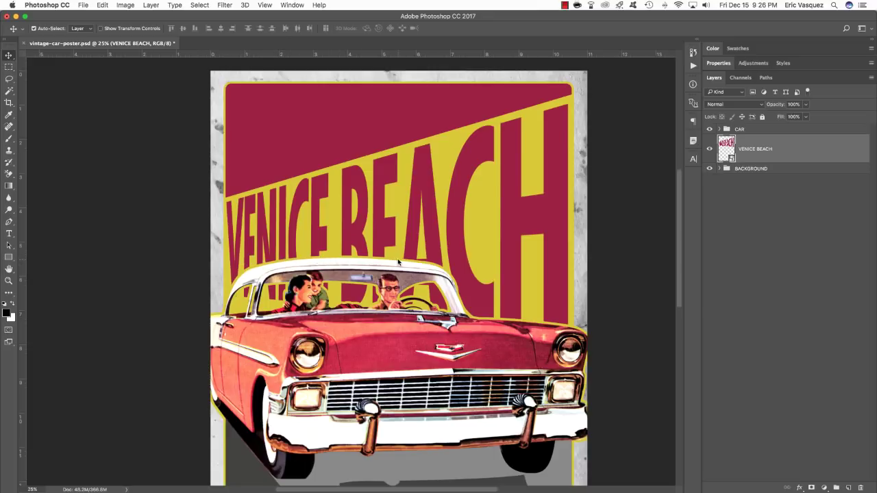
Step: Transform the VENICE BEACH text again, raising its lower edge to a horizontal line just below the top of the car's roof
scroll(404, 265, "left", 2)
key("super")
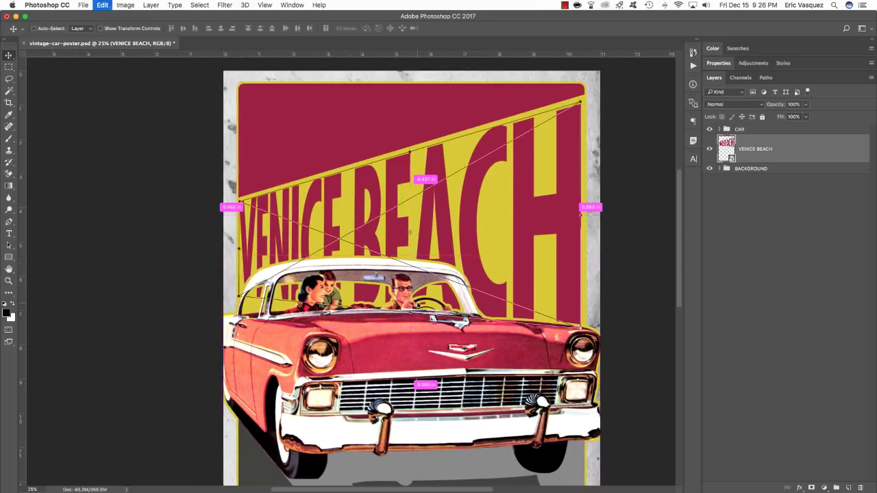
key("super+t")
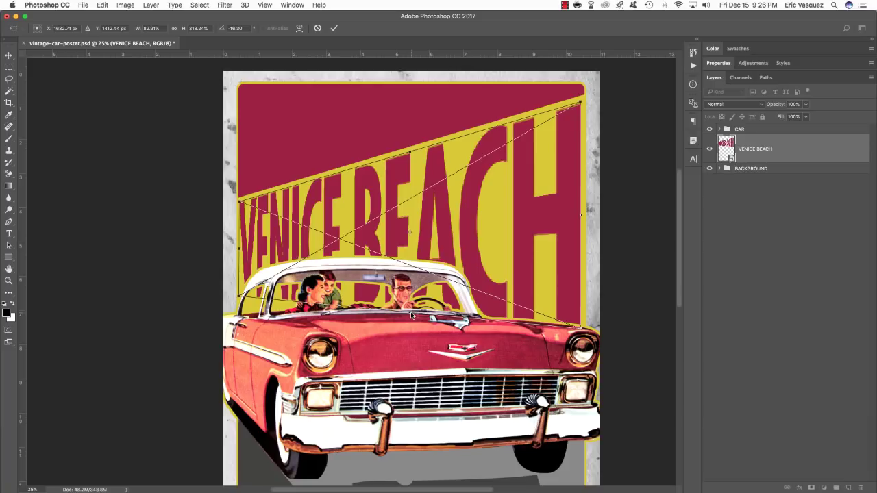
left_click_drag(411, 314, 412, 273)
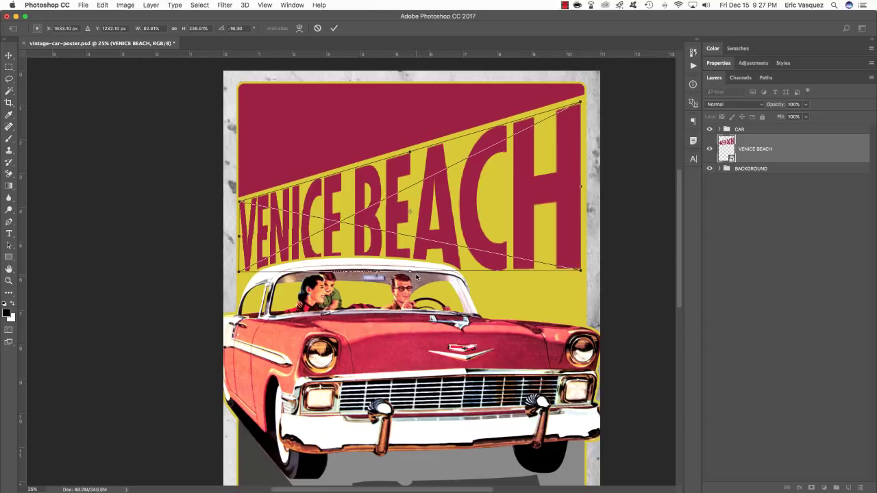
key("Return")
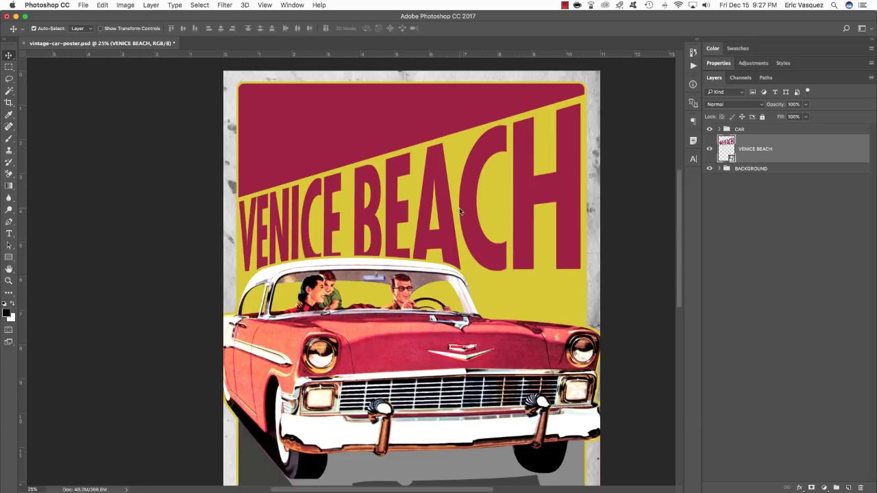
Step: Group the VENICE BEACH layer, name the group VENICE BEACH, and collapse it
key("super+g")
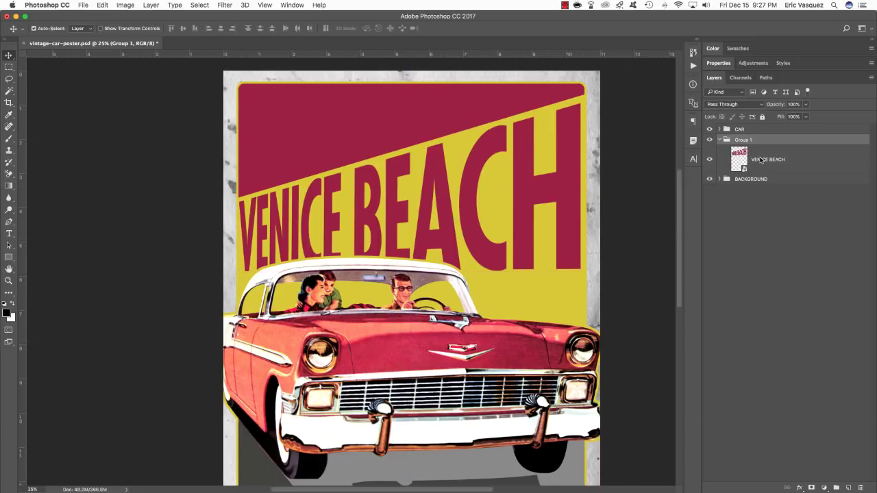
double_click(760, 160)
key("super+c")
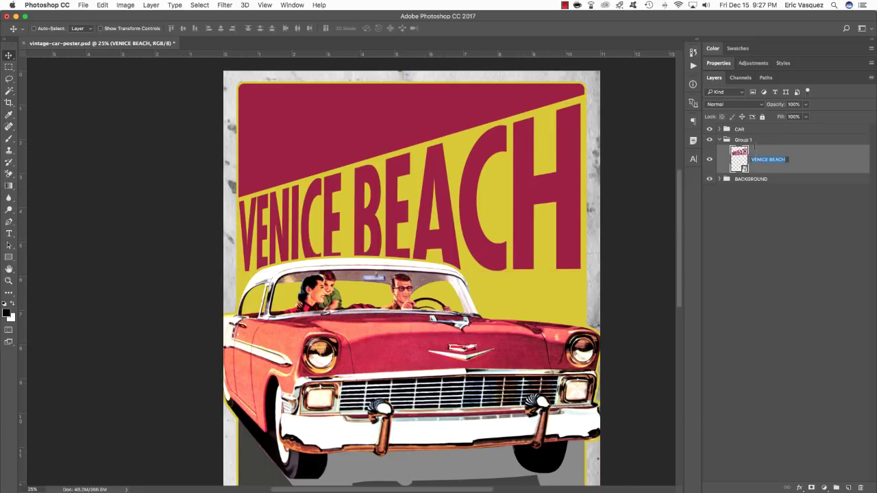
double_click(744, 140)
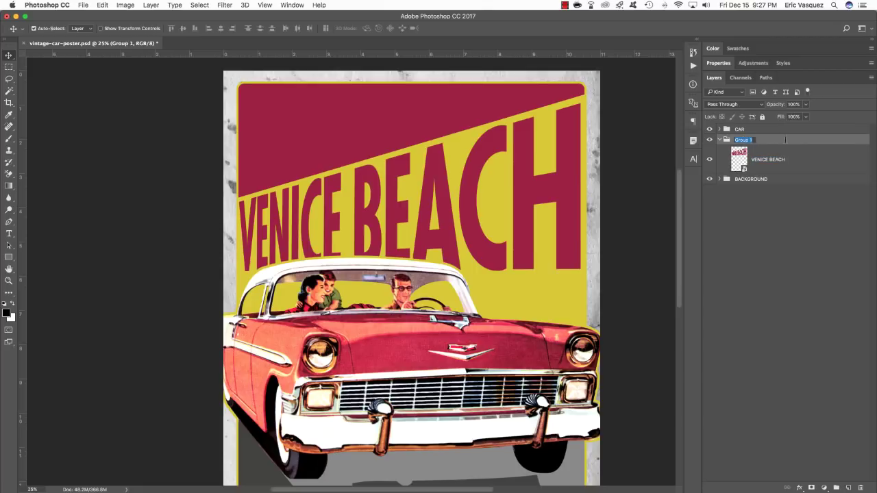
key("super+v")
key("Return")
left_click(719, 140)
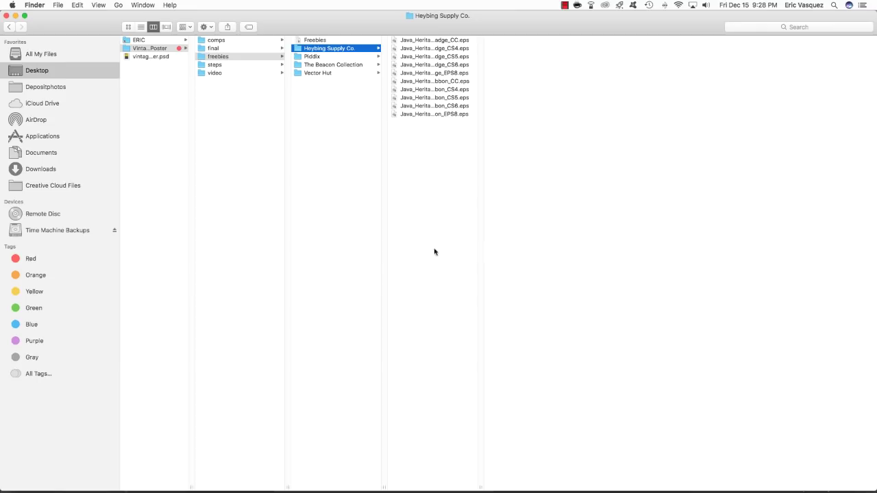
Step: Open Java_Heritages_Ribbon_CC.eps from the Heybing Supply Co. freebies folder in Adobe Illustrator
left_click_drag(481, 485, 586, 472)
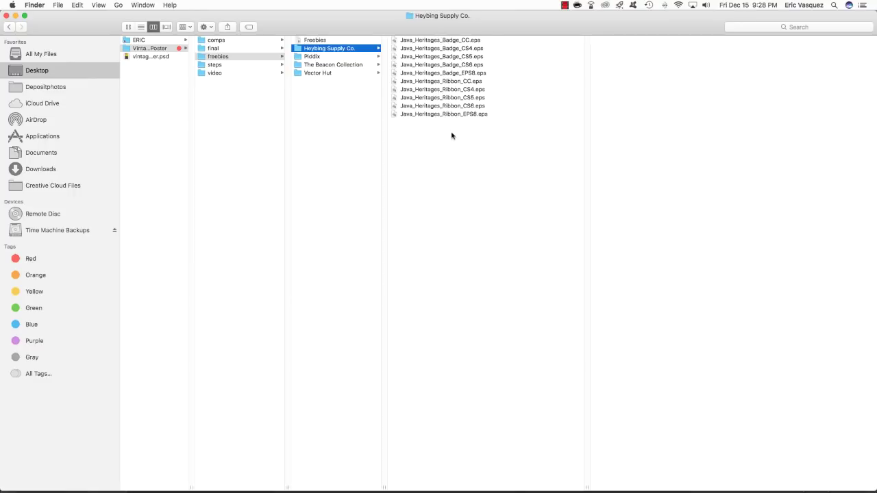
left_click_drag(452, 142, 450, 82)
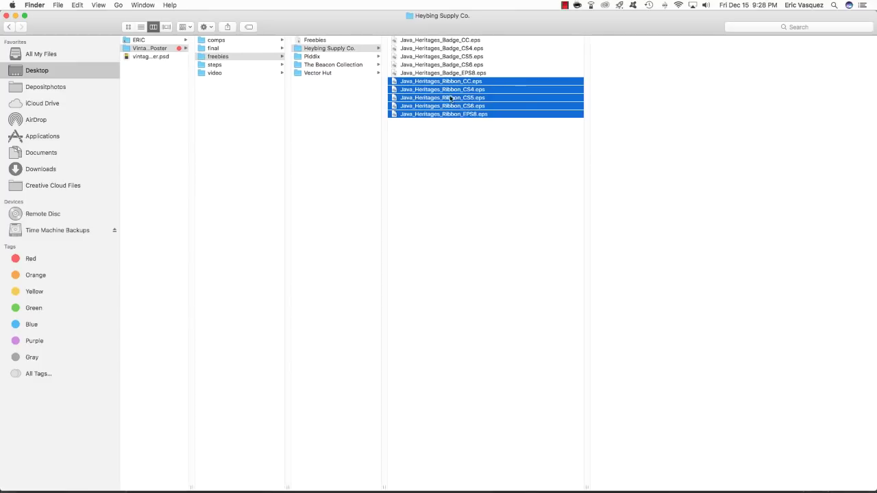
left_click(458, 146)
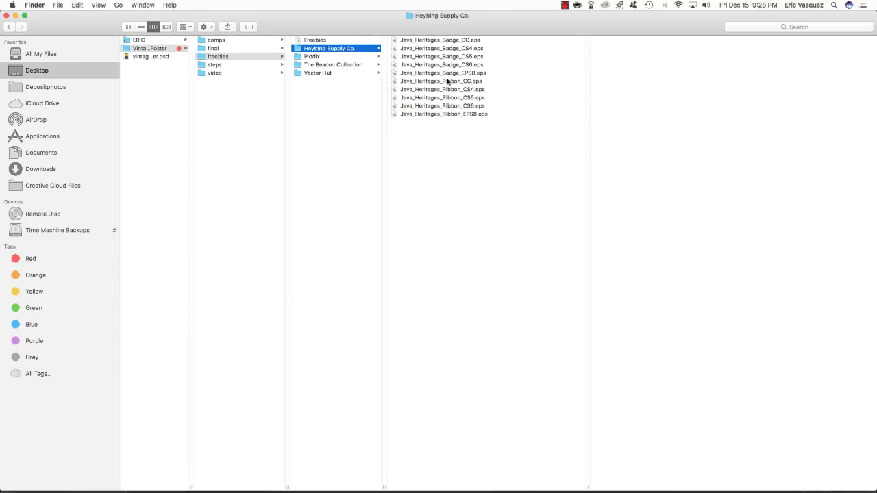
left_click(476, 82)
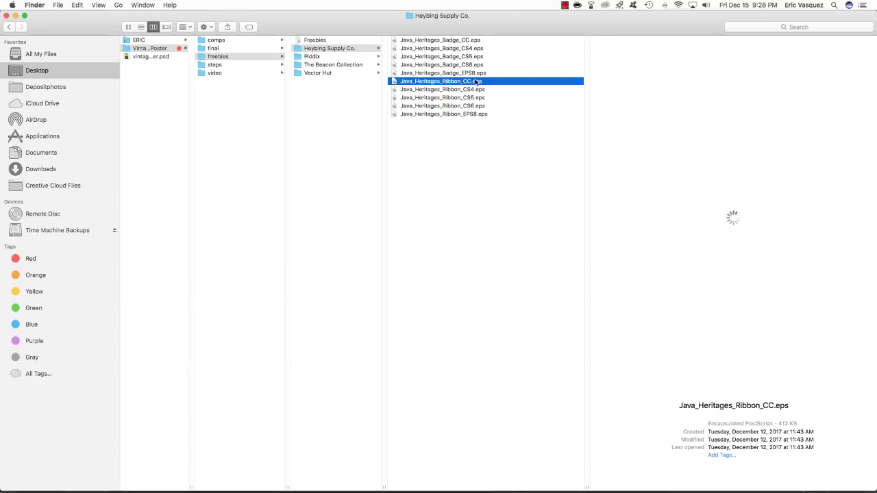
left_click(460, 81)
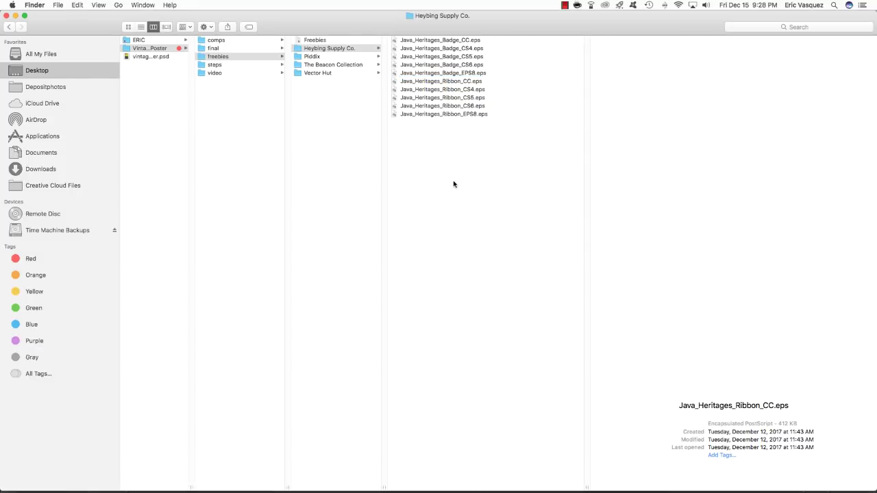
left_click_drag(462, 81, 393, 474)
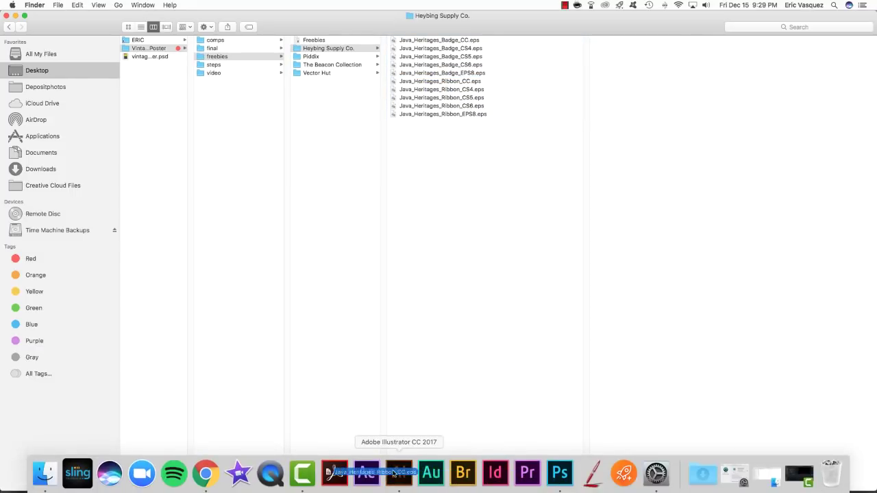
left_click_drag(393, 474, 393, 474)
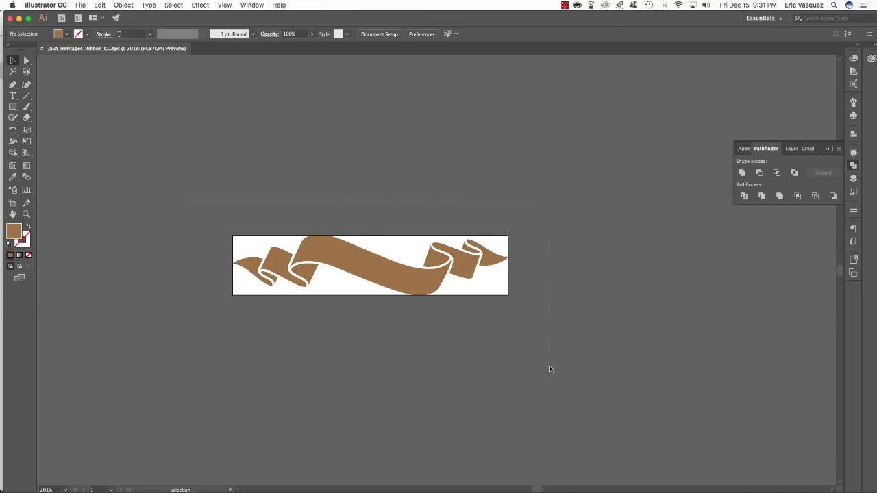
Step: Select all of the ribbon artwork in Illustrator, switch back to the poster in Photoshop, and make the CAR group active
key("super+a")
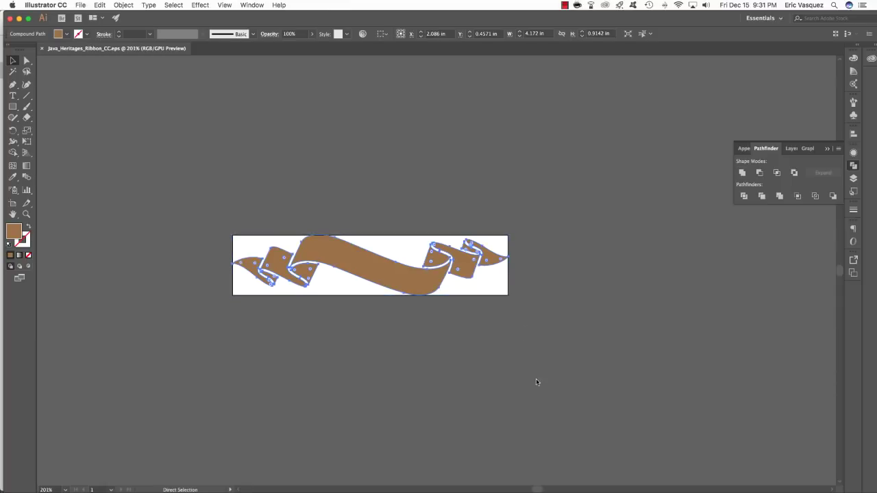
key("a")
key("super+Tab")
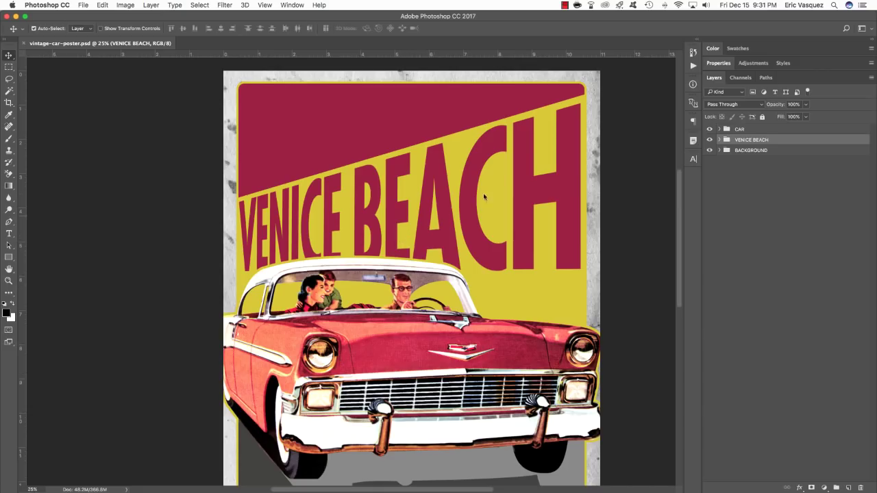
left_click(756, 128)
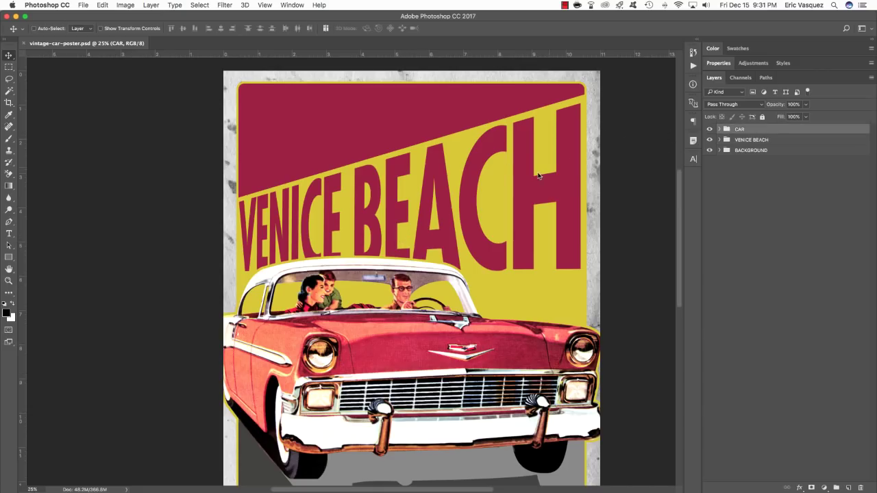
Step: Paste the copied ribbon as a smart object and place it, enlarged to about 124%, in the poster's upper-left red area
key("super+v")
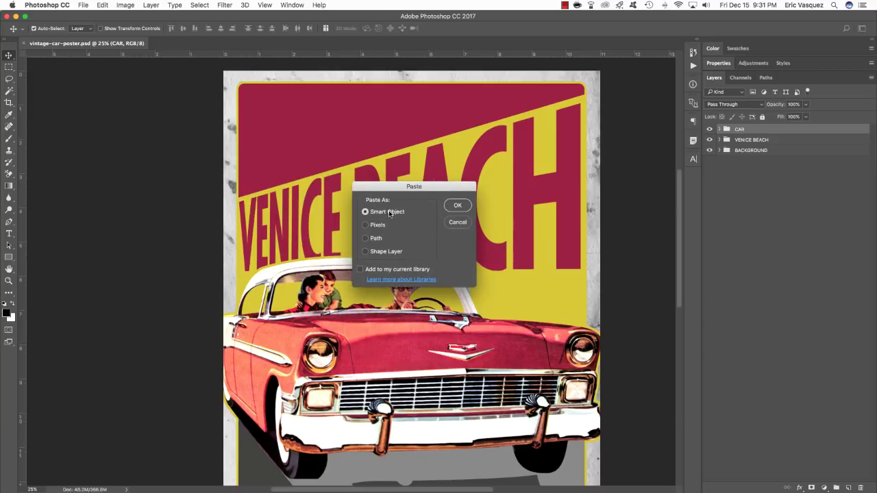
left_click(445, 204)
left_click_drag(451, 278, 403, 129)
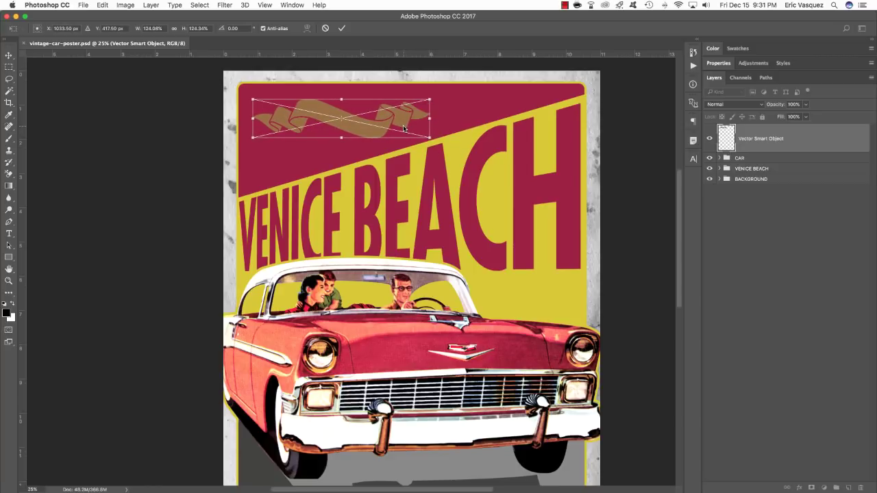
key("Return")
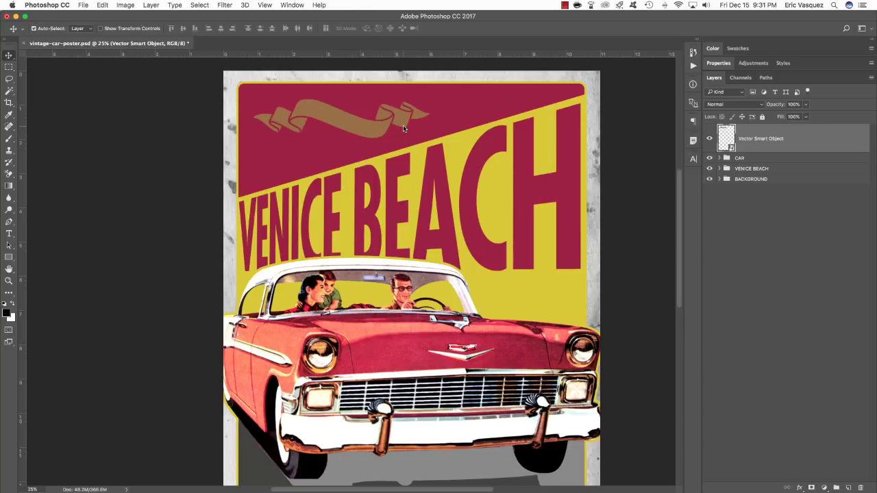
Step: Rename the pasted ribbon layer as Java_Heritages_Ribbon_CC.eps
double_click(762, 139)
type("Java_Heritages_Ribbon_CC.eps")
key("Return")
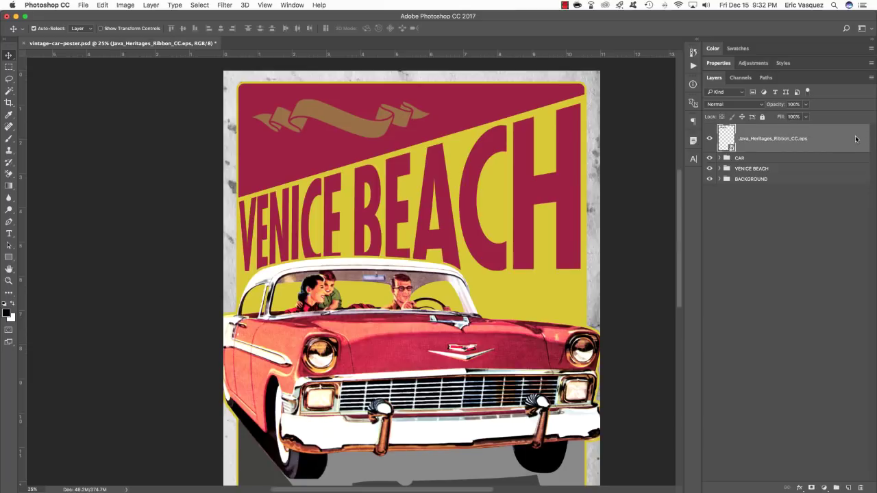
Step: Give the ribbon layer a Color Overlay in the poster's yellow (#d9ca23), sampled from the artwork, and collapse its effects list
double_click(861, 139)
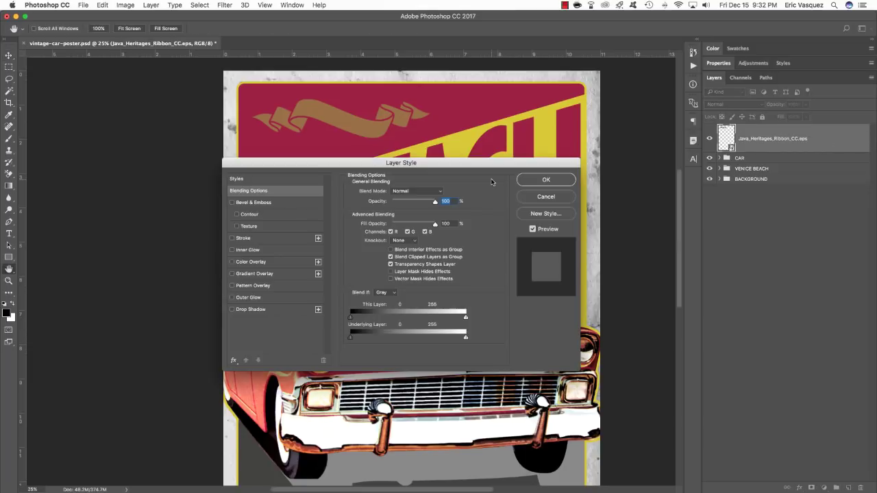
left_click(249, 262)
left_click_drag(384, 171, 347, 252)
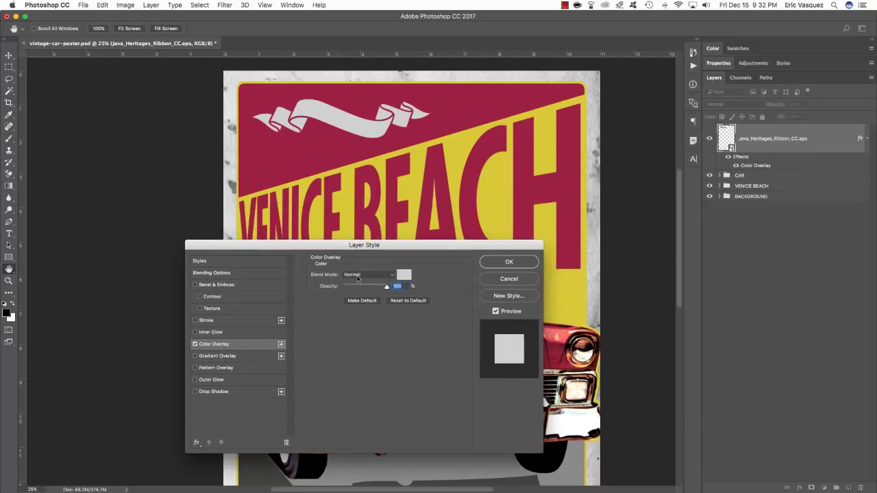
left_click(404, 274)
left_click_drag(418, 172, 401, 194)
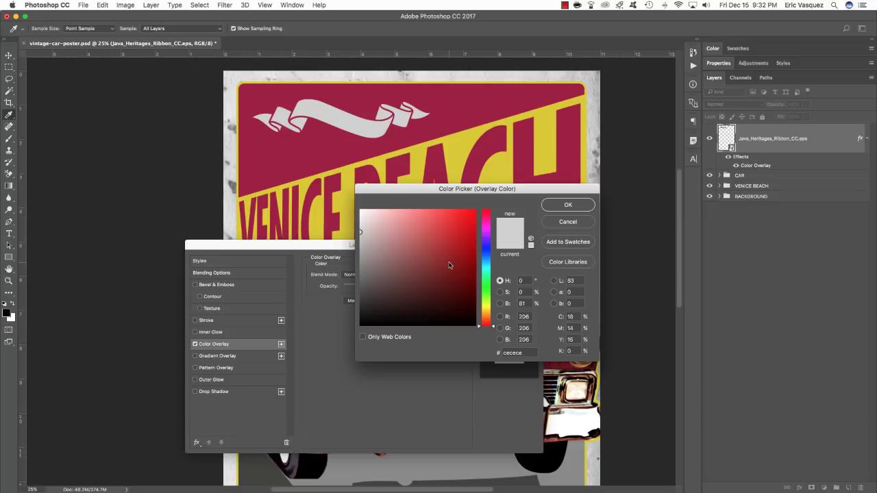
left_click(456, 148)
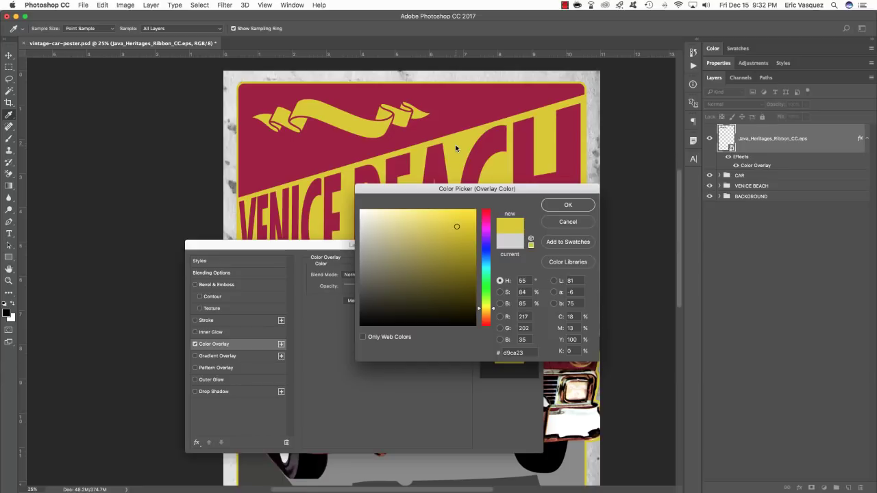
left_click(568, 206)
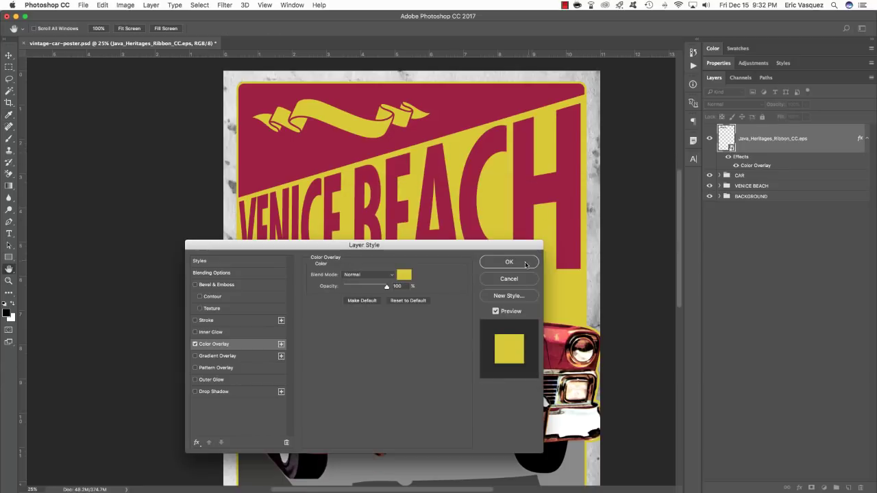
left_click(510, 262)
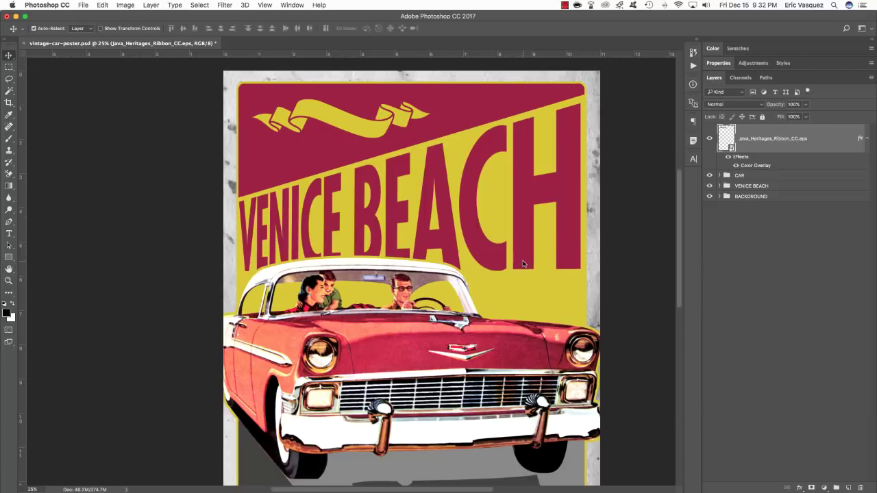
left_click(867, 138)
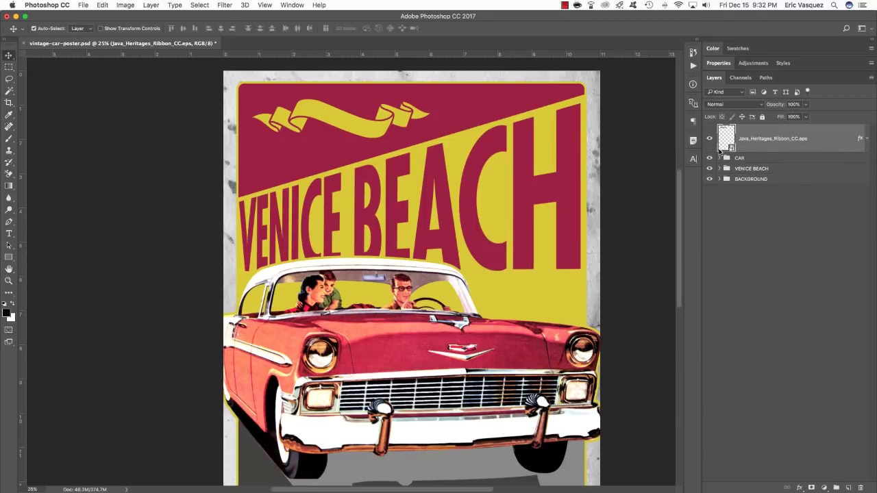
Step: Add a new layer above the ribbon and enter the text VISIT starting over the ribbon
left_click(849, 487)
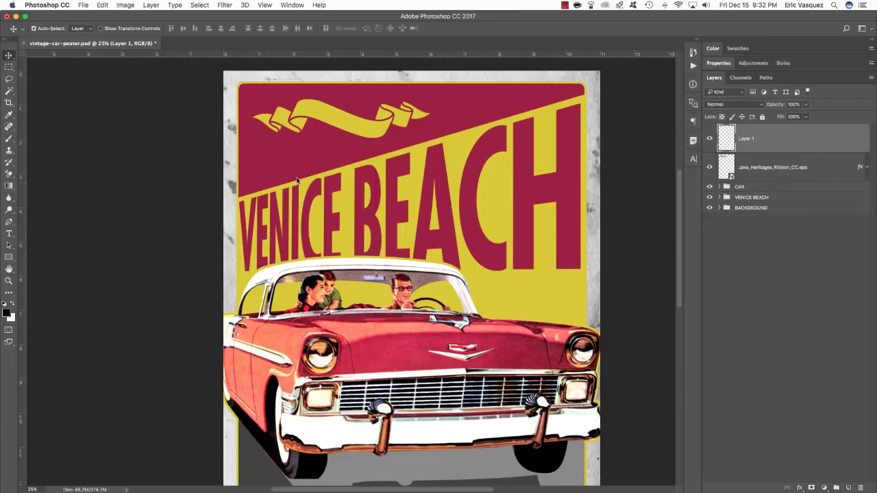
key("t")
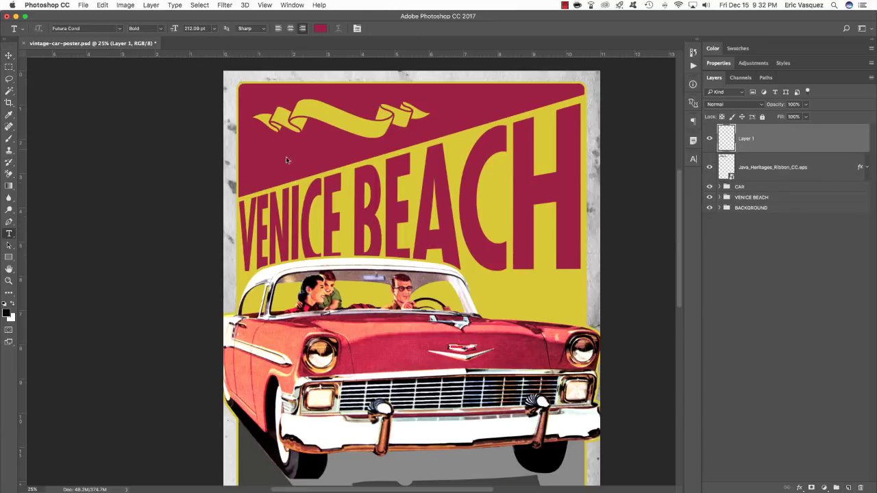
left_click(279, 120)
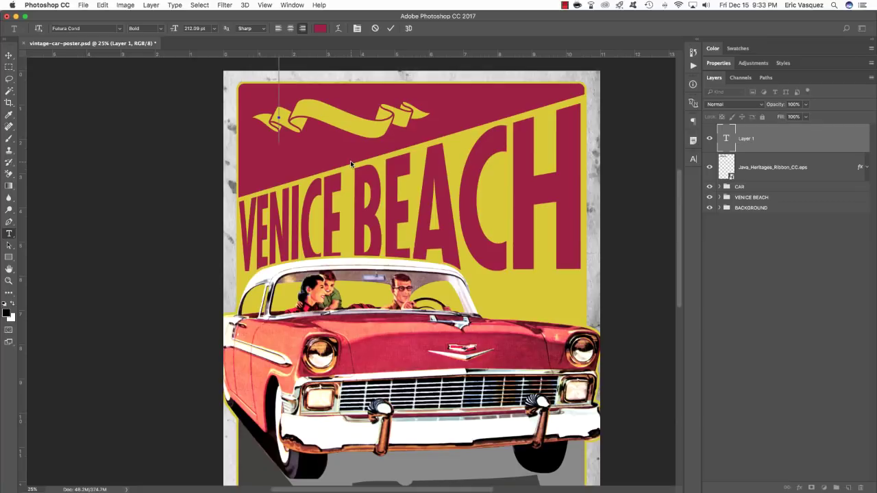
type("CAR")
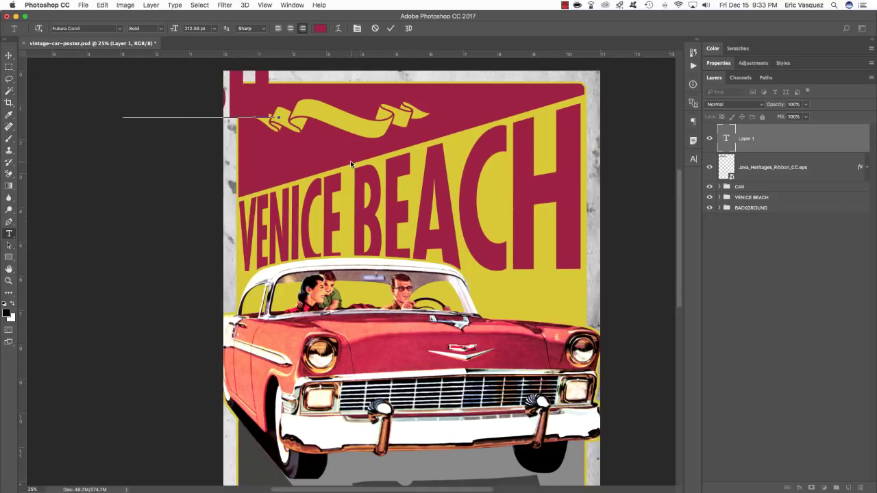
scroll(350, 161, "left", 3)
scroll(350, 160, "up", 2)
Step: Format the VISIT text at 29 pt with 580 tracking and color #9e1d41, and commit the text
key("super+a")
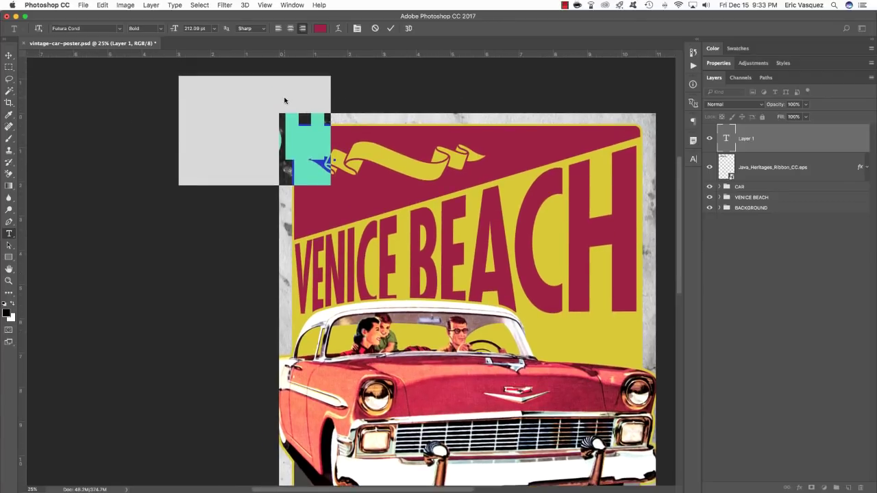
left_click(693, 162)
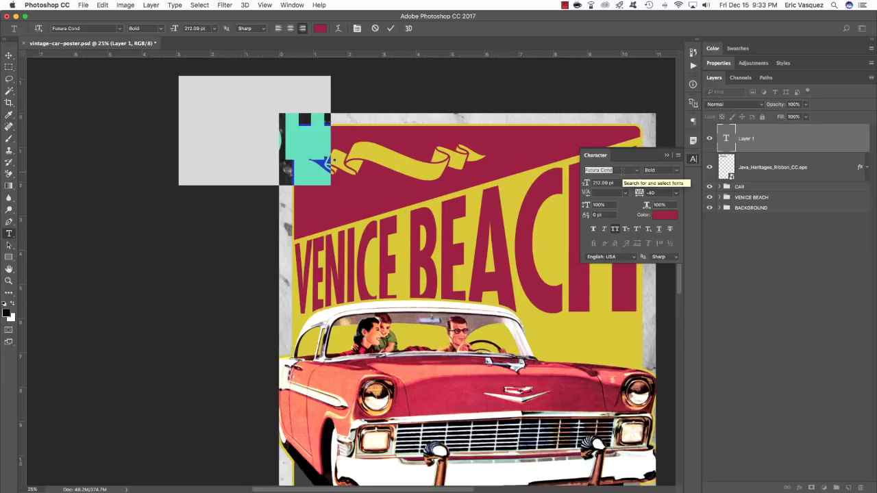
left_click(607, 183)
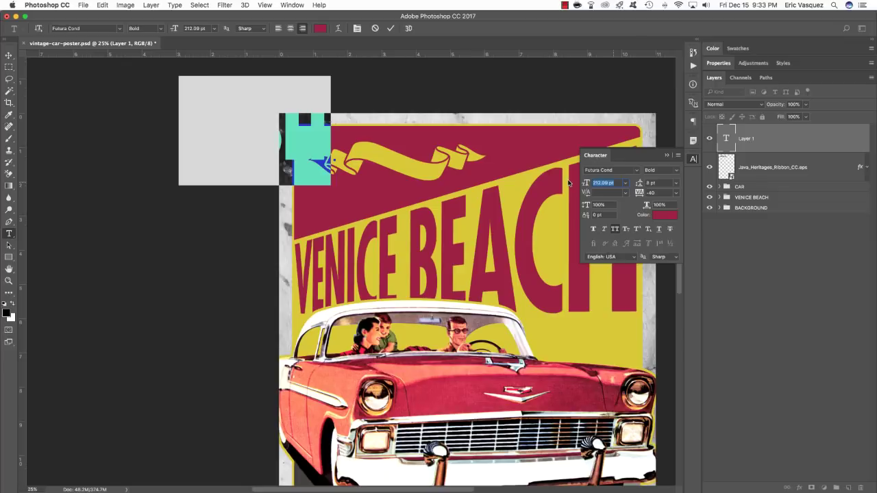
type("29")
left_click(659, 193)
type("500")
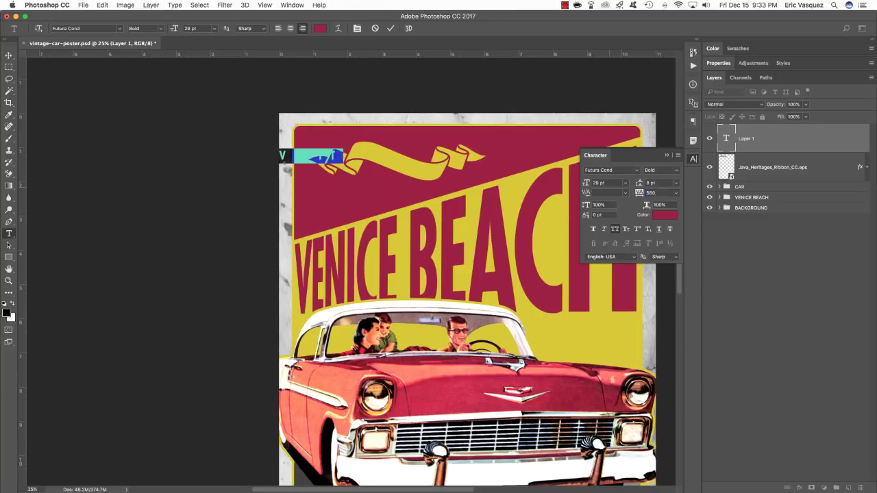
left_click(664, 216)
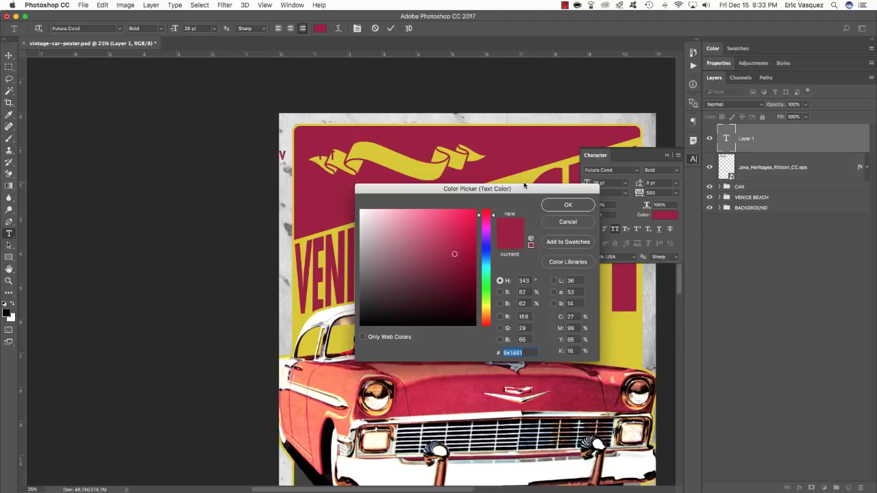
left_click(568, 204)
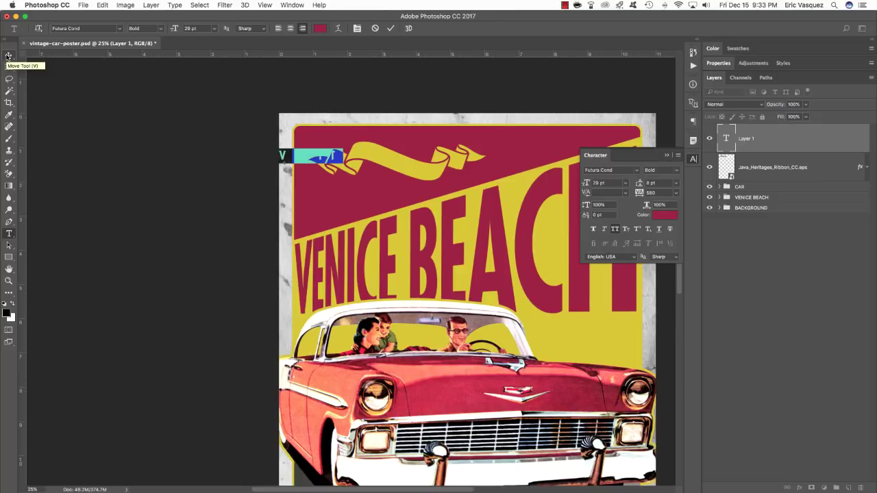
left_click(9, 56)
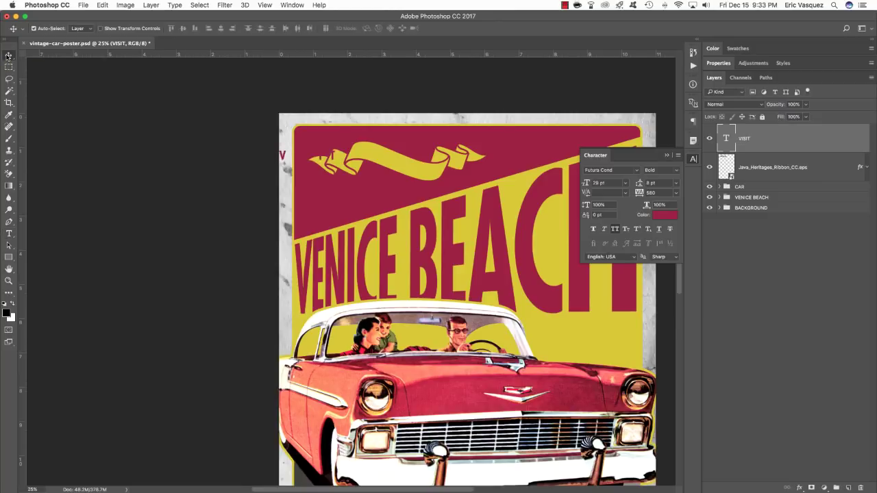
Step: Move the VISIT text onto the middle of the yellow ribbon
scroll(263, 111, "right", 5)
left_click_drag(131, 153, 240, 146)
key("super+t")
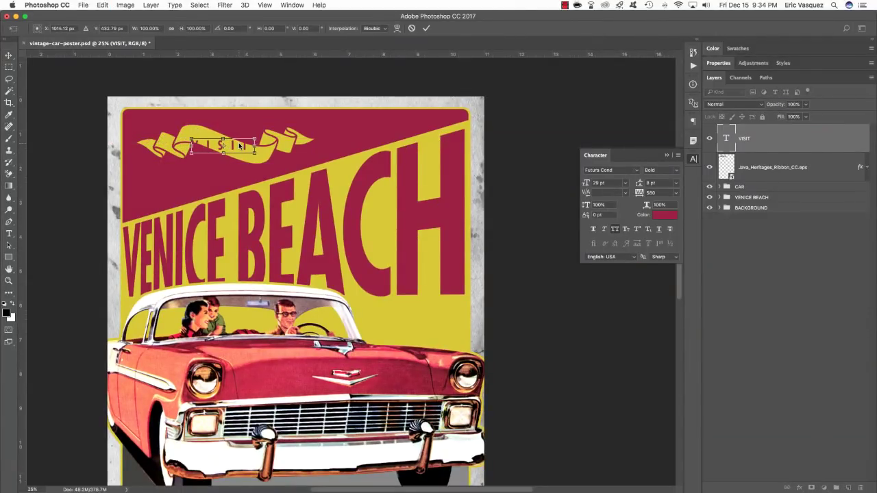
key("Return")
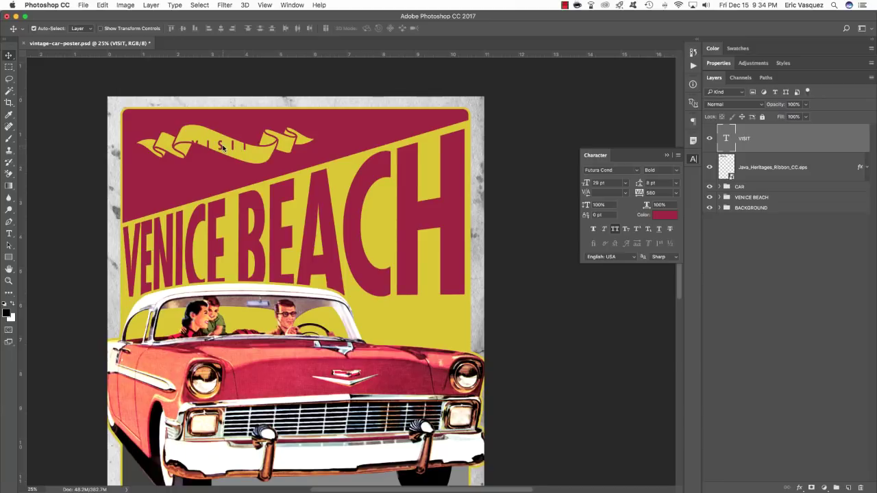
Step: Warp the VISIT text with the horizontal Rise style and a 59% bend
key("t")
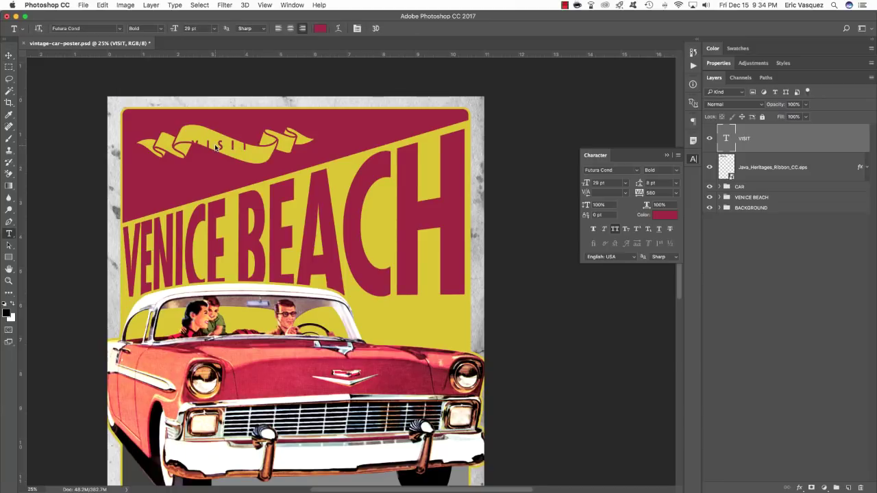
double_click(240, 147)
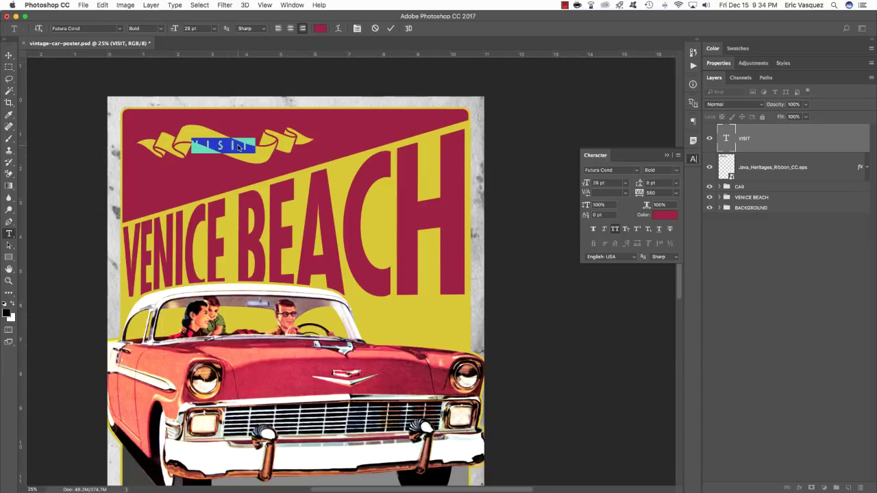
scroll(238, 148, "left", 5)
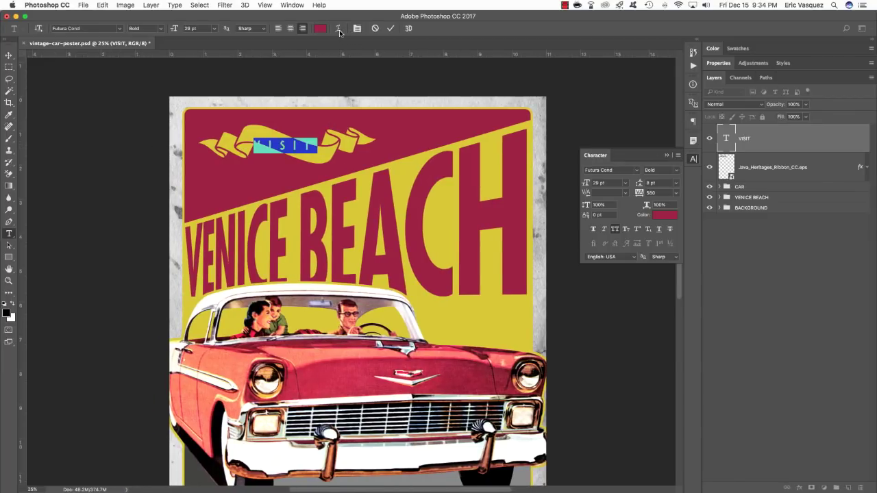
scroll(340, 33, "left", 7)
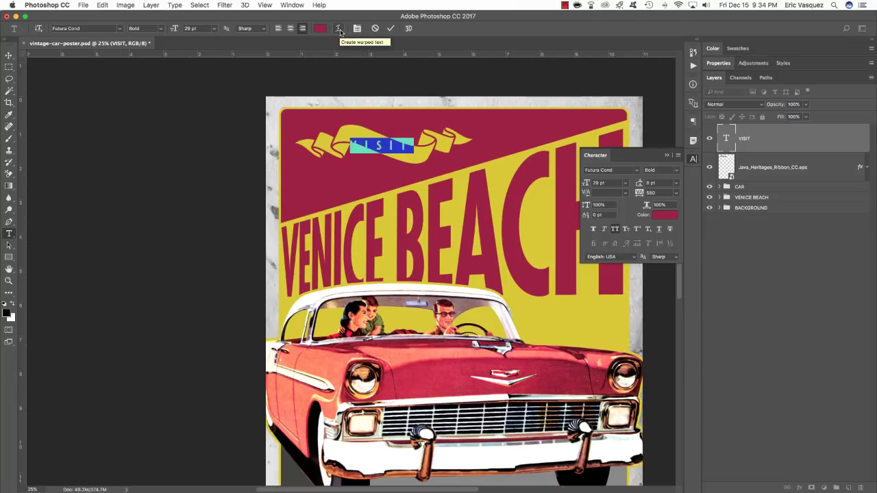
left_click(340, 31)
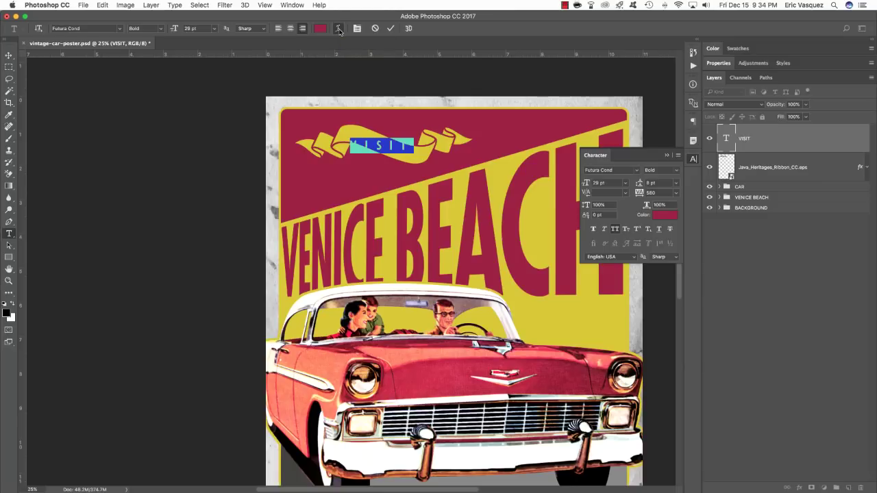
left_click_drag(372, 179, 413, 179)
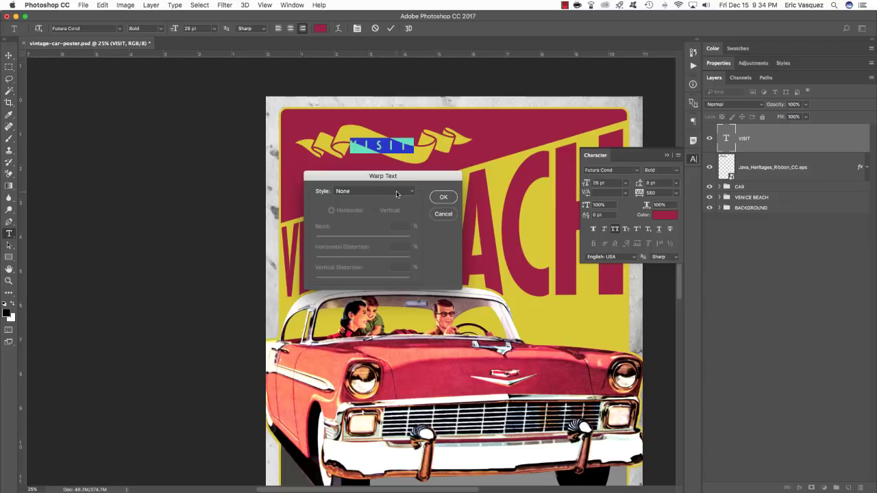
left_click(396, 191)
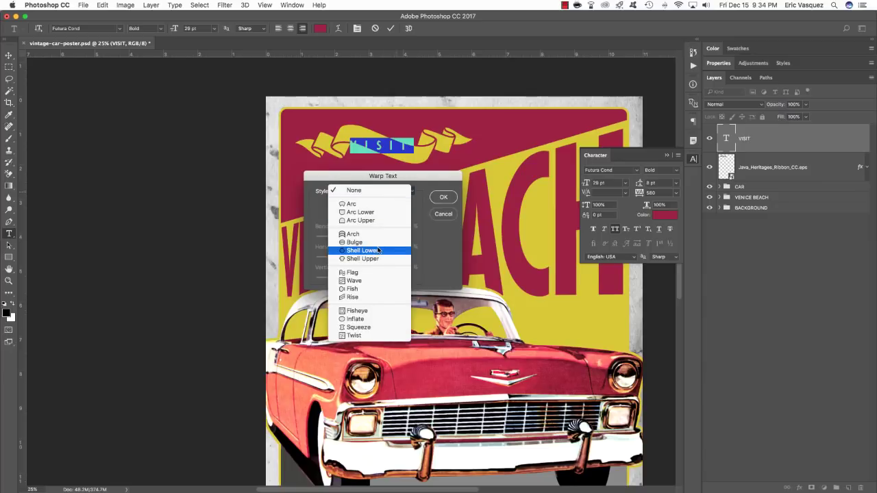
left_click(370, 297)
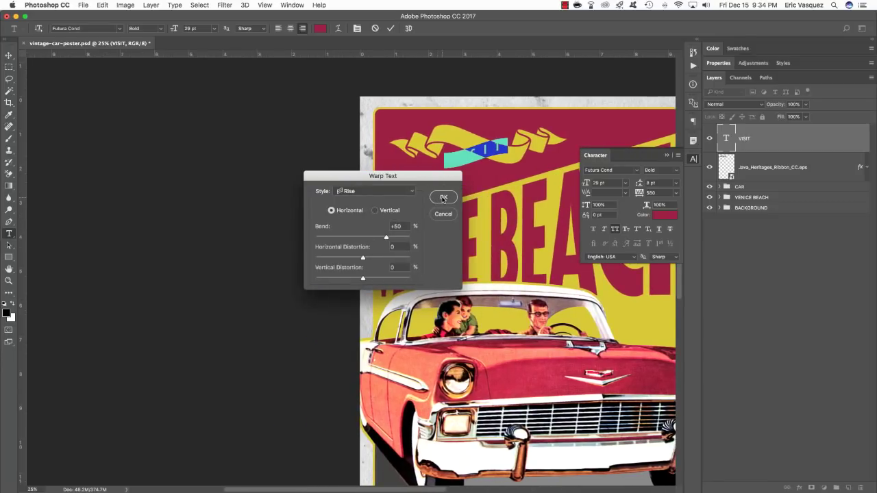
left_click(377, 226)
type("59")
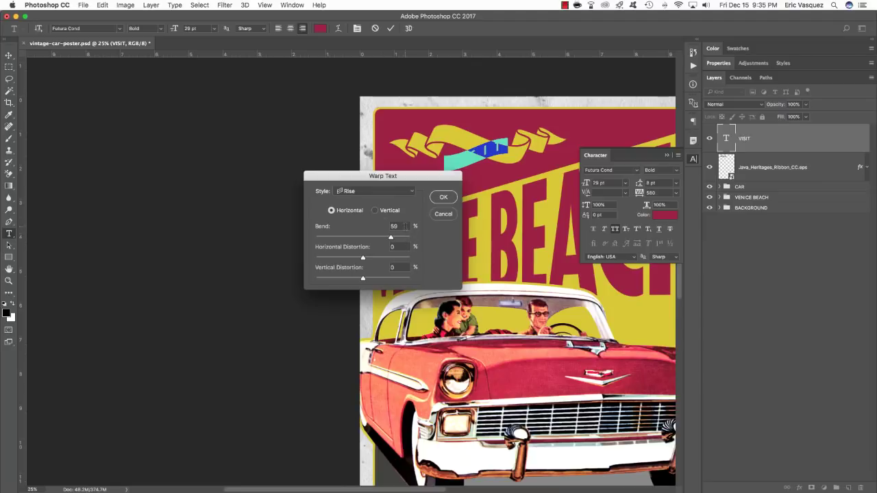
left_click(444, 198)
left_click(10, 55)
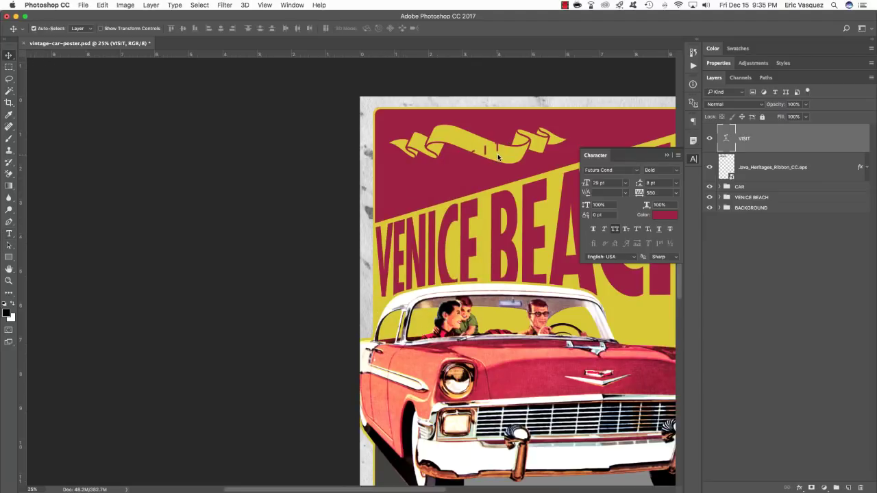
scroll(498, 158, "left", 5)
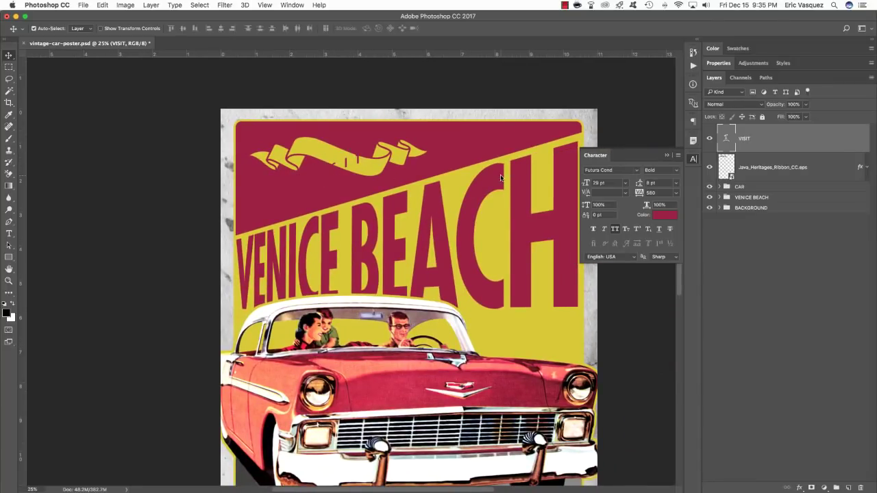
Step: Flip the yellow ribbon artwork horizontally so its middle follows the rise of the VISIT lettering
left_click(801, 167)
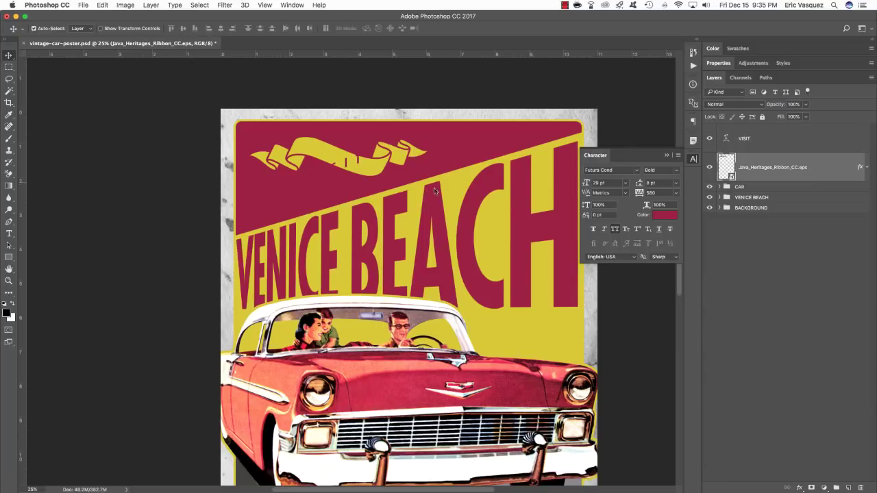
key("ctrl")
key("ctrl+t")
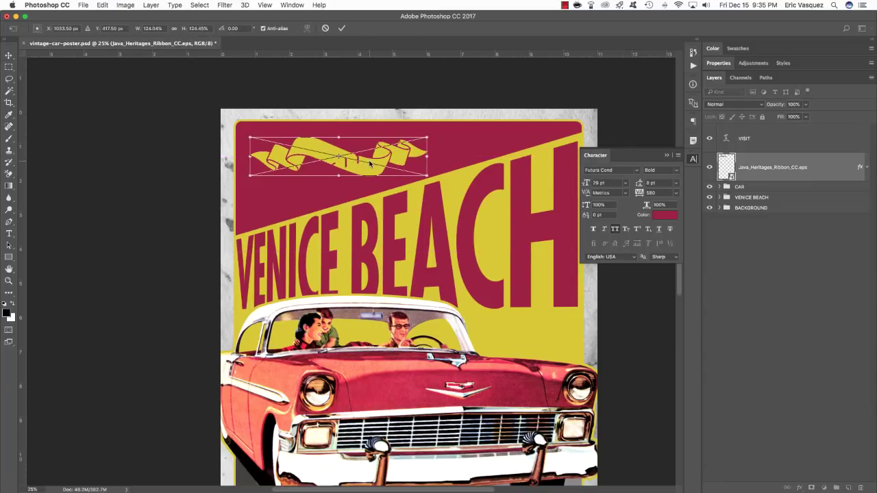
right_click(374, 168)
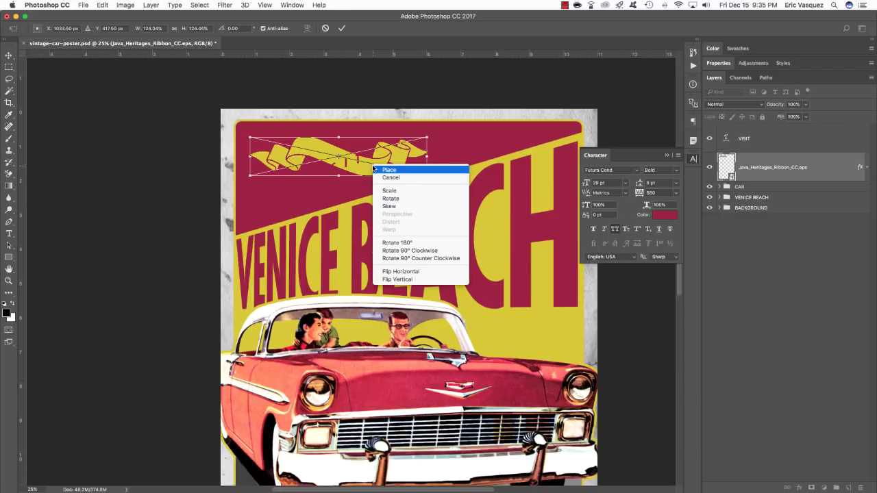
left_click(397, 271)
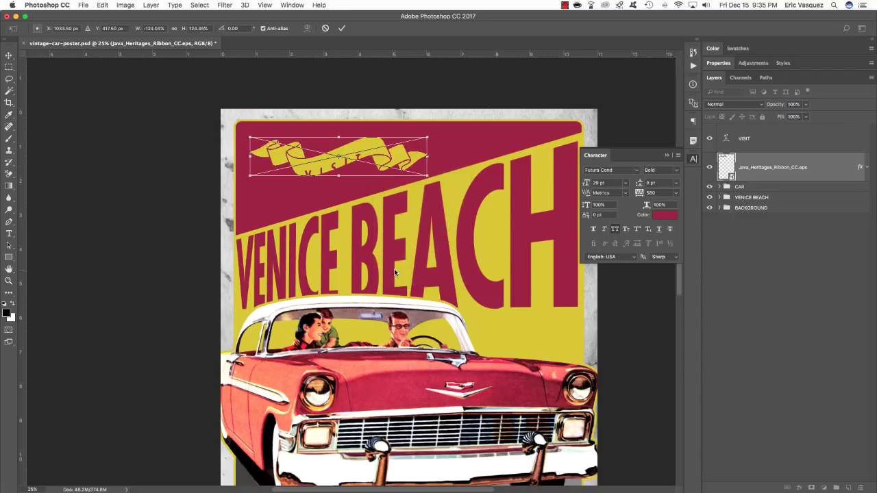
key("Return")
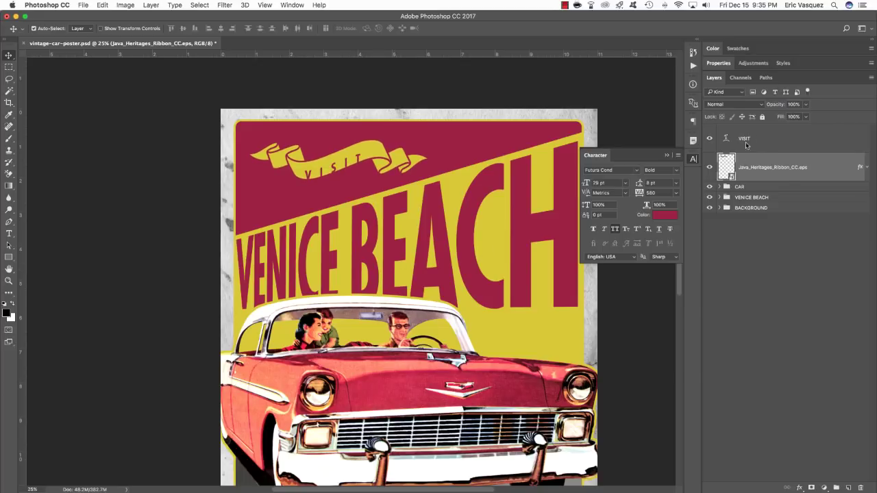
Step: Scale the VISIT text up proportionally to about 114% so it fills the middle of the ribbon
left_click(773, 138)
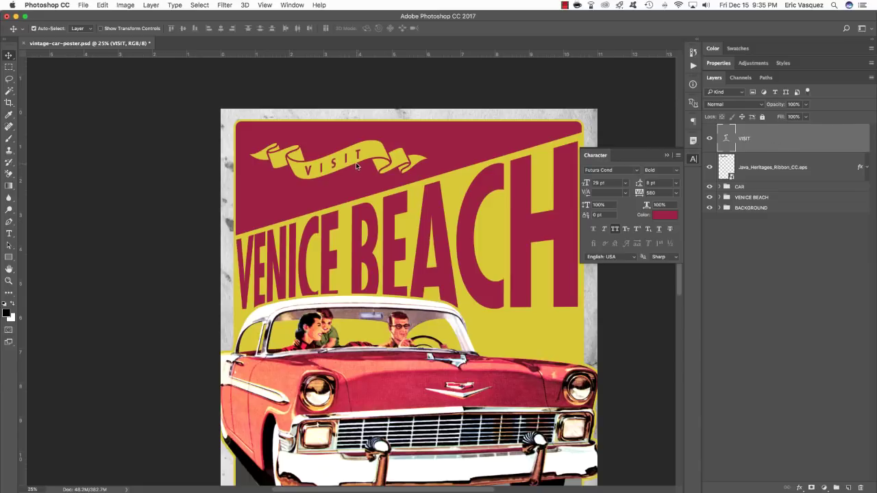
key("super+t")
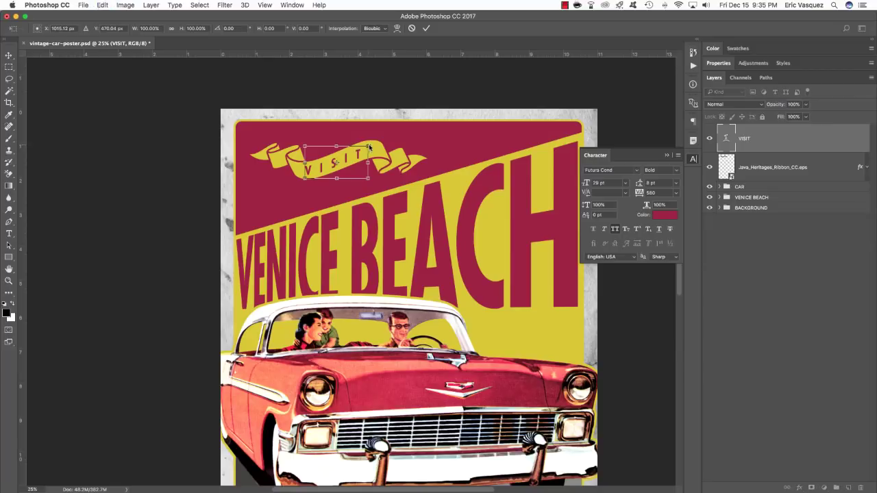
left_click_drag(369, 146, 378, 140)
scroll(378, 140, "left", 2)
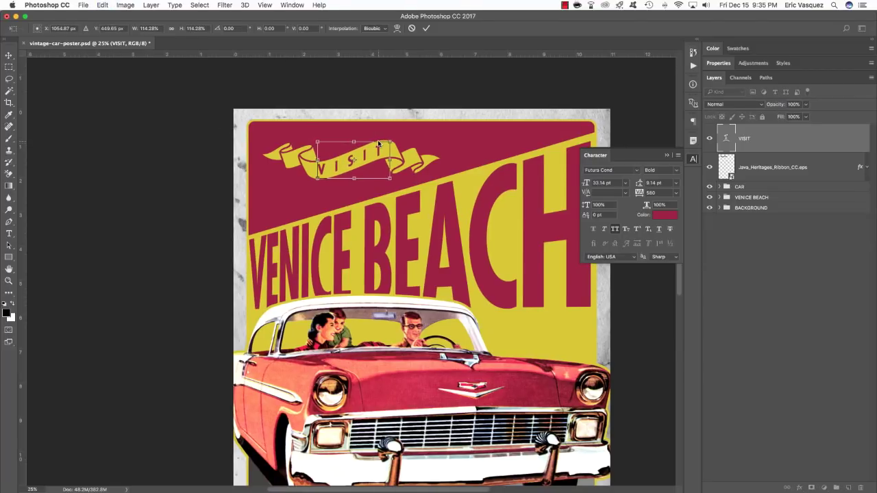
key("Return")
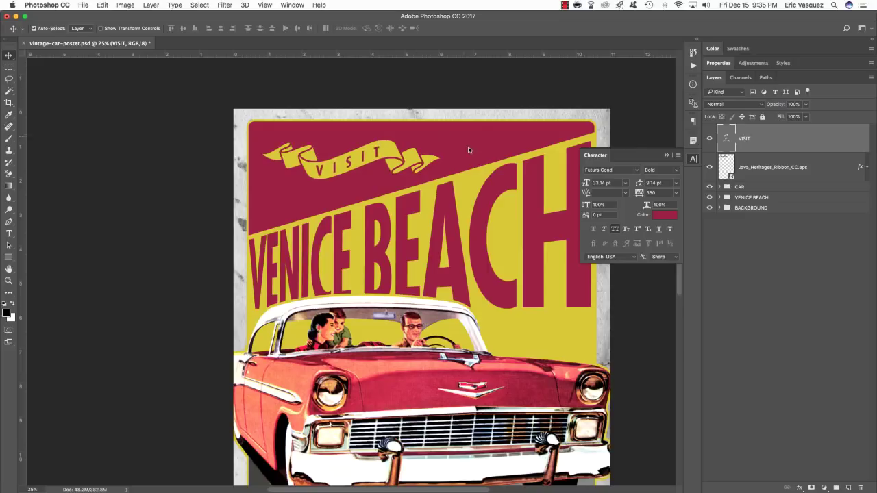
Step: Group the VISIT text and ribbon layers and name the group YELLOW RIBBON
scroll(466, 144, "right", 2)
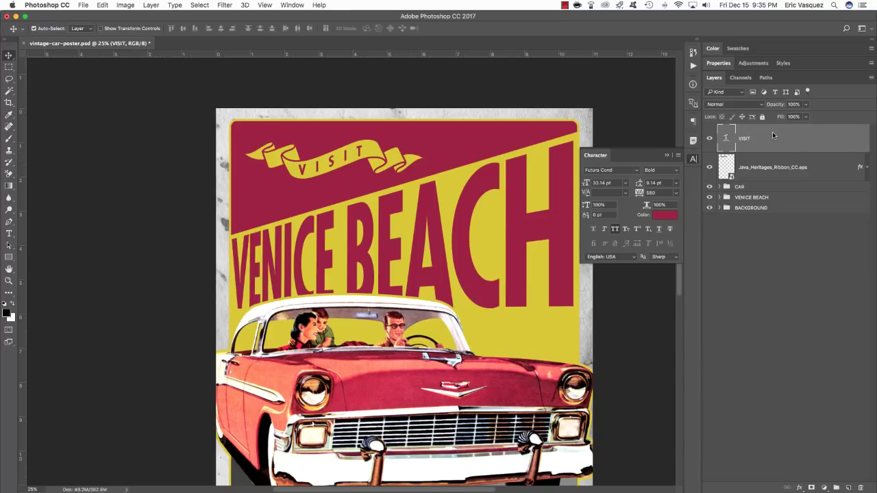
left_click(795, 169, "shift")
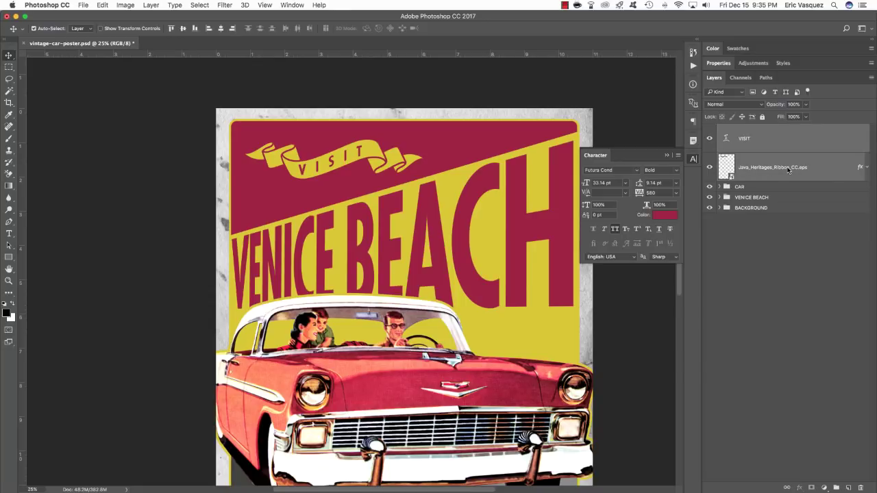
key("super+g")
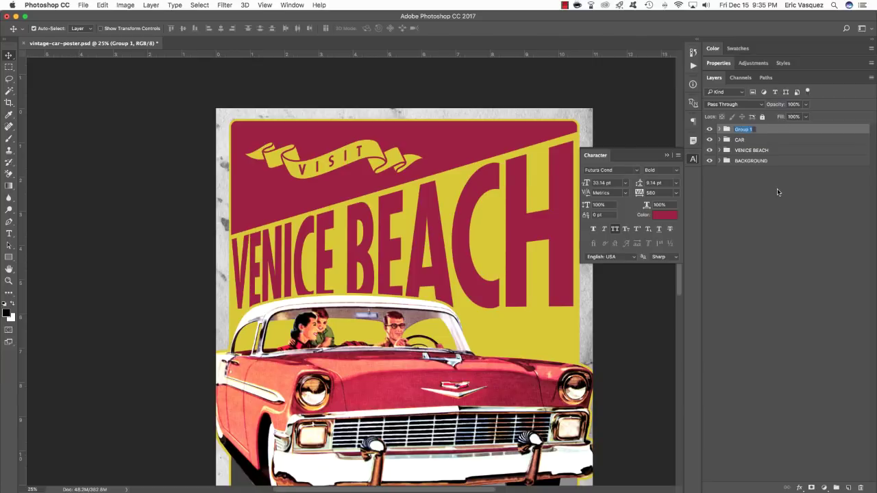
type("YELLOW RIBBON")
key("Return")
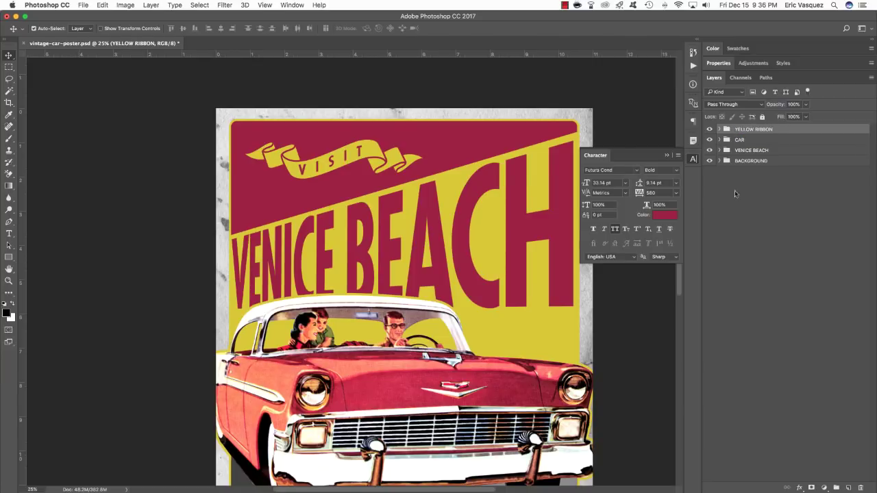
Step: Add a new layer above the YELLOW RIBBON group and enter the text CALIFORNIA in the dark area below the car
scroll(500, 409, "down", 5)
scroll(488, 302, "down", 2)
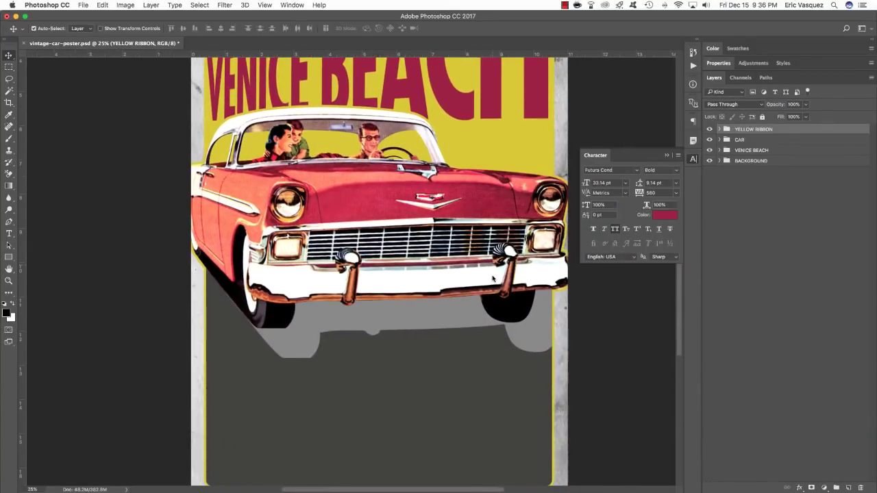
scroll(470, 337, "down", 3)
scroll(449, 247, "up", 1)
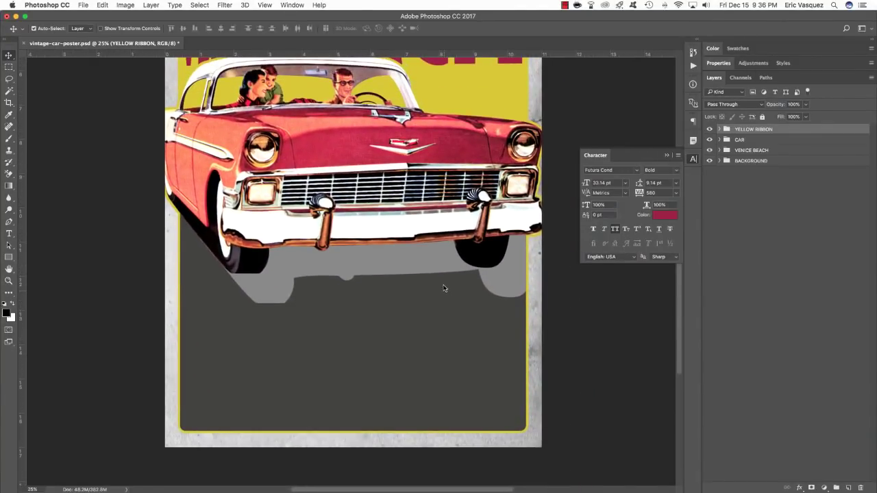
left_click(849, 488)
key("t")
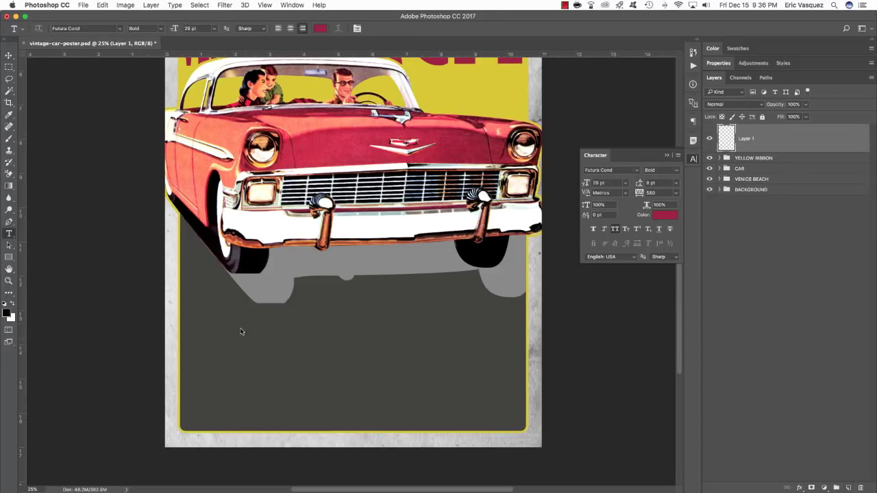
left_click(212, 330)
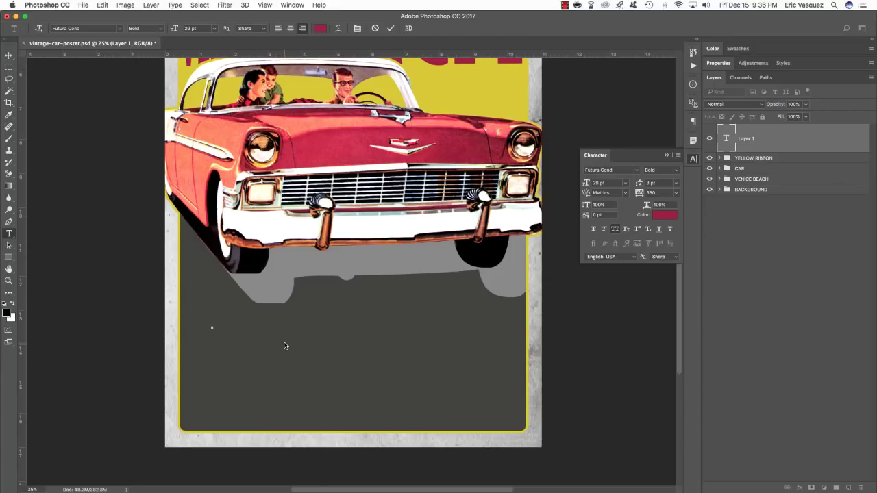
type("C")
type("ALIFORN")
type("IA")
Step: Set the whole CALIFORNIA text to the Medium font style with color #DCDAD6
key("ctrl+a")
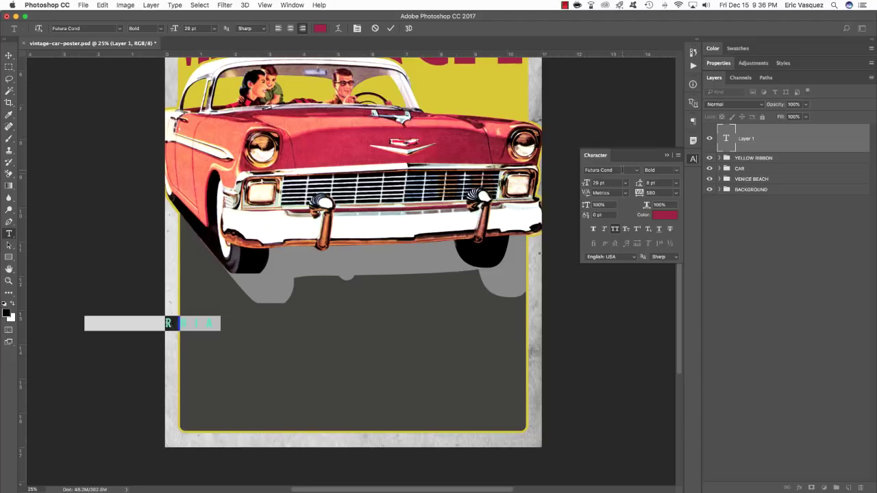
left_click(677, 171)
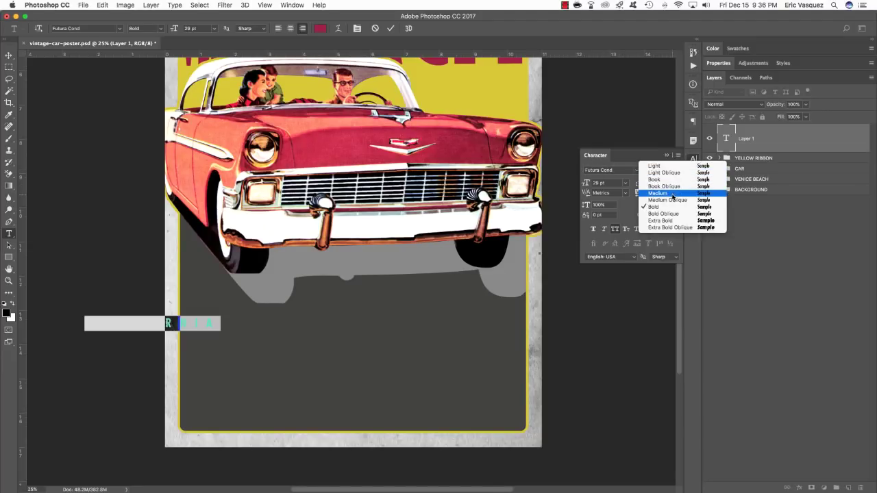
left_click(658, 193)
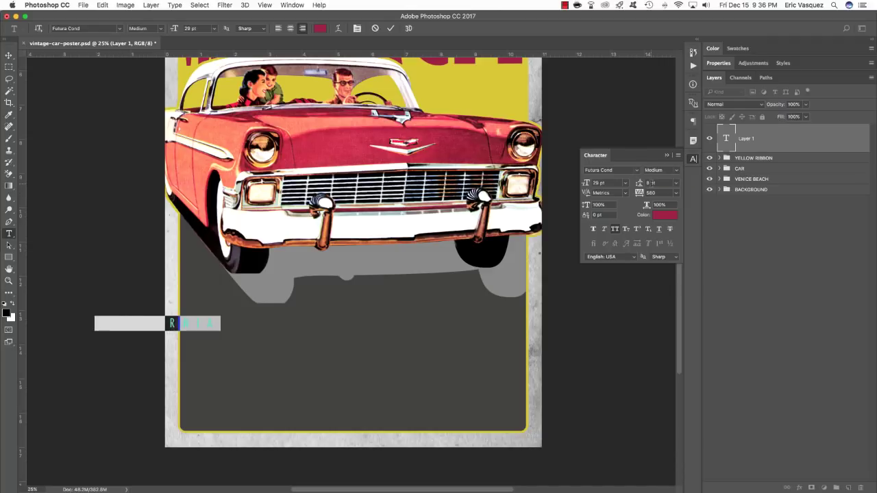
left_click(665, 215)
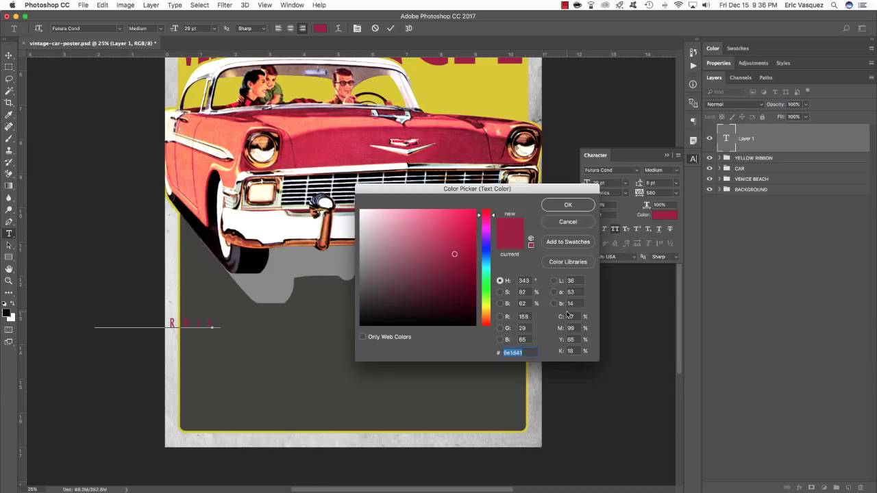
type("DCD")
type("ADE")
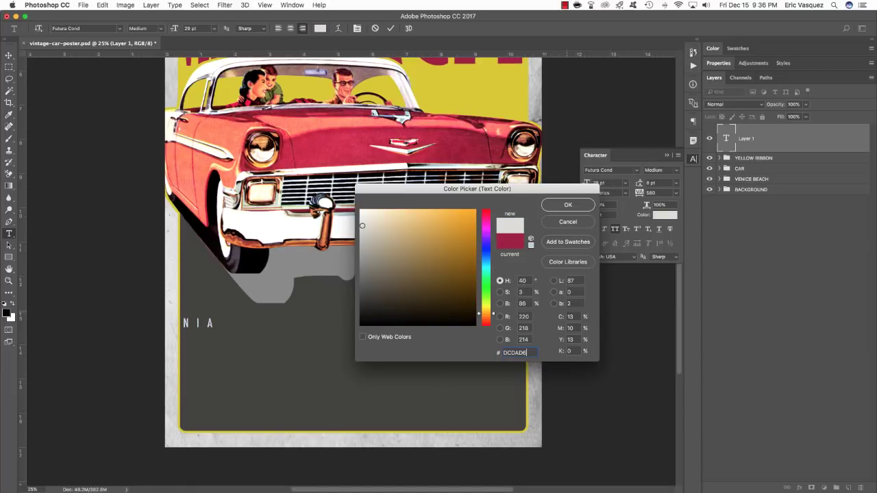
key("Return")
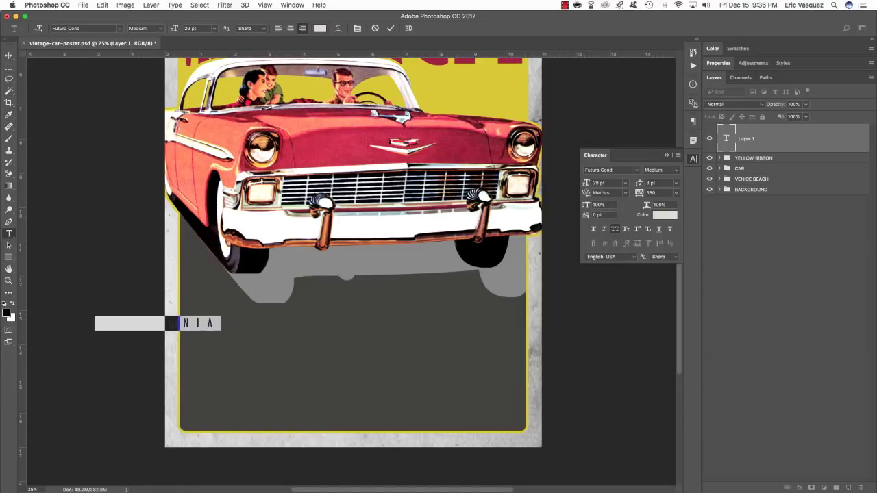
Step: Set the CALIFORNIA text size to 70 pt and commit the text
left_click(600, 184)
type("70")
key("Return")
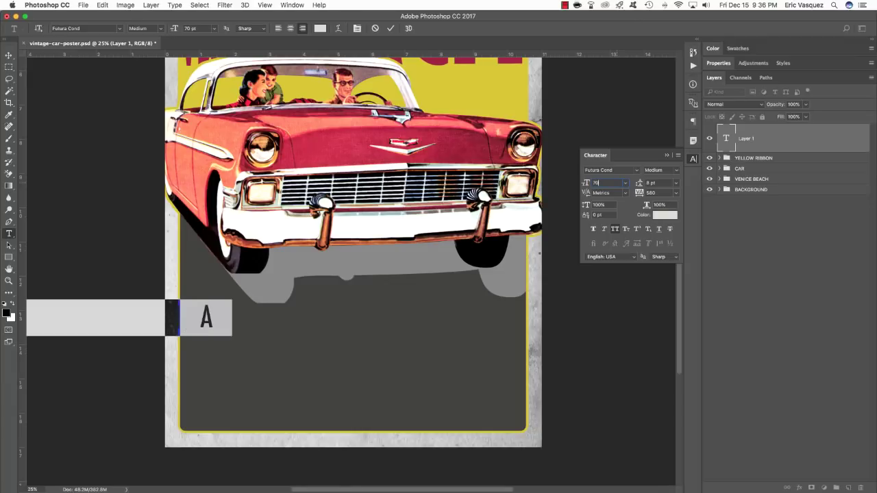
left_click(647, 193)
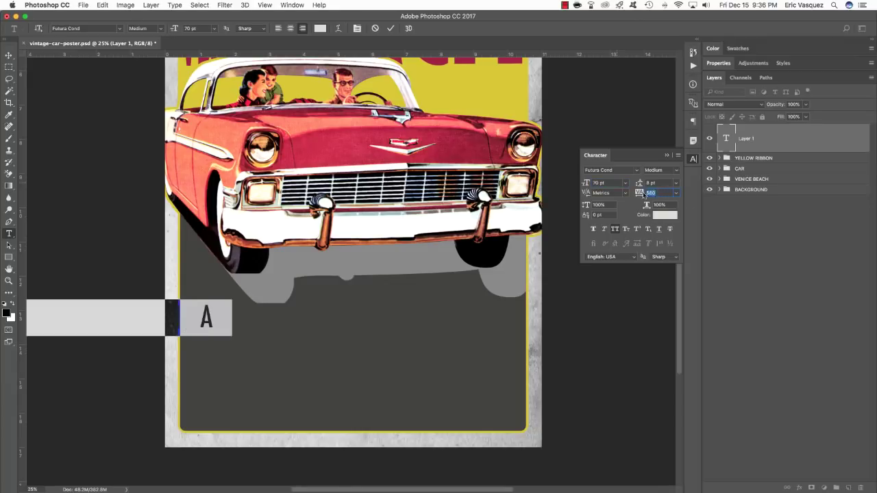
left_click(8, 56)
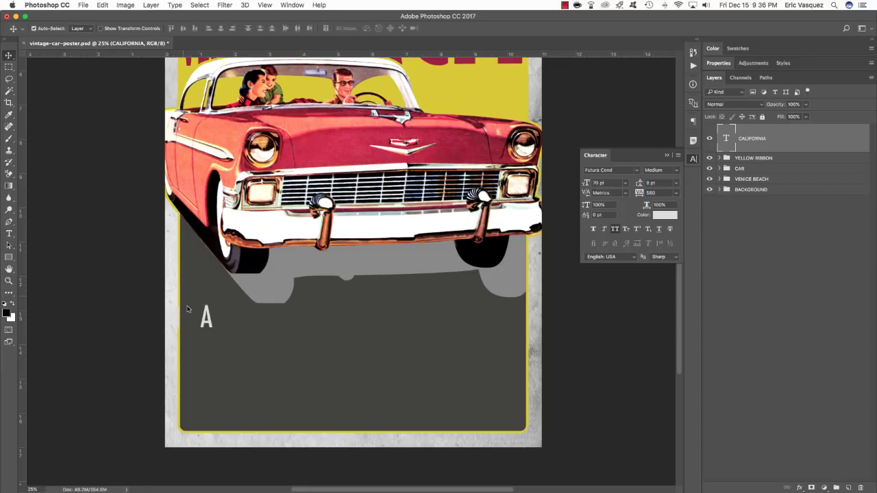
Step: Move the CALIFORNIA text into the dark panel below the car, centered between the panel's side edges
key("ctrl+t")
left_click_drag(203, 322, 473, 334)
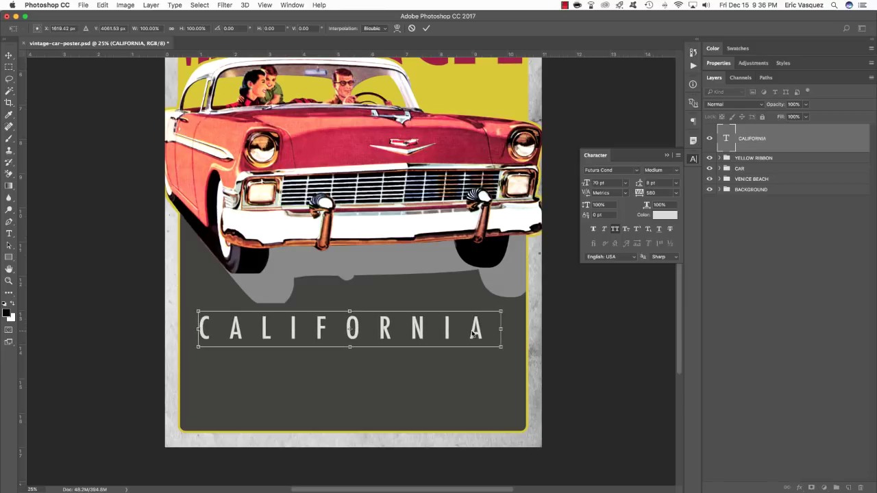
key("Return")
key("shift+Right")
key("shift+Down")
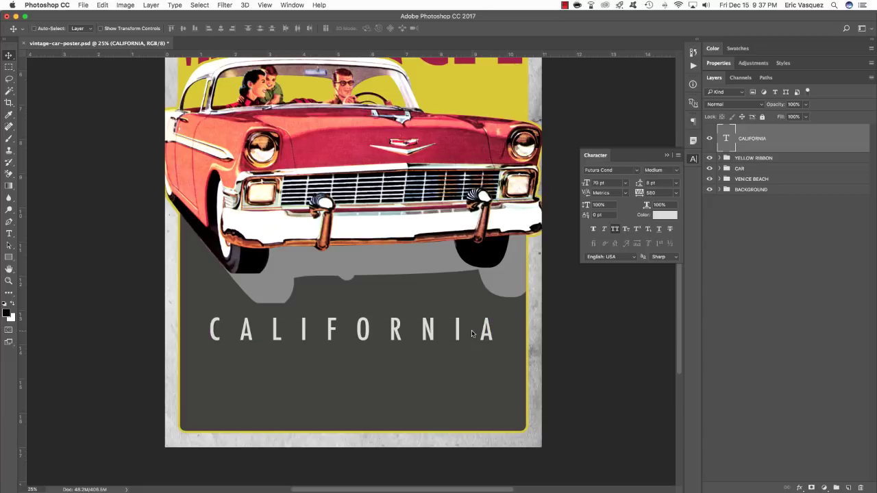
Step: Add a new layer above the CALIFORNIA text and enter the tagline "experience the most glorious beach on the coast" below it
key("ctrl+alt+shift+n")
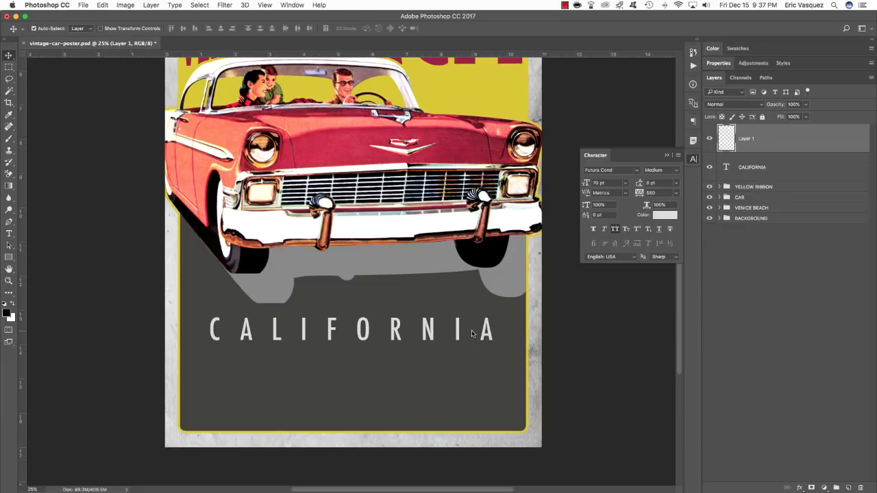
key("t")
scroll(230, 382, "left", 2)
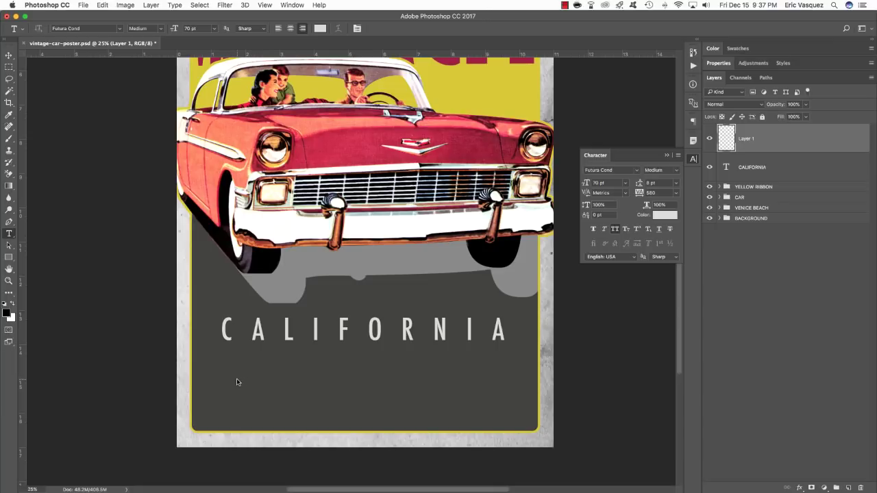
left_click(236, 379)
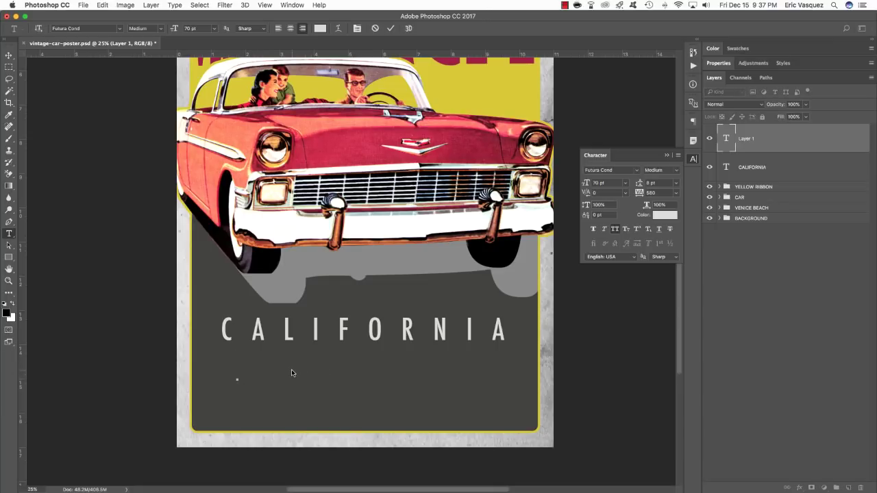
type("EXPERIENCE")
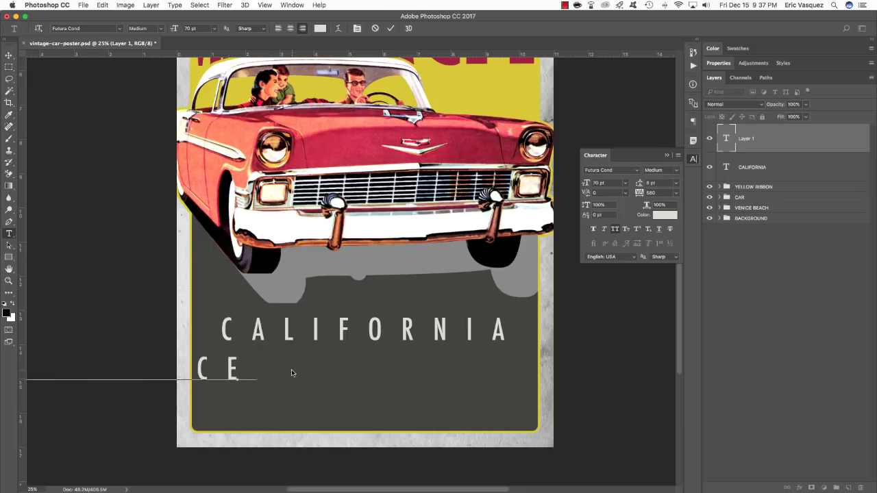
type(".")
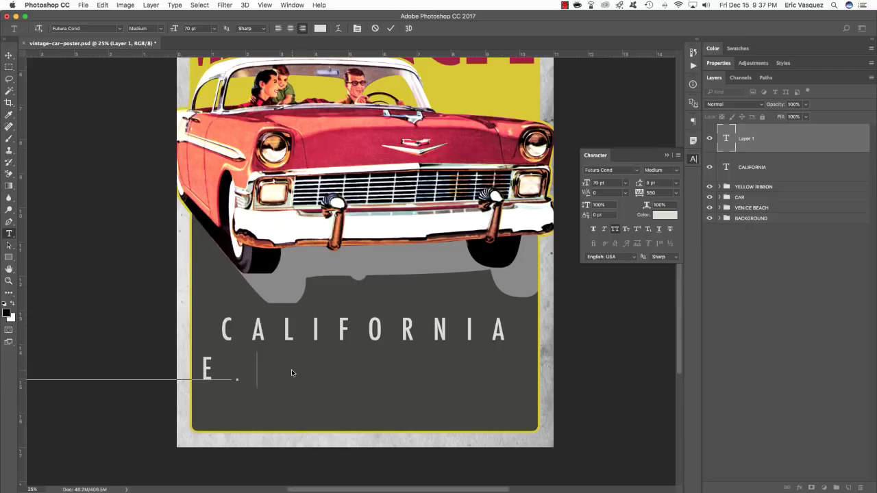
type(" THE MOST GLORIOUS C")
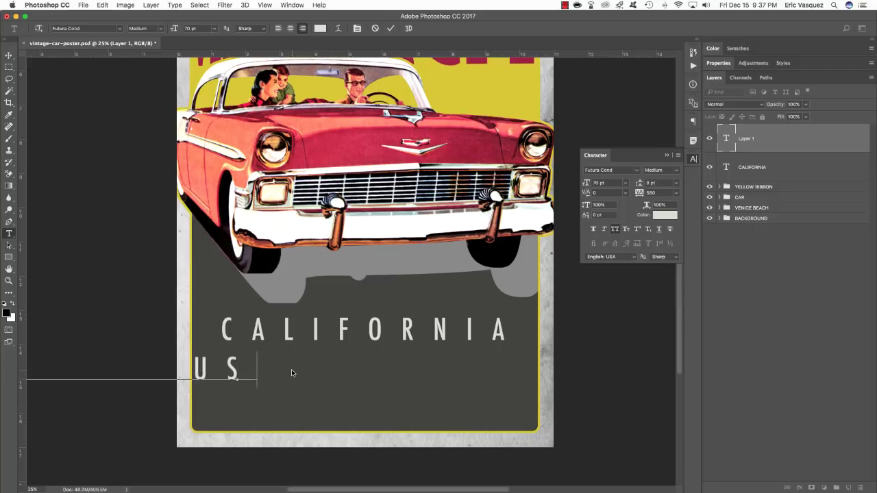
key("BackSpace")
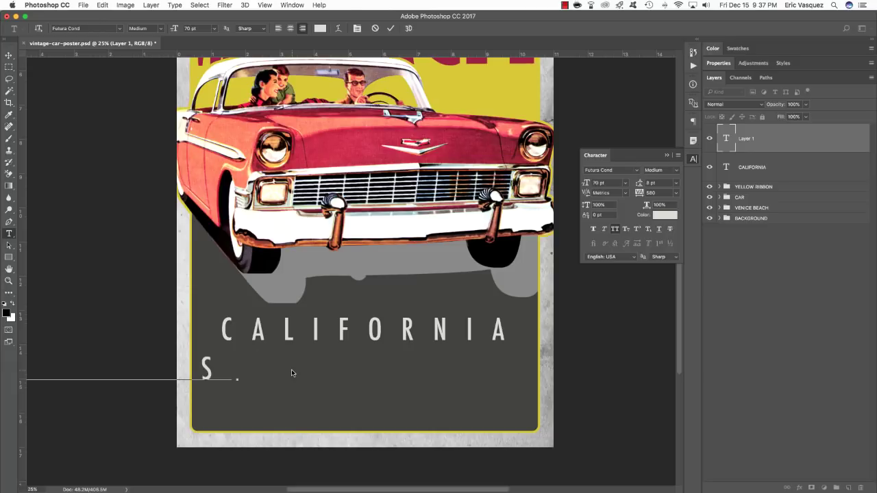
type("ON THE COAST")
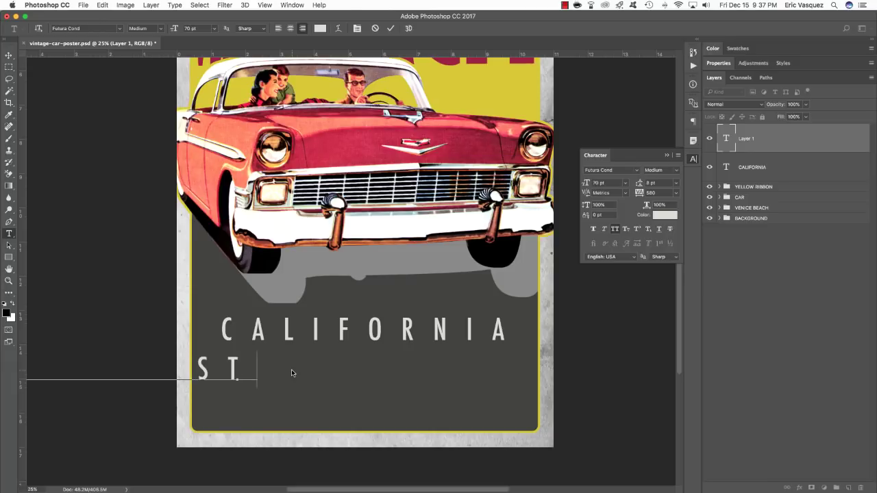
Step: Set the font of the whole tagline to SignPainter HouseScript
key("super+a")
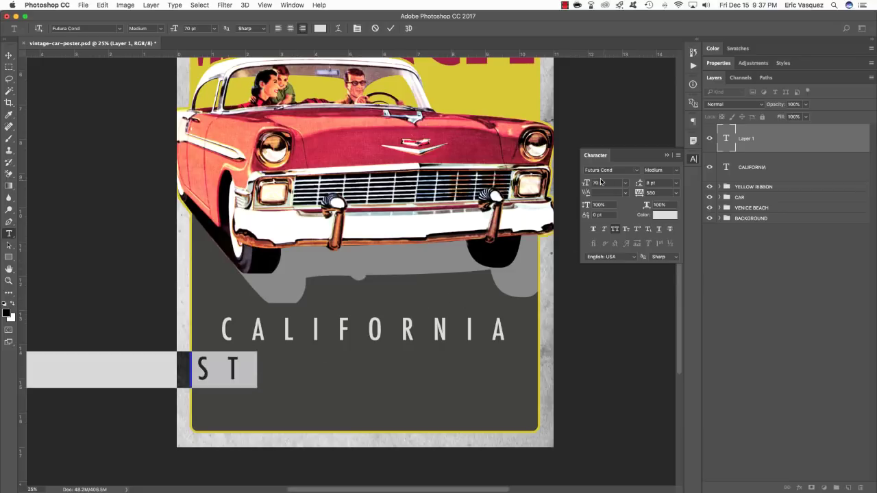
left_click(622, 170)
left_click(612, 170)
double_click(612, 170)
type("sign")
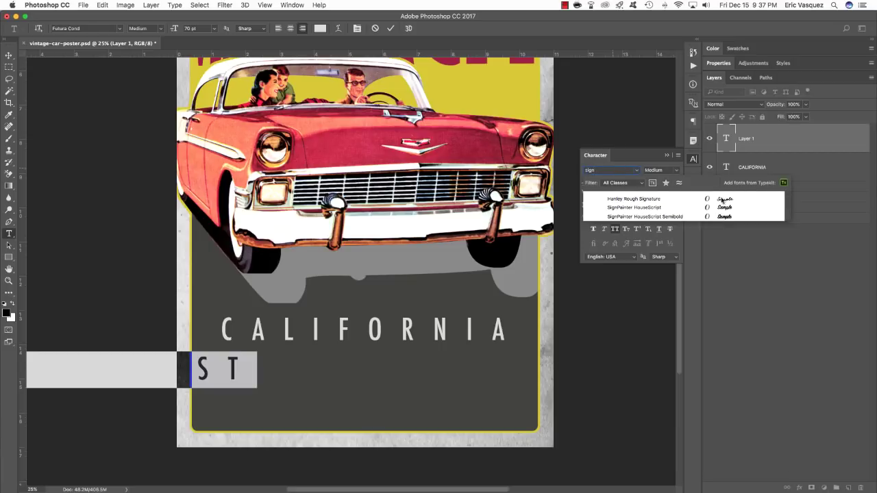
left_click(640, 208)
Step: Set the tagline's font size to 43.5 pt
left_click(605, 183)
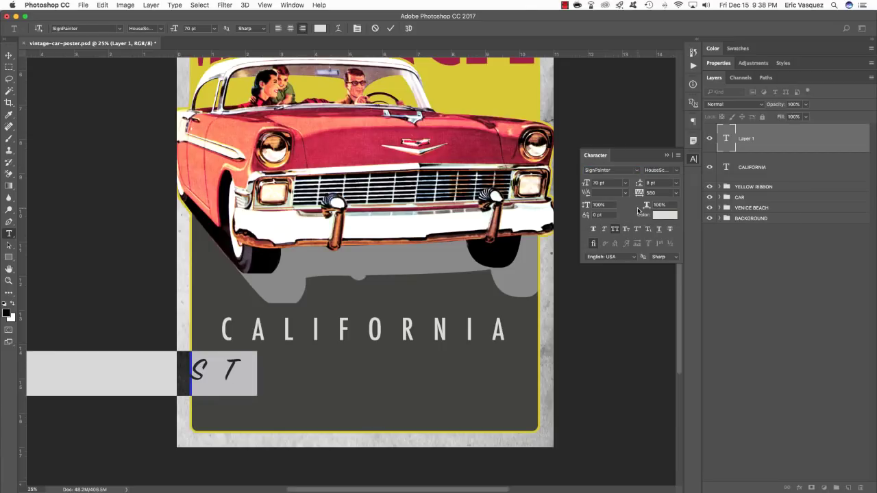
type("43")
key("Return")
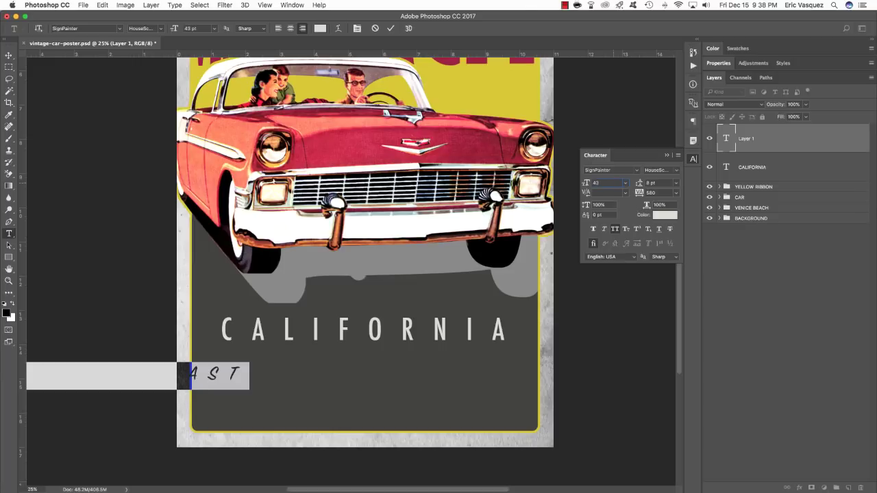
type(".5")
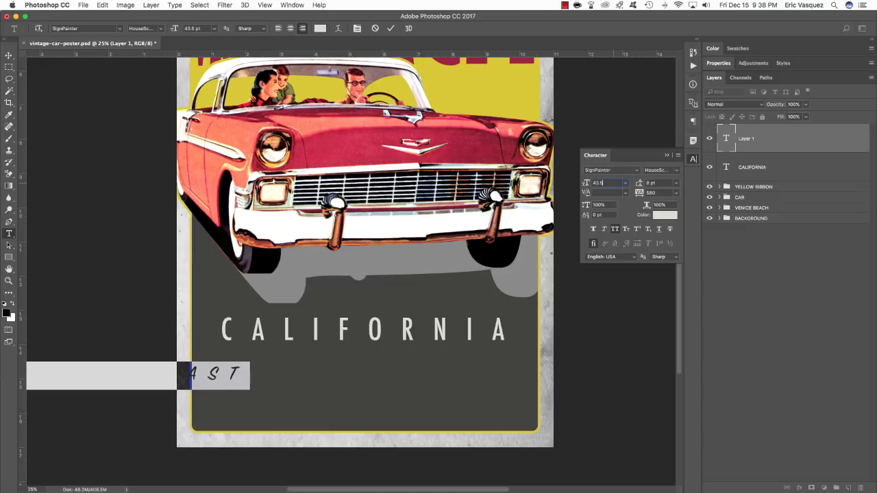
Step: Set the tagline's tracking to 20, turn off All Caps and commit the text
key("Tab")
key("Tab")
key("Tab")
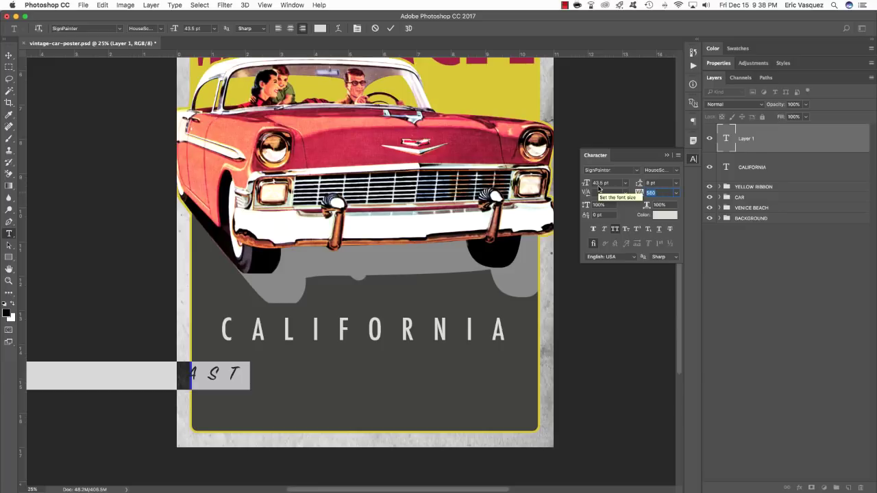
type("20")
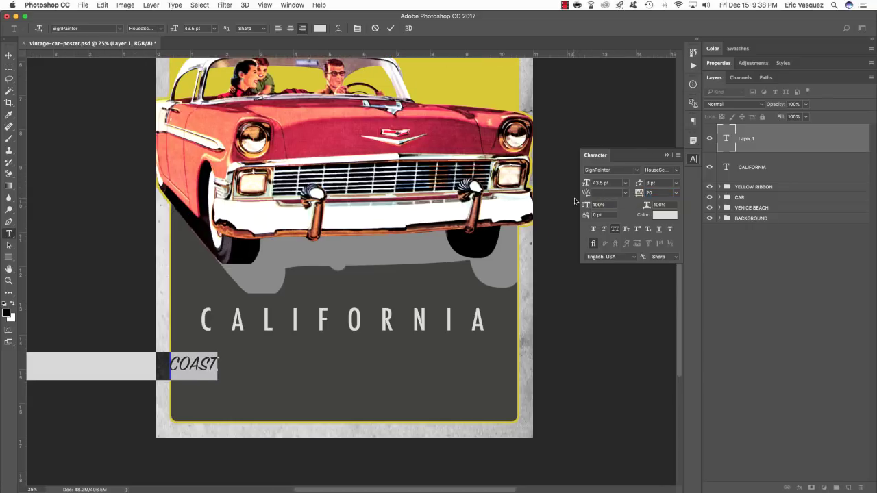
left_click(615, 230)
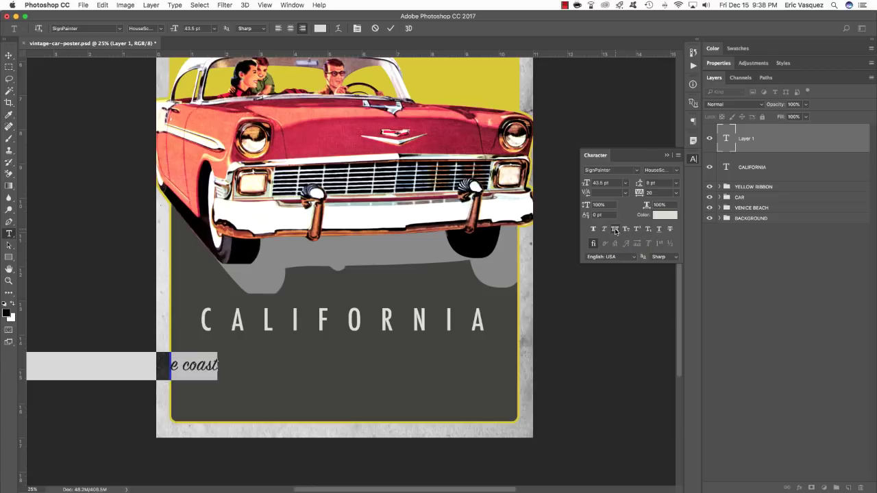
left_click(9, 56)
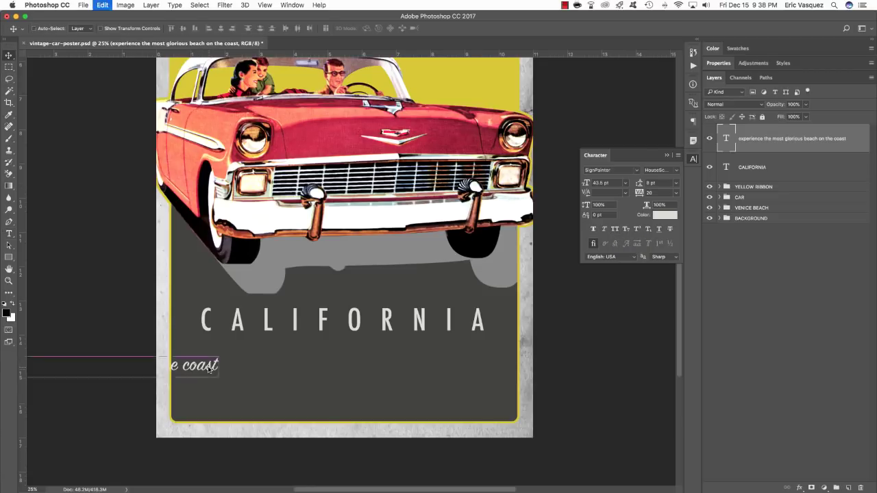
Step: Move the tagline into the dark panel directly beneath the CALIFORNIA text
key("super+t")
left_click_drag(210, 368, 481, 352)
key("Return")
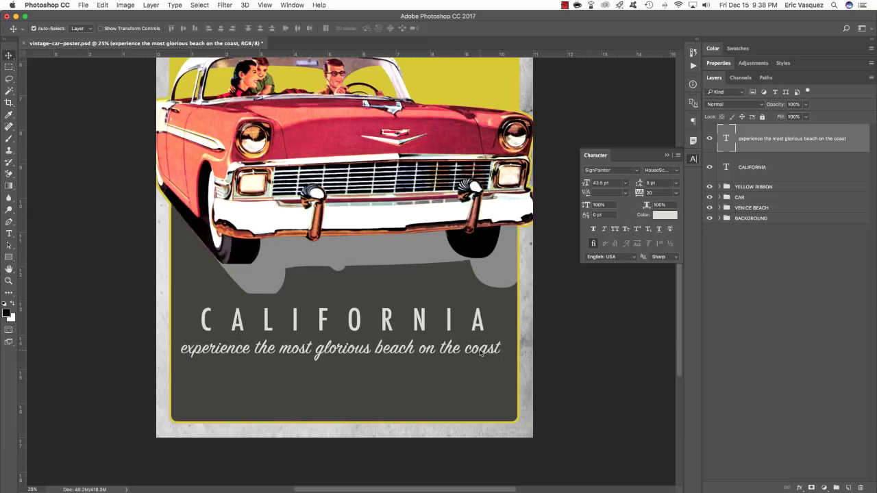
Step: Scale the tagline proportionally to about 89% so its width matches the CALIFORNIA text above
scroll(405, 349, "left", 2)
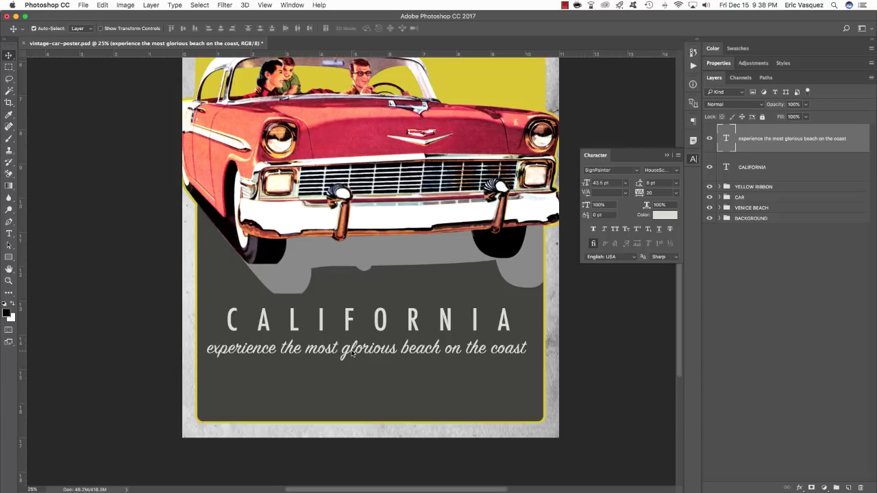
key("super+t")
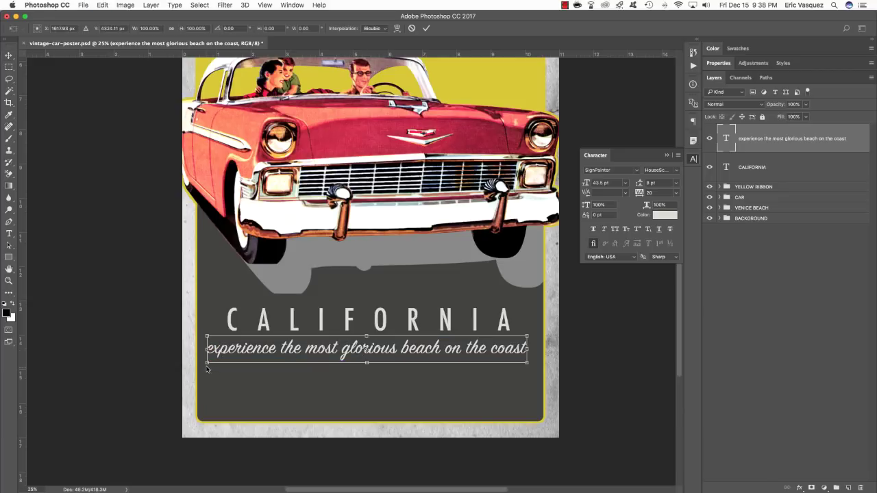
left_click_drag(207, 365, 225, 361)
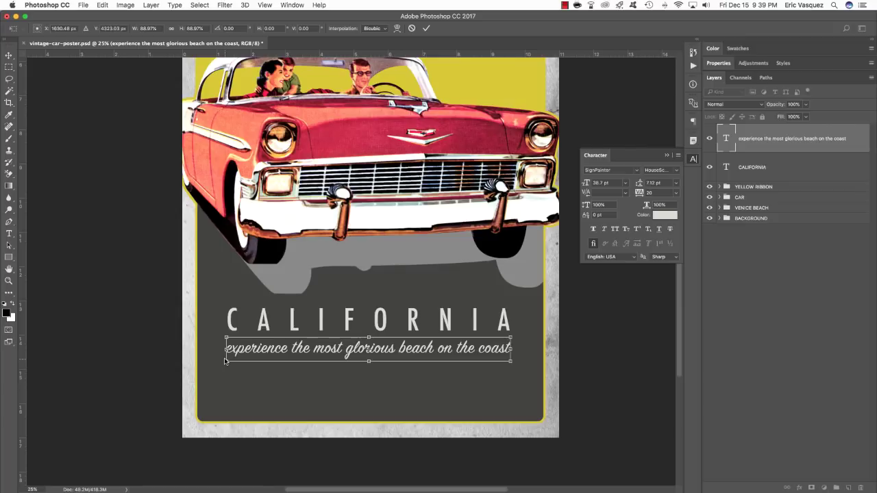
key("Return")
Step: Nudge the tagline slightly upward, closer to the CALIFORNIA text
key("Up")
key("Up")
key("Up")
key("Up")
key("Up")
key("Up")
key("Up")
key("Up")
key("Up")
key("Up")
key("Up")
key("Up")
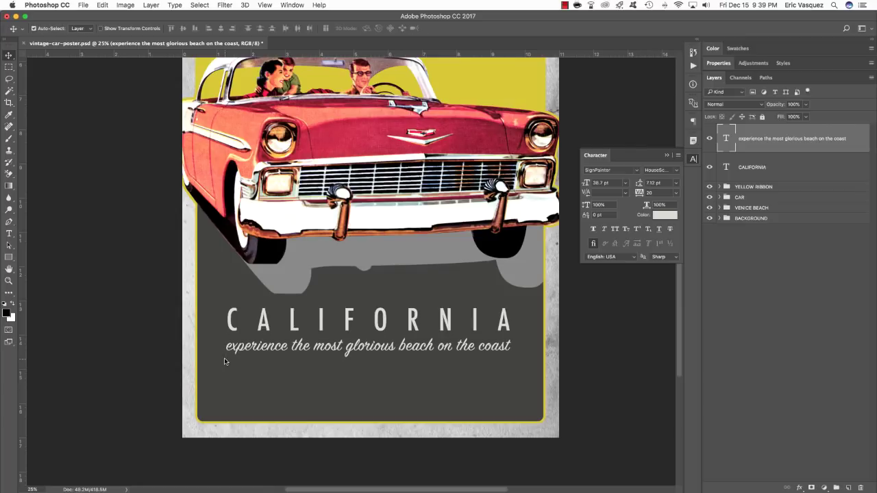
Step: Recolor the whole tagline yellow #D9CA23, sampled from the poster's yellow background, and commit the text
key("t")
left_click(307, 350)
key("ctrl+a")
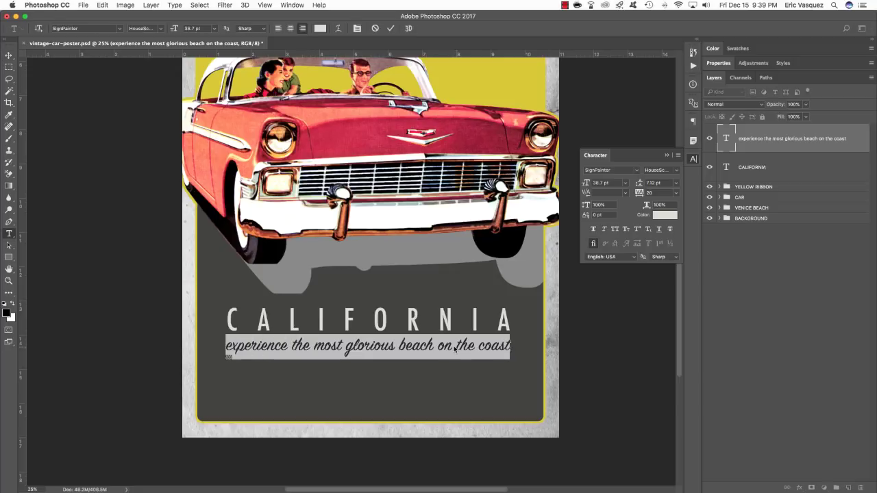
left_click(658, 216)
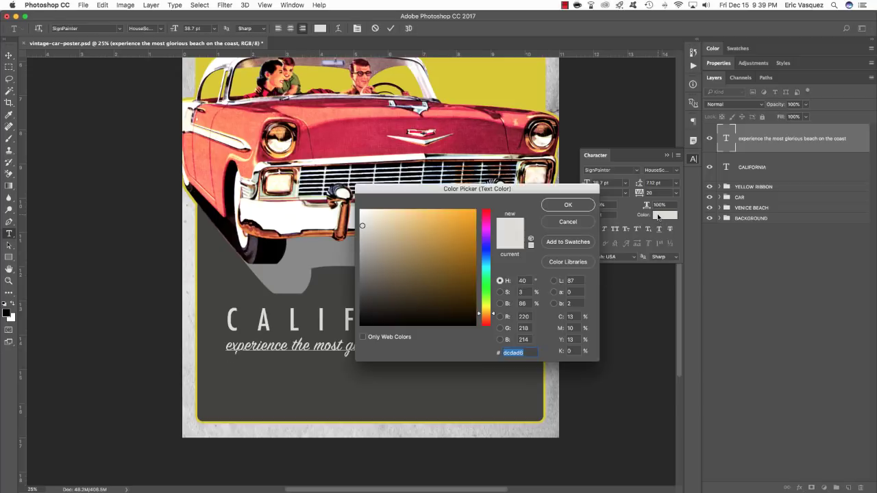
left_click(494, 81)
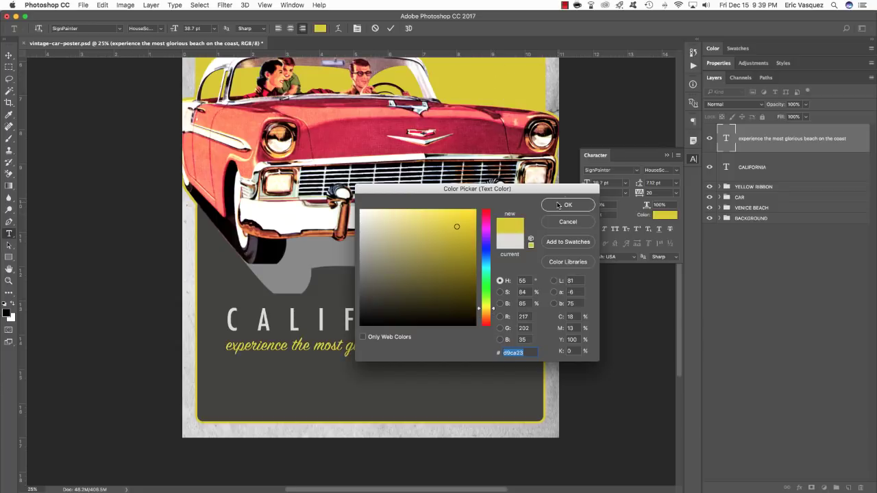
left_click(560, 206)
left_click(9, 55)
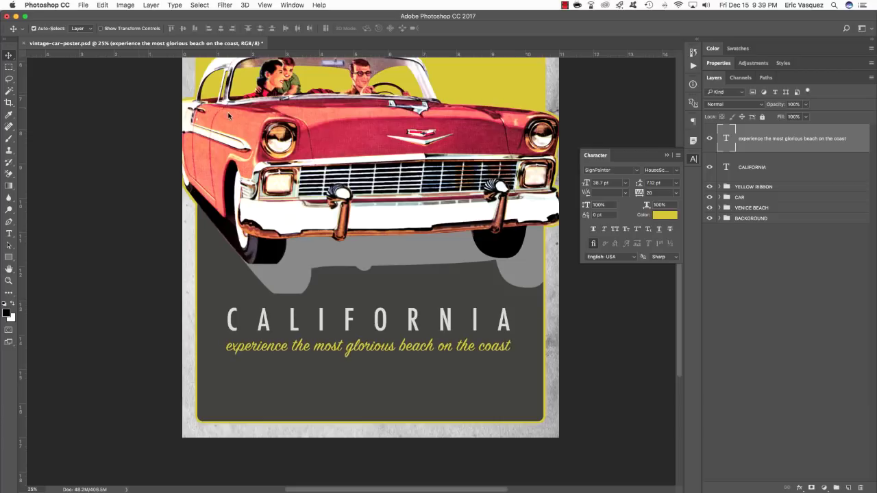
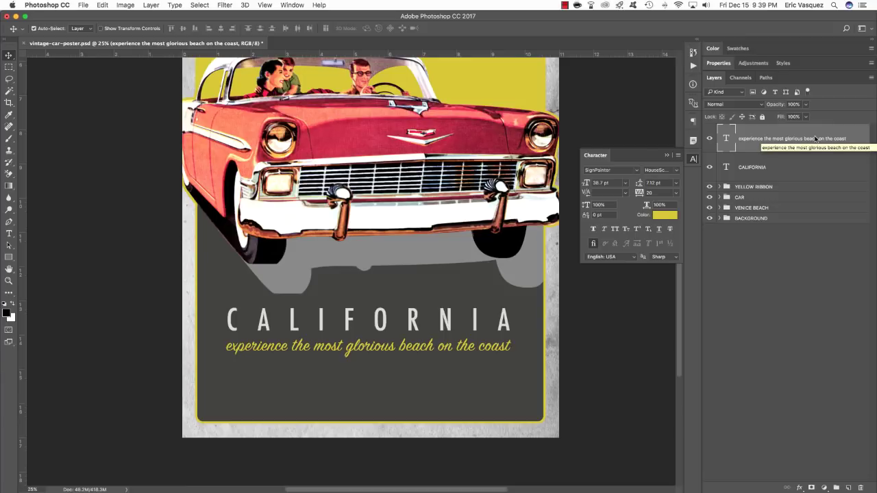
Step: Place the tagline layer below the CALIFORNIA text layer and group the two layers under the name CALIFORNIA
key("super+bracketleft")
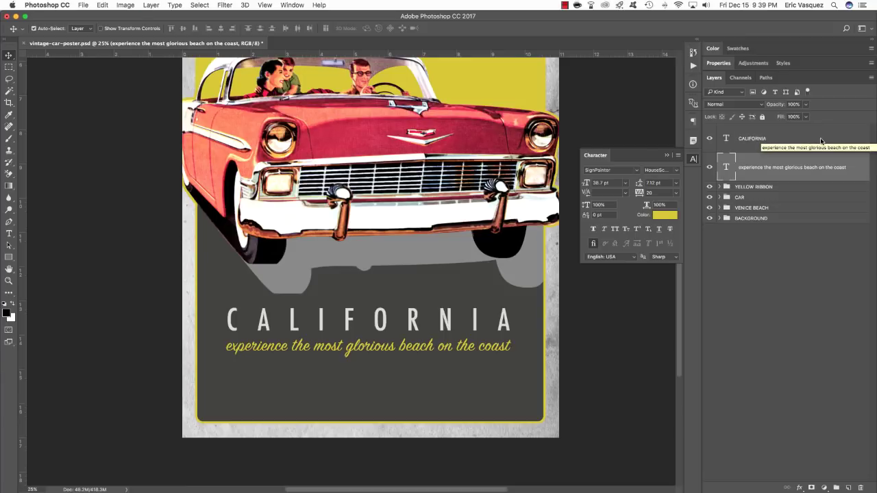
left_click(825, 140, "shift")
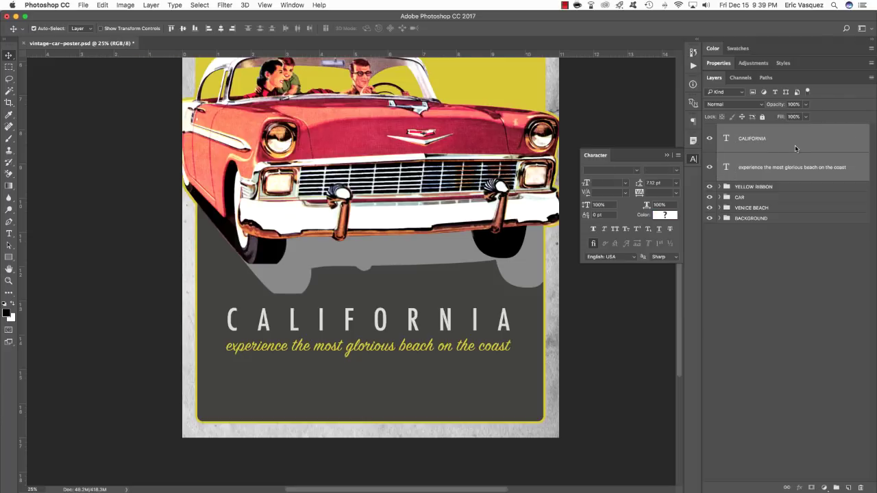
key("super+g")
double_click(743, 129)
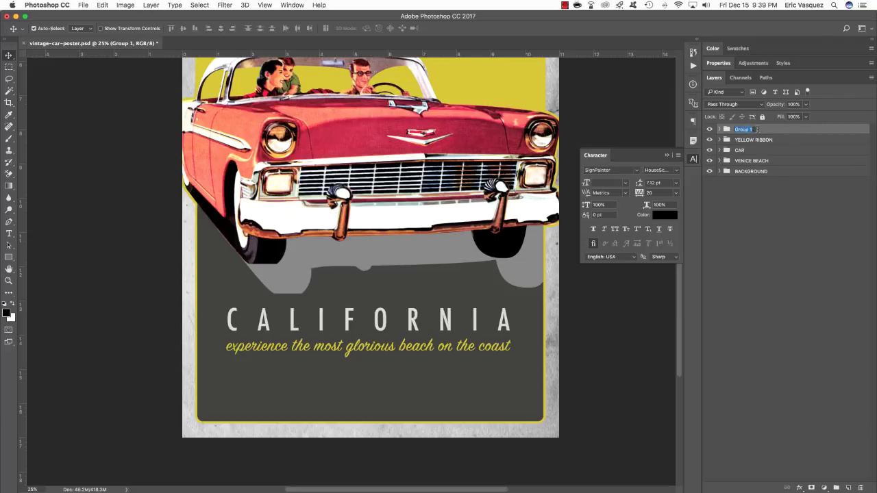
type("CALIFORNIA")
key("Return")
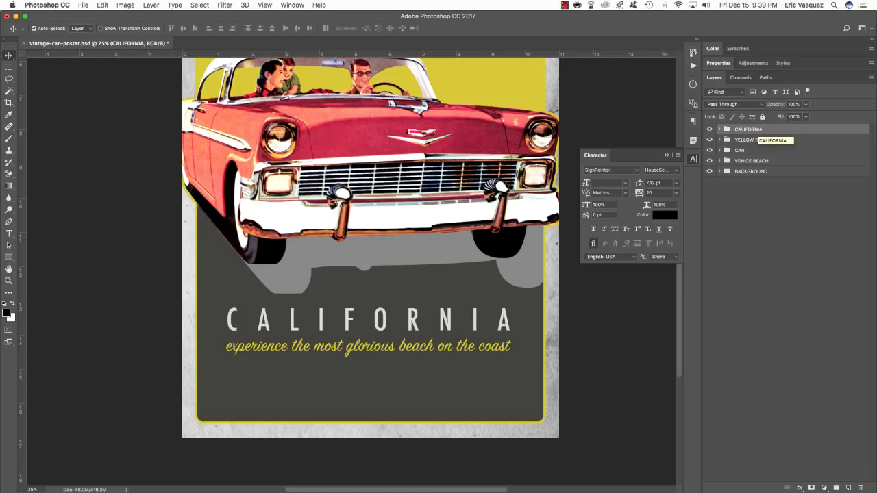
Step: Switch to Finder, locate Java_Heritages_Badge_CC.eps in freebies > Heybing Supply Co., and open it in Illustrator
key("super+Tab")
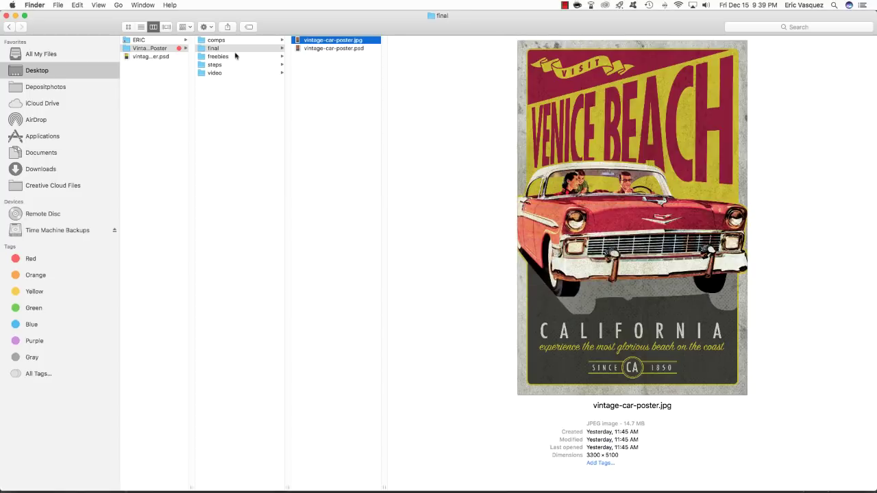
left_click(229, 56)
left_click(321, 49)
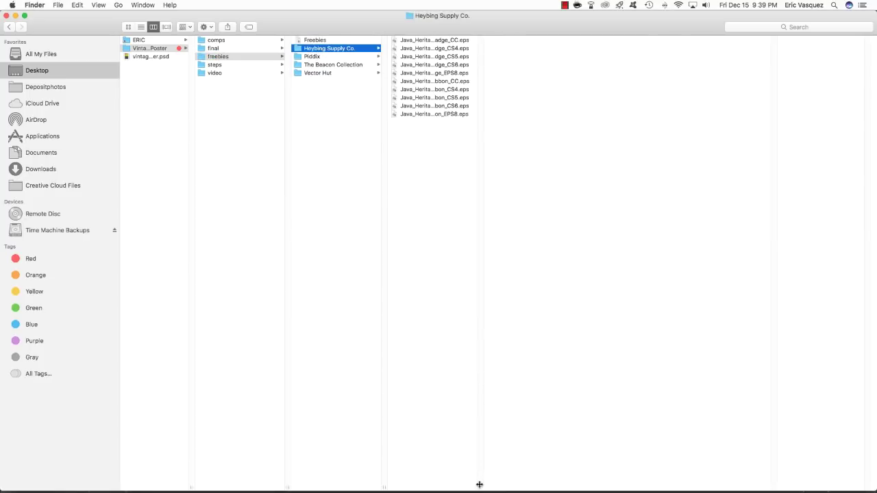
left_click_drag(480, 486, 620, 444)
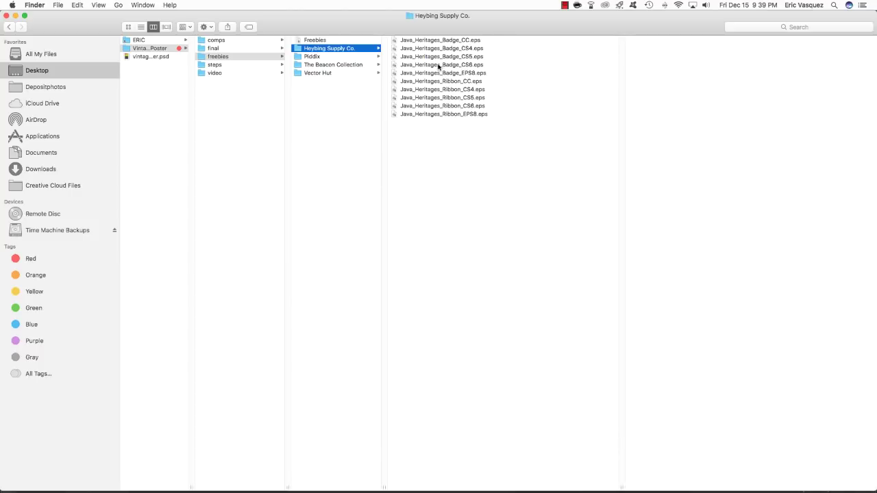
left_click(421, 41)
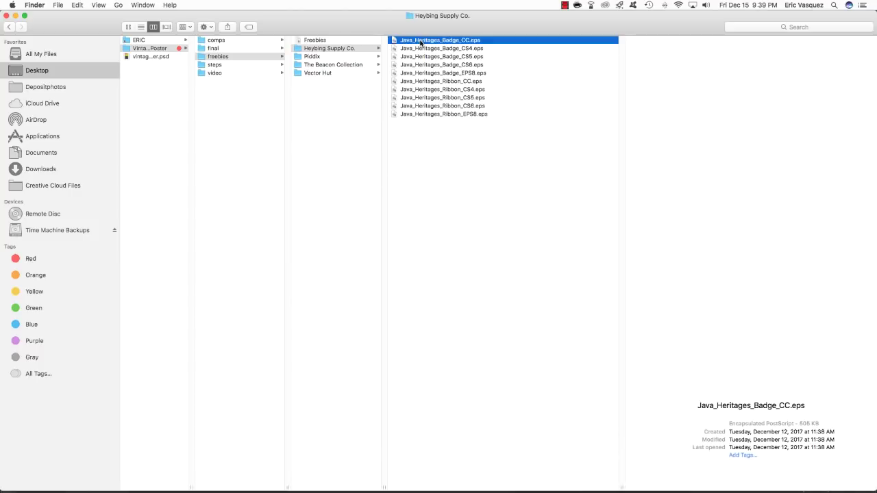
left_click(423, 41)
key("super+alt+a")
left_click_drag(451, 41, 398, 473)
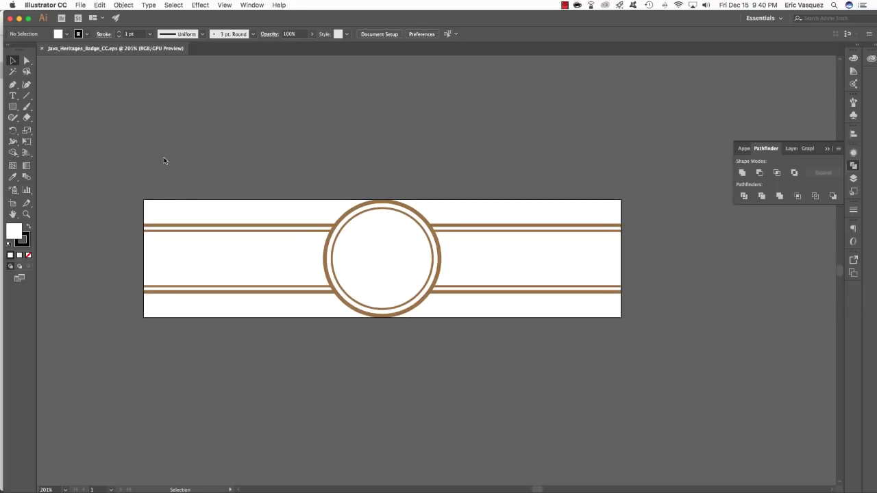
Step: Copy the entire badge artwork and close its Illustrator document
key("super+a")
key("a")
key("v")
key("a")
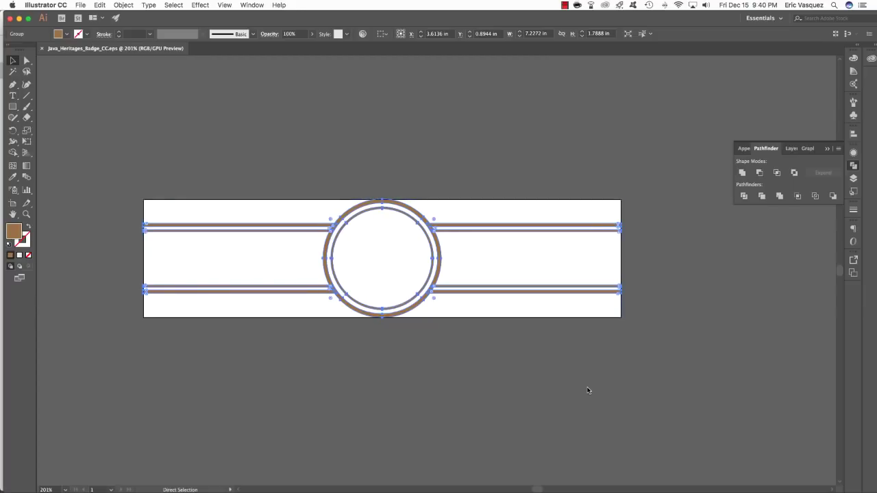
key("v")
key("a")
key("super+w")
Step: Return to Photoshop and paste the badge as a Smart Object centered below the tagline, scaled proportionally to about 61%
key("super+Tab")
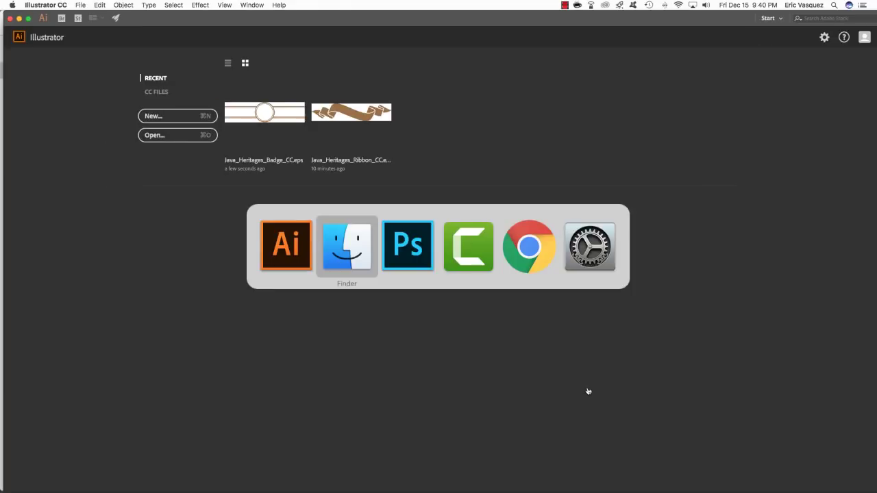
key("super+Tab")
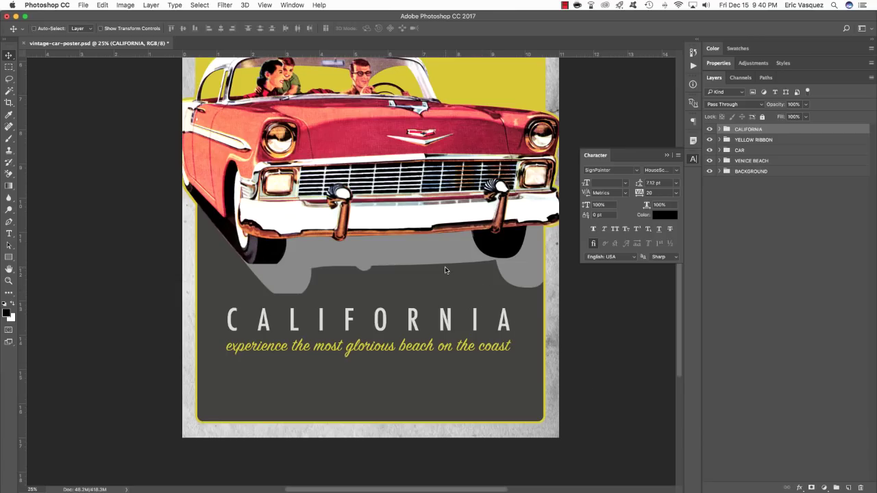
key("super+v")
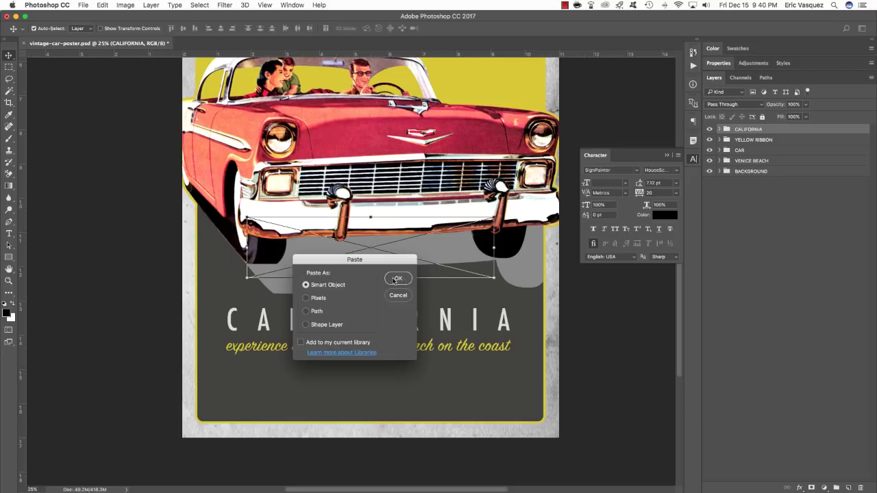
left_click(400, 279)
left_click_drag(421, 248, 421, 384)
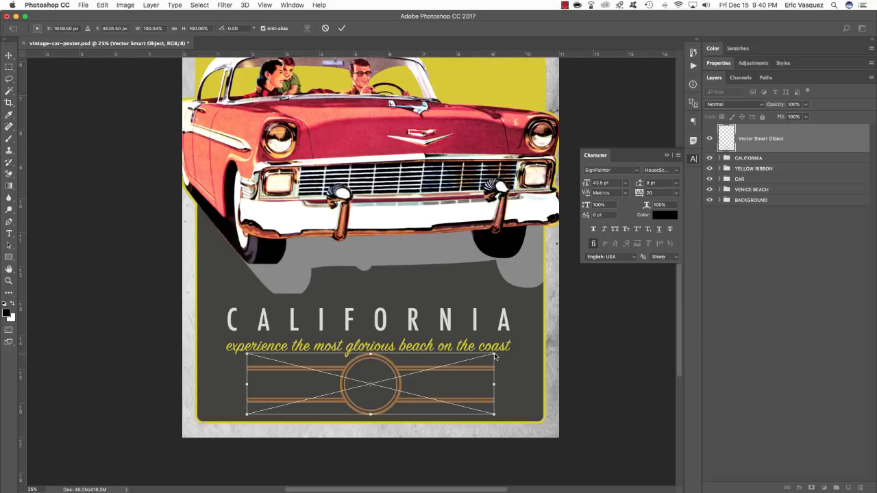
left_click_drag(496, 356, 446, 365)
scroll(446, 365, "up", 3)
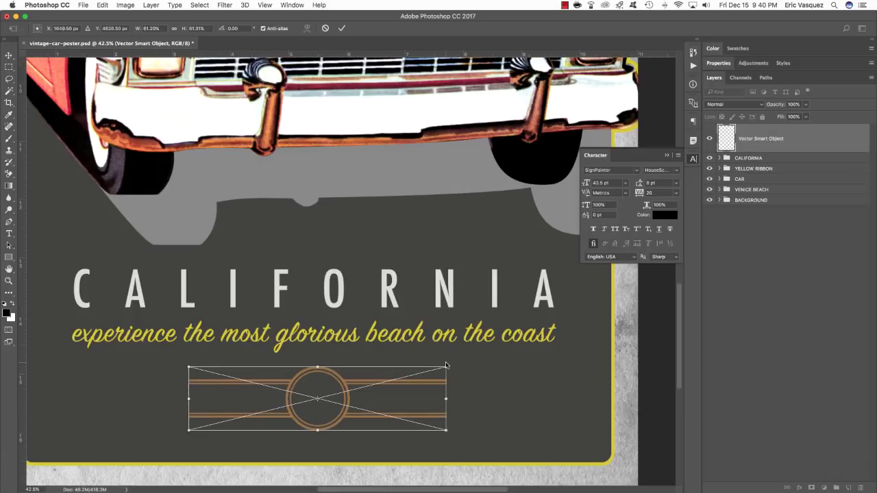
key("Return")
scroll(413, 370, "left", 3)
scroll(414, 370, "down", 1)
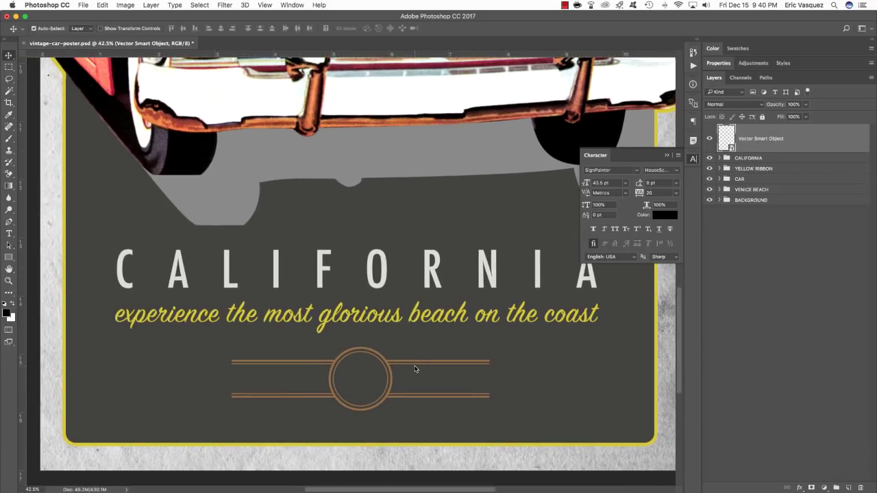
Step: Rename the pasted badge's layer as Java_Heritages_Badge_CC.eps
double_click(747, 138)
type("Java_Heritages_Badge_CC.eps")
key("Return")
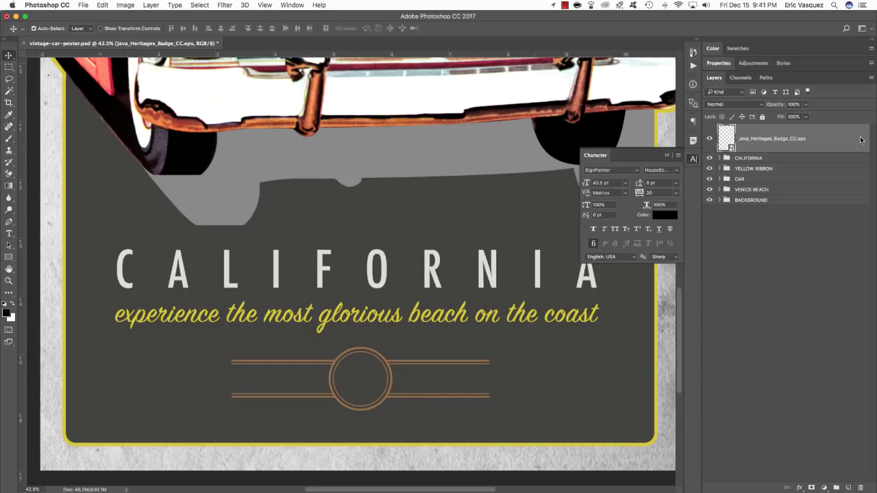
Step: Apply a yellow #D9CA23 Color Overlay at 100% opacity to the badge layer and collapse its effects list
double_click(861, 139)
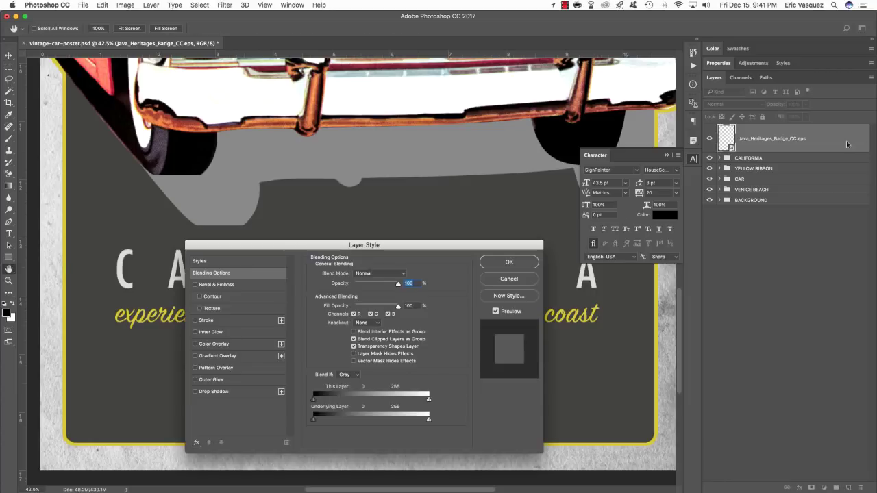
left_click(213, 345)
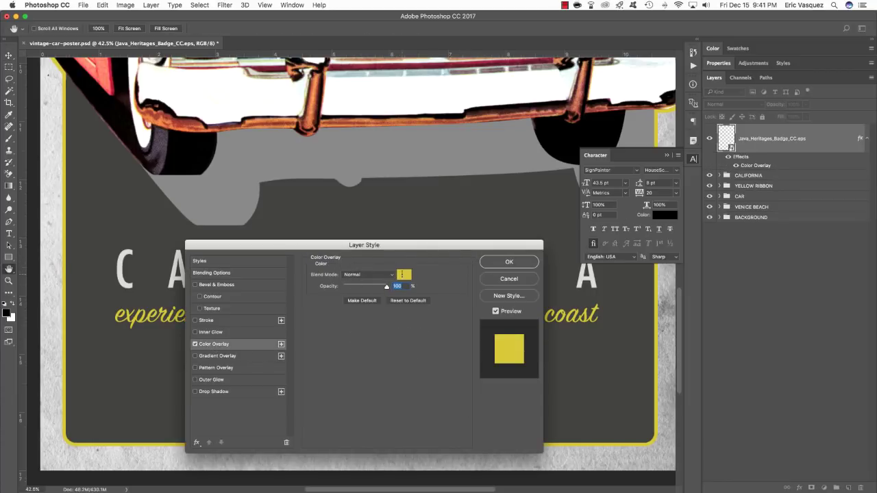
left_click(404, 275)
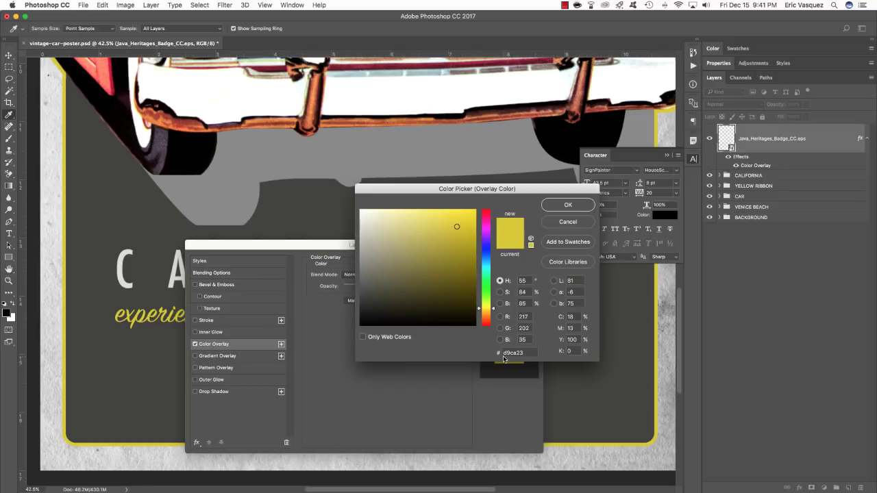
left_click(567, 206)
left_click(526, 262)
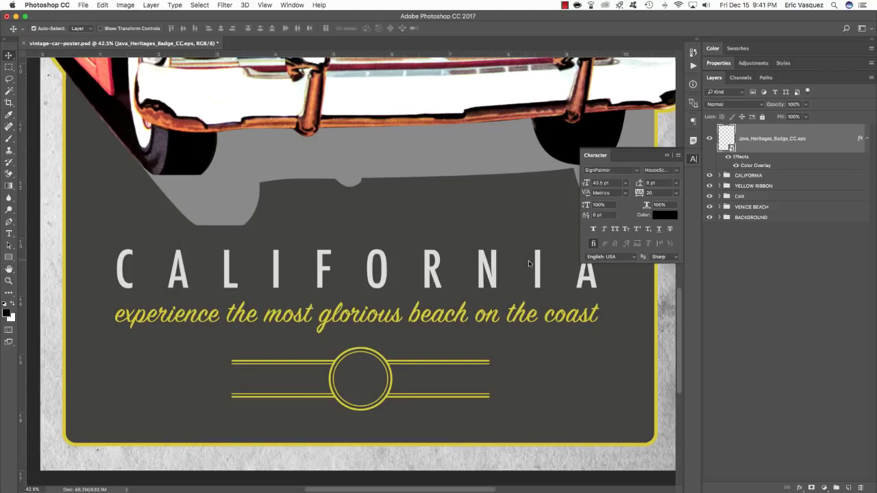
left_click(867, 139)
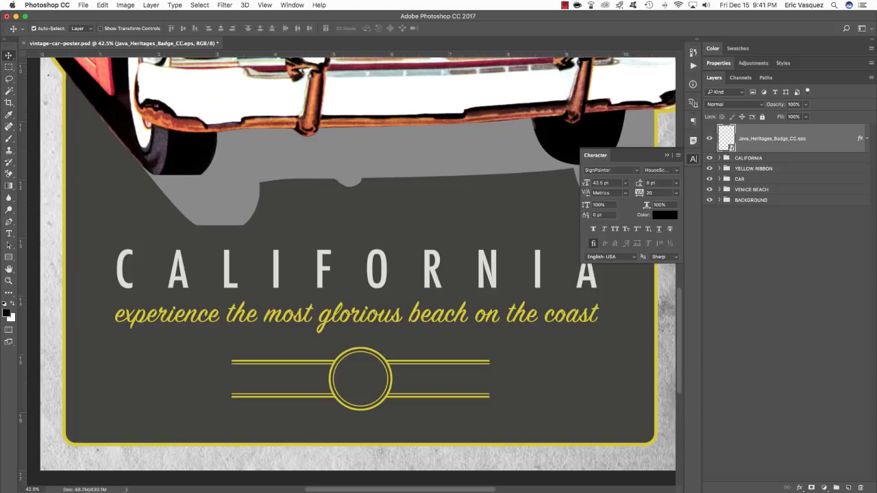
Step: Align the badge's horizontal center with the CALIFORNIA and tagline text layers, leaving only the badge layer selected
left_click(719, 159)
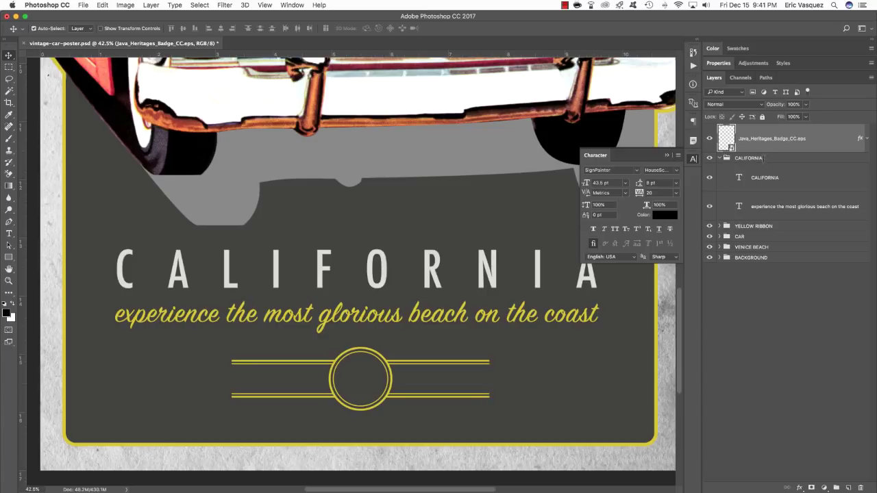
left_click(766, 177, "super")
left_click(766, 206, "super")
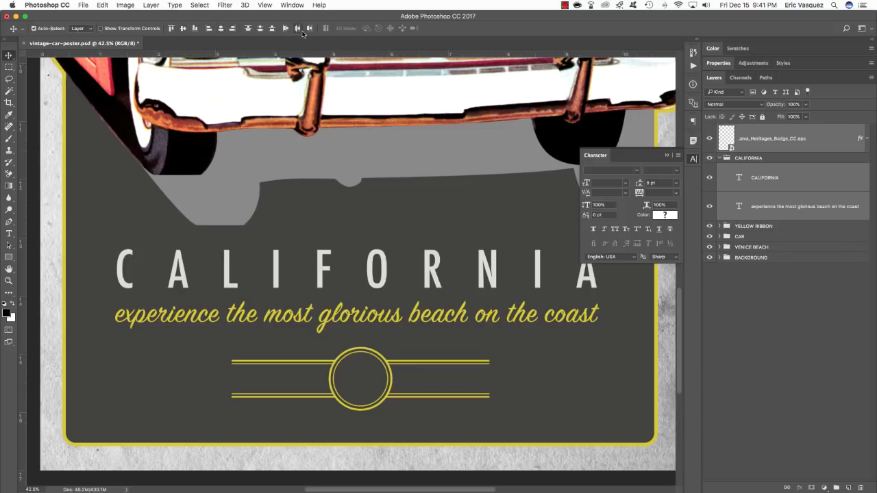
left_click(221, 29)
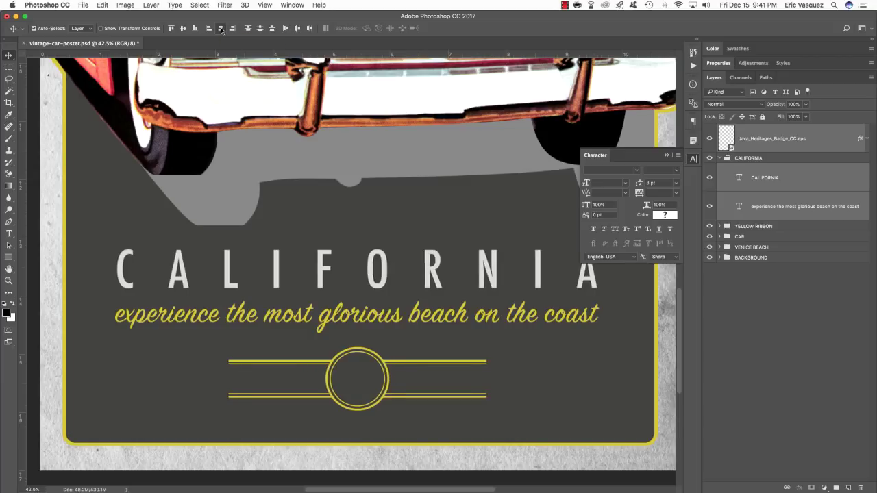
left_click(719, 159)
left_click(788, 141)
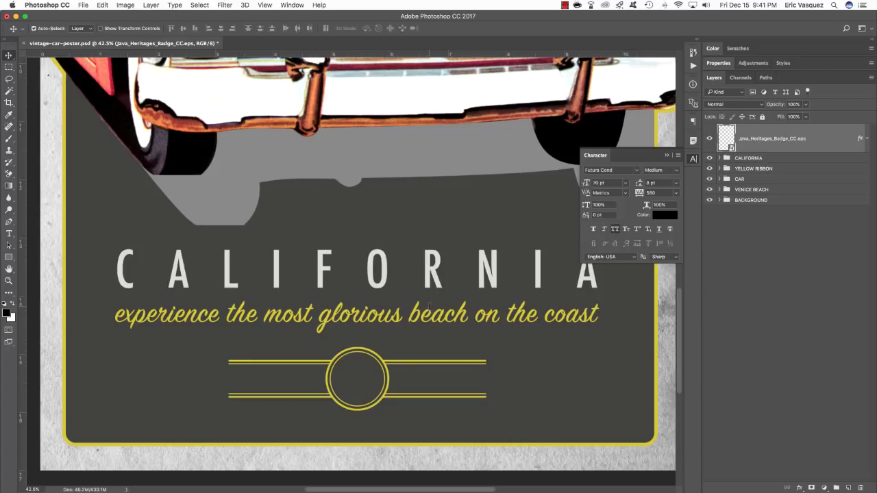
Step: Create a new layer above the badge and add the text CA over the badge's circle
left_click(849, 487)
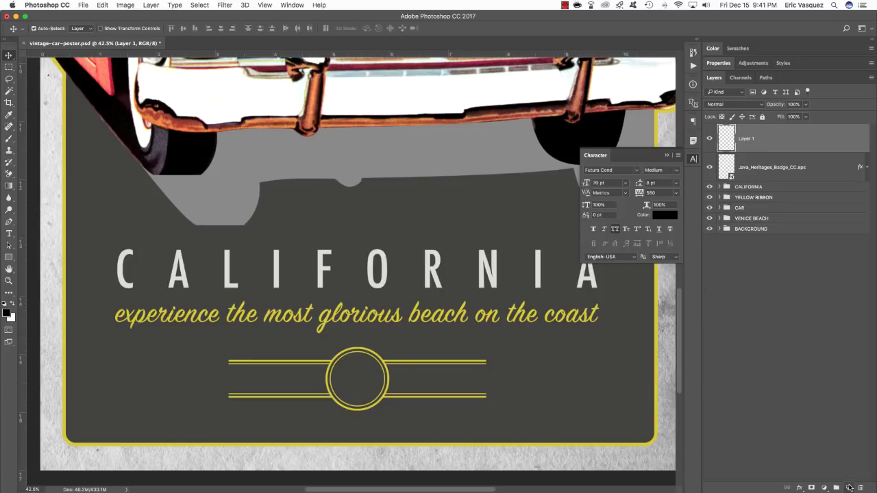
key("t")
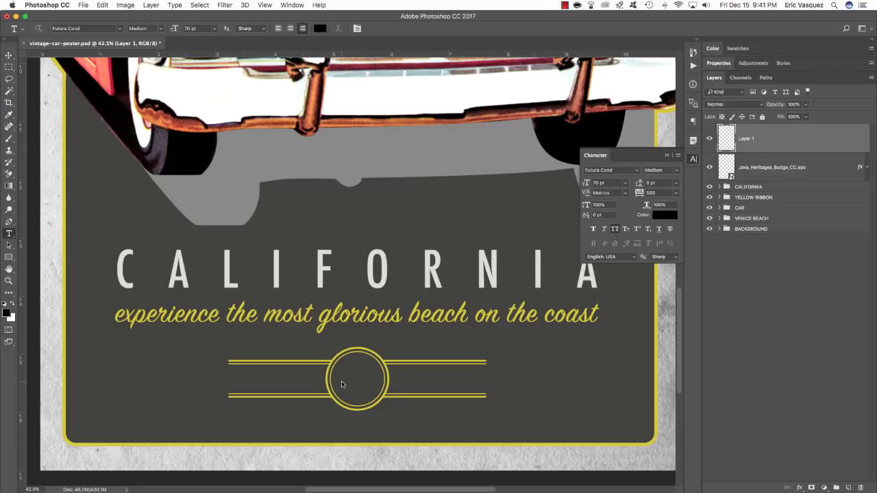
left_click(342, 383)
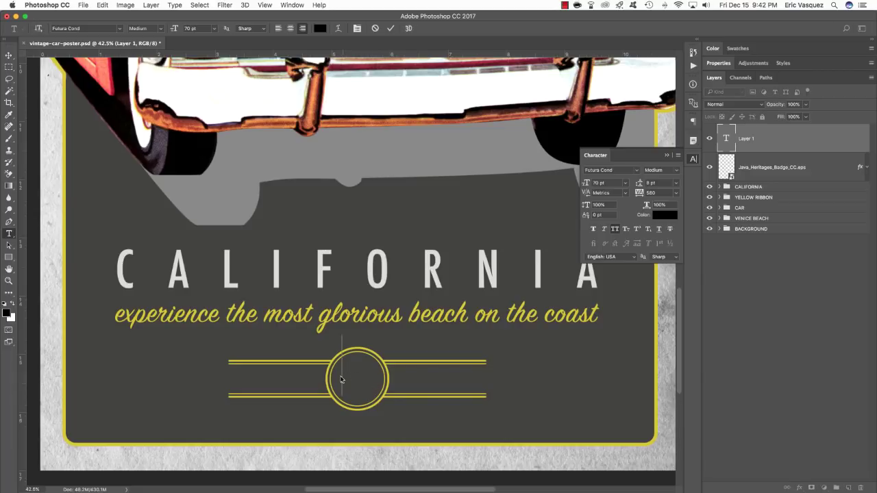
type("CA")
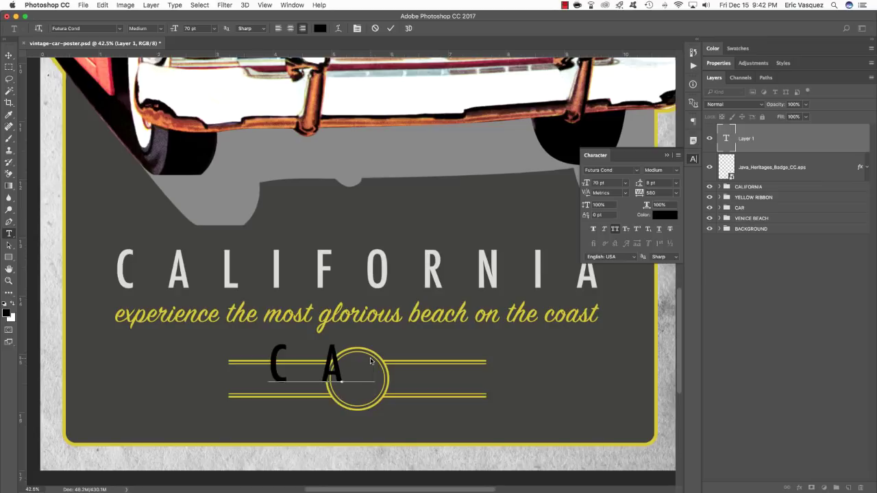
Step: Recolor all of the CA text to light gray #DCDAD6
key("super+a")
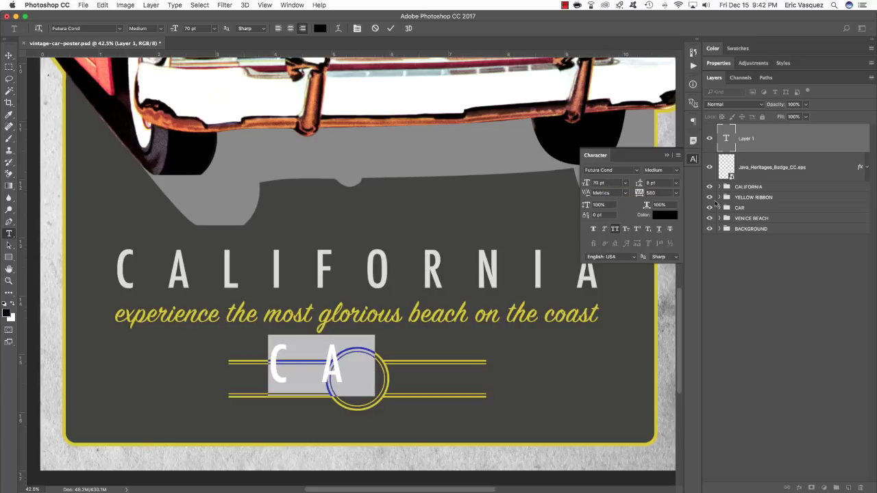
left_click(664, 216)
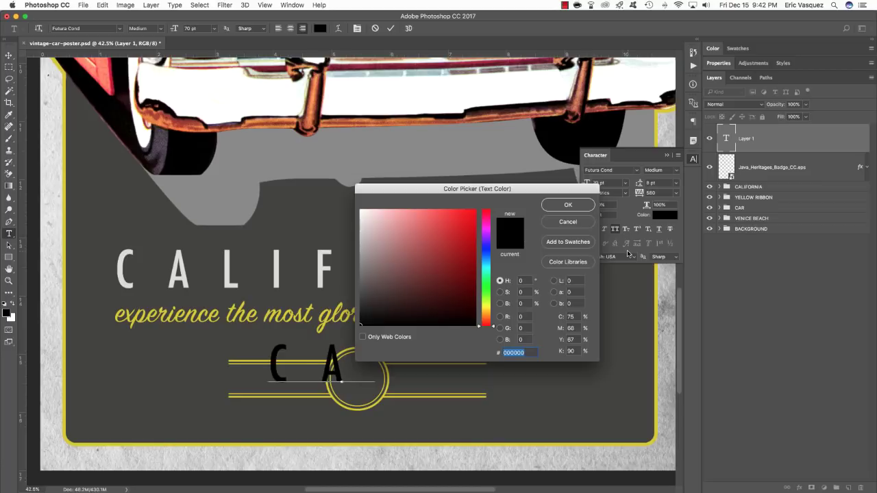
type("DCDAD6")
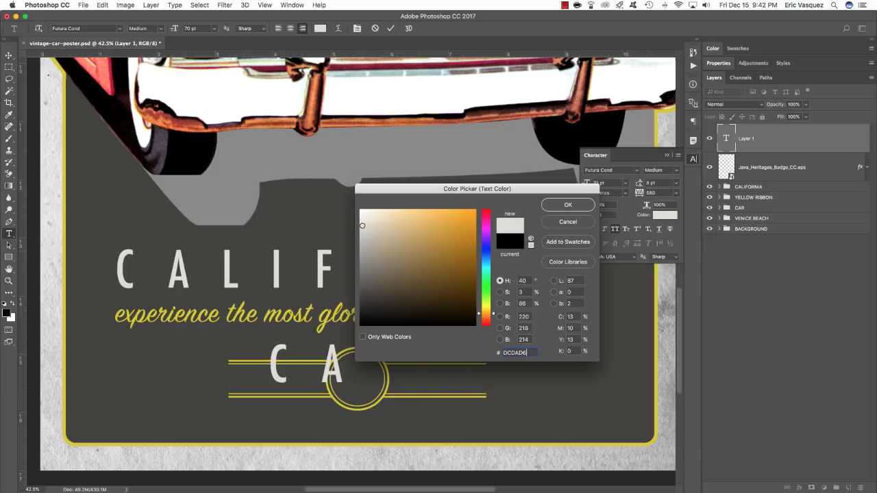
key("Return")
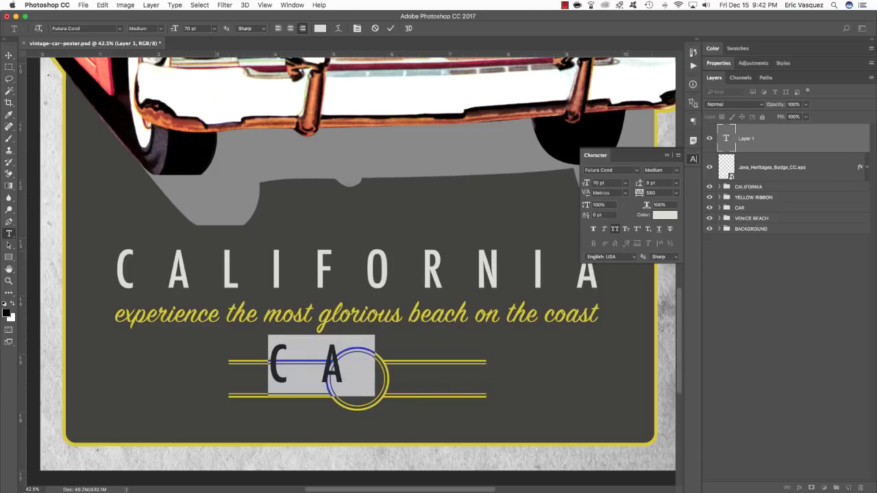
Step: Set the CA text's font size to 45.85 pt and its tracking to 60
left_click(599, 183)
type("45")
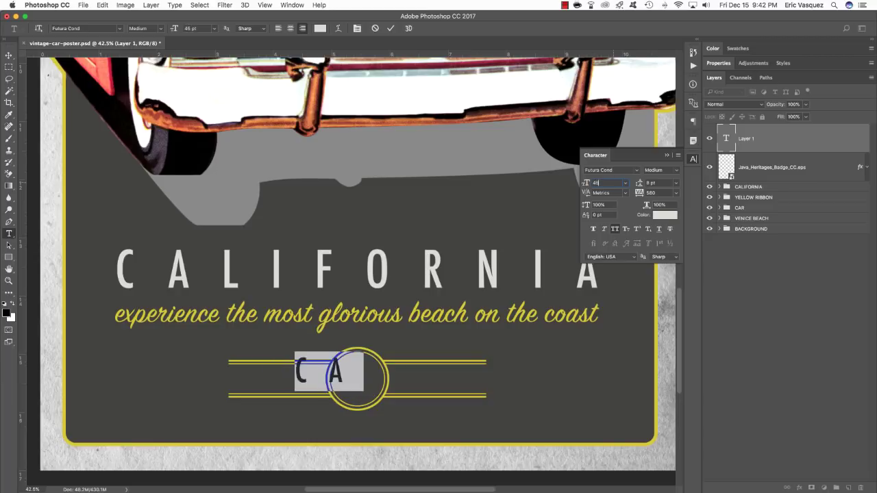
type(".85")
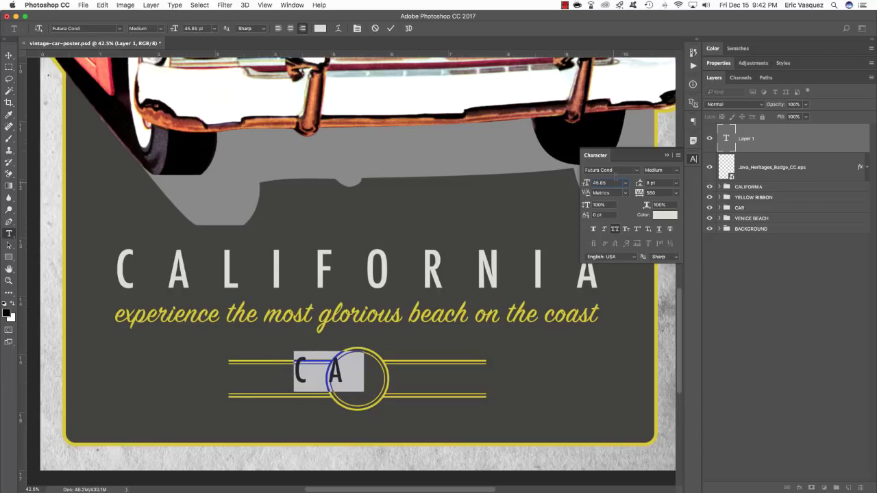
key("Tab")
key("Tab")
key("Tab")
type("60")
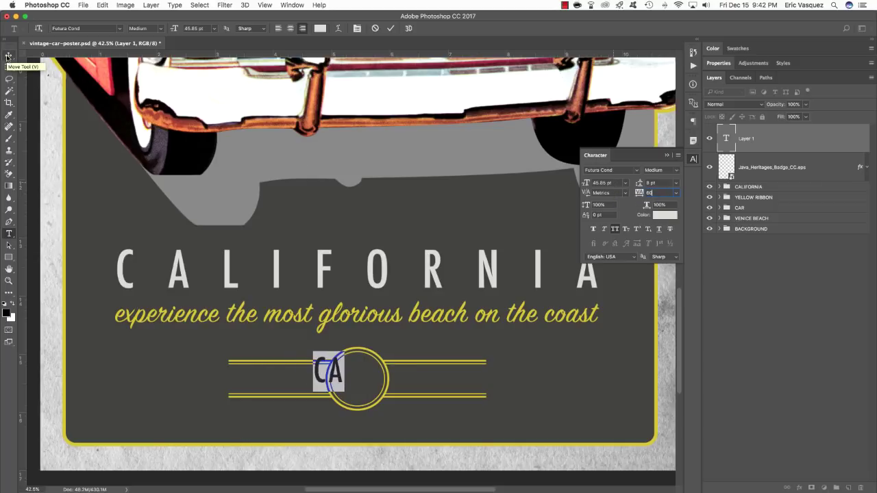
Step: Nudge the CA text across and down until it is centered inside the badge's circle, and select the badge layer
left_click(8, 56)
key("shift+Right")
key("shift+Right")
key("shift+Right")
key("shift+Right")
key("shift+Right")
key("shift+Right")
key("shift+Right")
key("shift+Right")
key("shift+Right")
key("shift+Right")
key("shift+Down")
key("shift+Down")
key("Down")
key("Down")
key("Down")
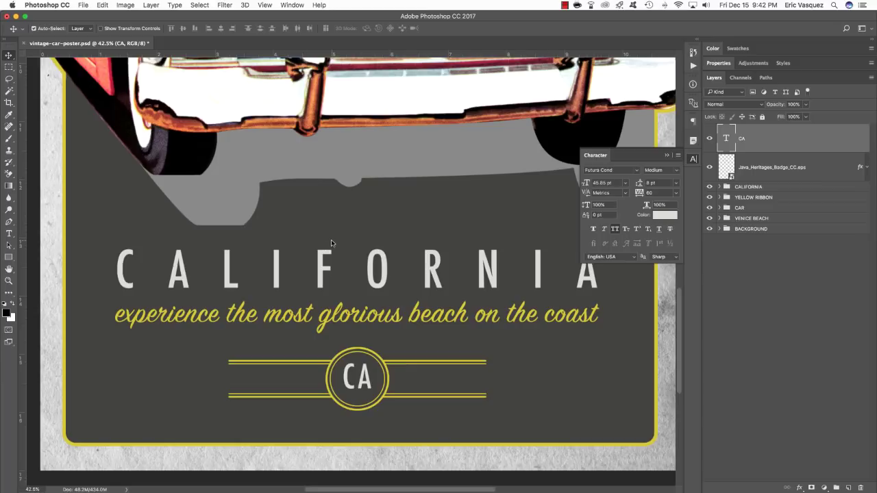
left_click(776, 165)
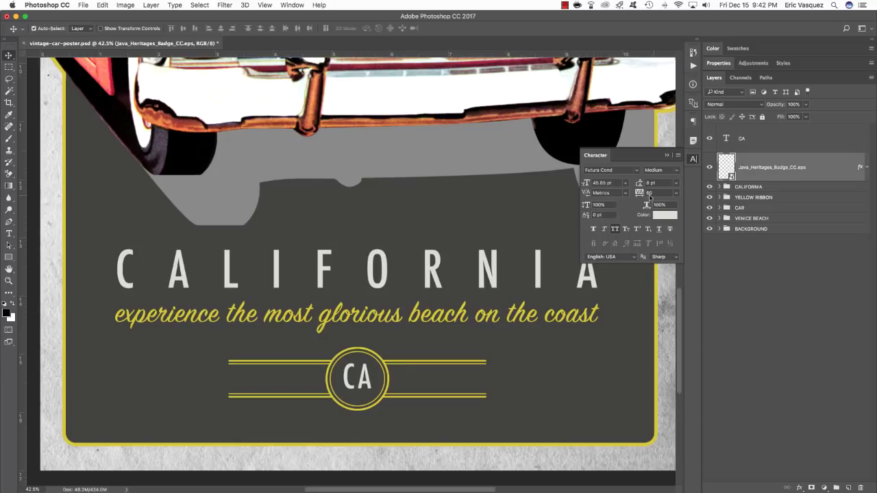
Step: Scale the badge down around its center to about 52.5%, and nudge the CA text slightly to recenter it in the circle
key("super+t")
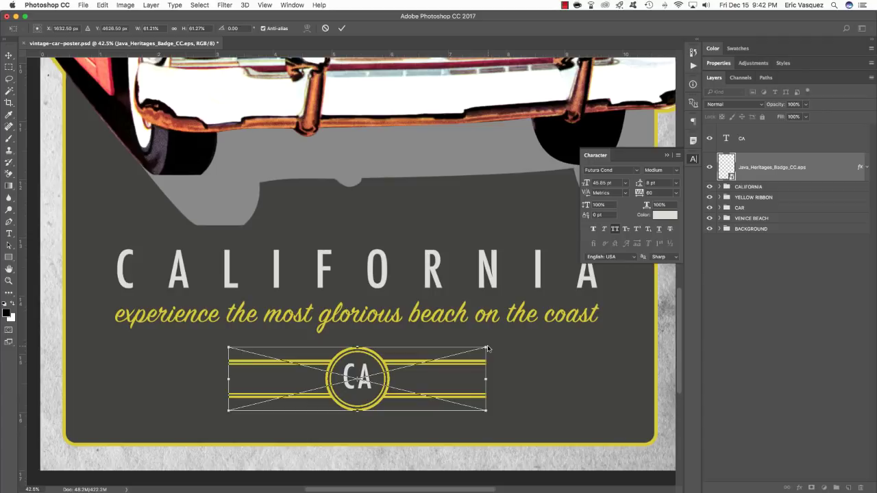
left_click_drag(487, 349, 469, 352)
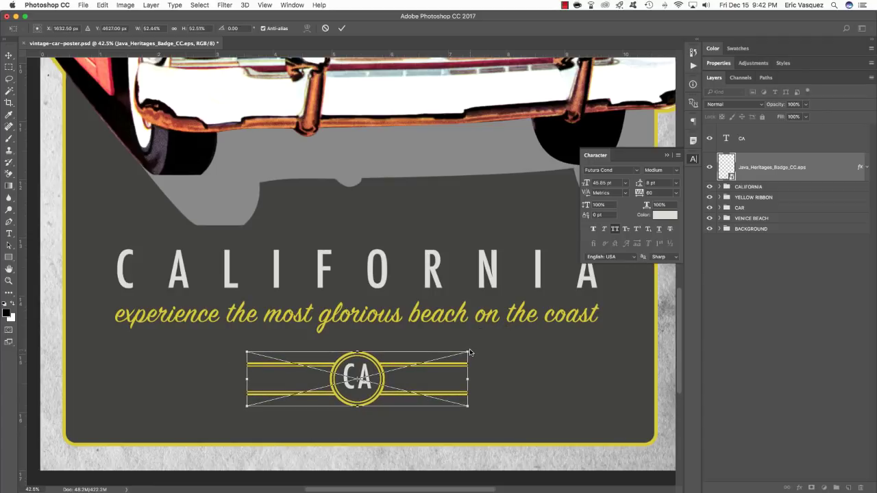
key("Return")
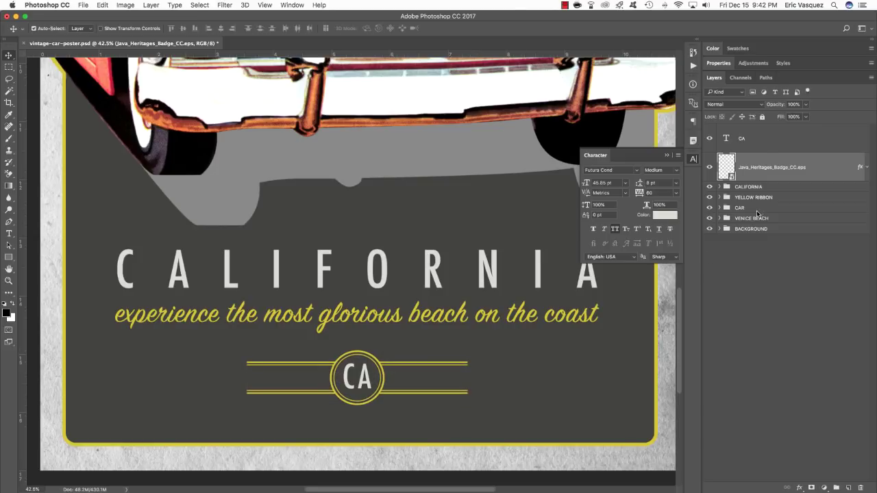
left_click(763, 144)
key("Down")
key("Down")
key("Down")
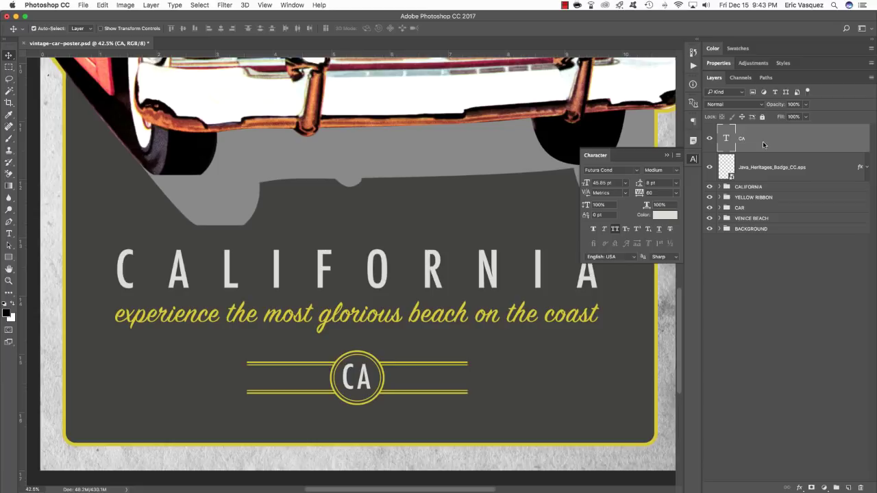
Step: Duplicate the CA text layer and move the copy over the outer end of the badge's left band
key("super+j")
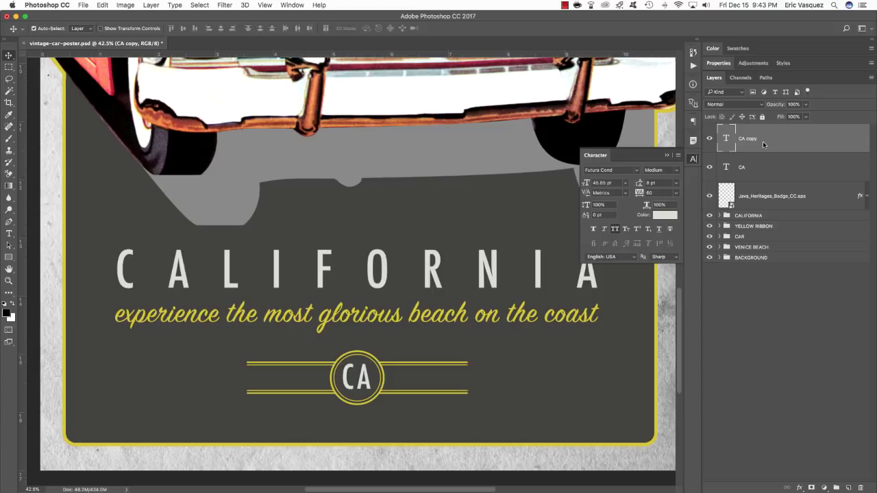
key("super+t")
scroll(368, 377, "down", 1)
left_click_drag(367, 365, 268, 369)
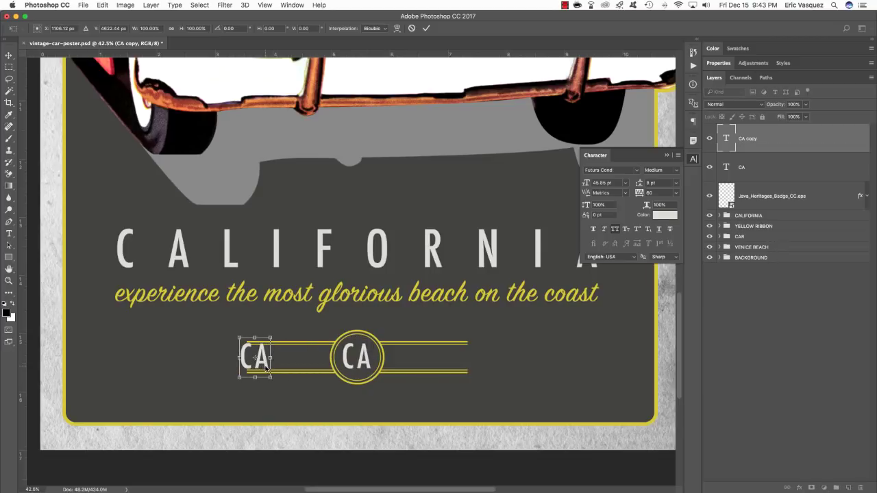
key("Return")
Step: Replace the copied CA text with SINCE
double_click(260, 362)
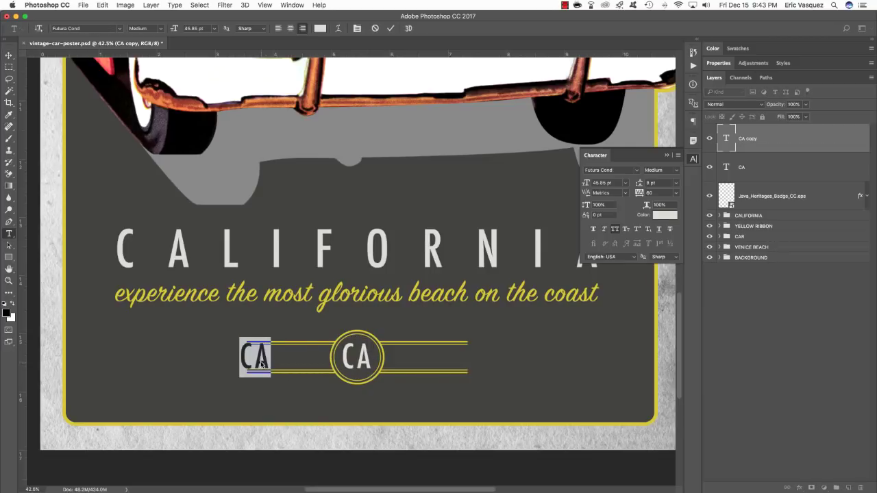
scroll(260, 362, "left", 3)
type("SINCE")
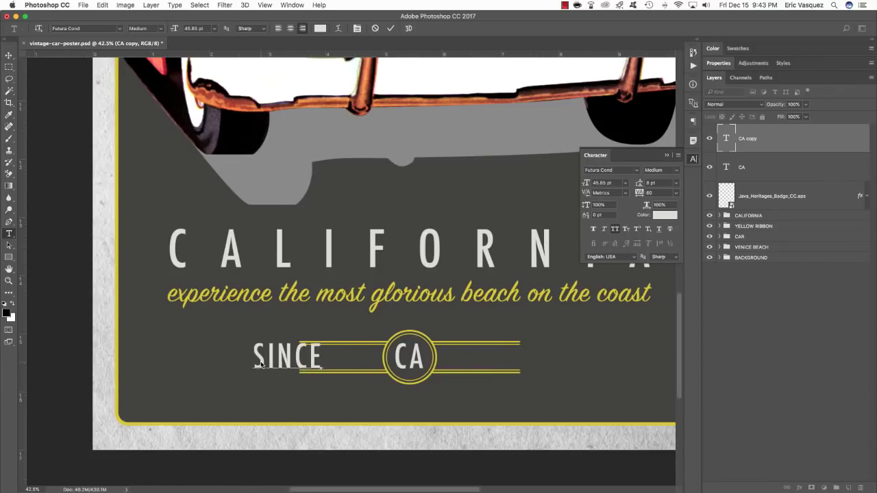
scroll(281, 363, "right", 2)
scroll(281, 363, "down", 2)
scroll(281, 364, "left", 2)
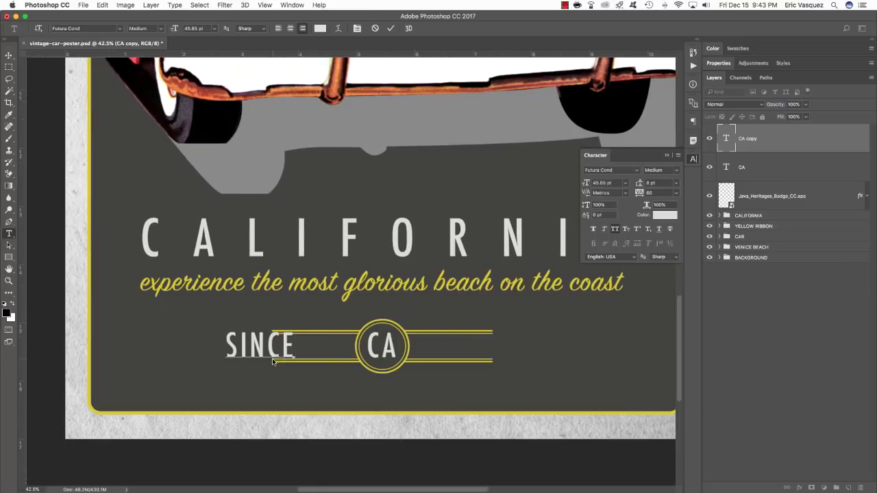
Step: Set all of the SINCE text to a font size of 25.48 pt and tracking of 380
key("super+a")
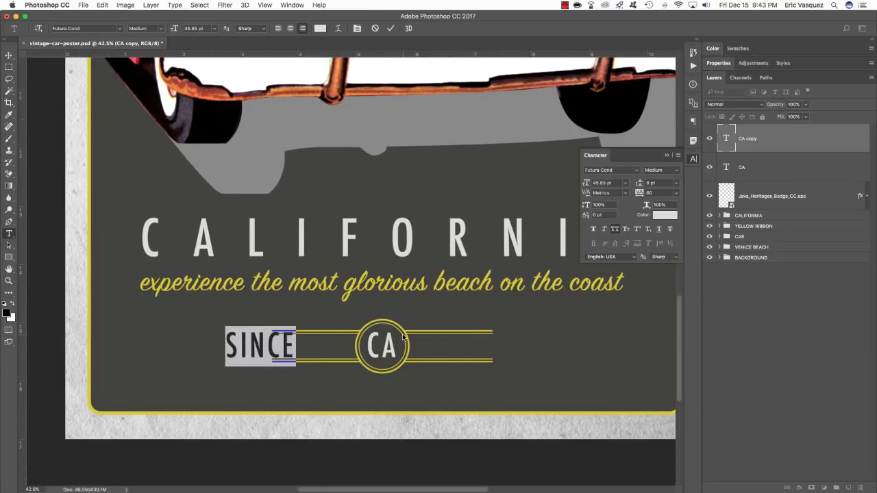
left_click(614, 184)
type("25.48")
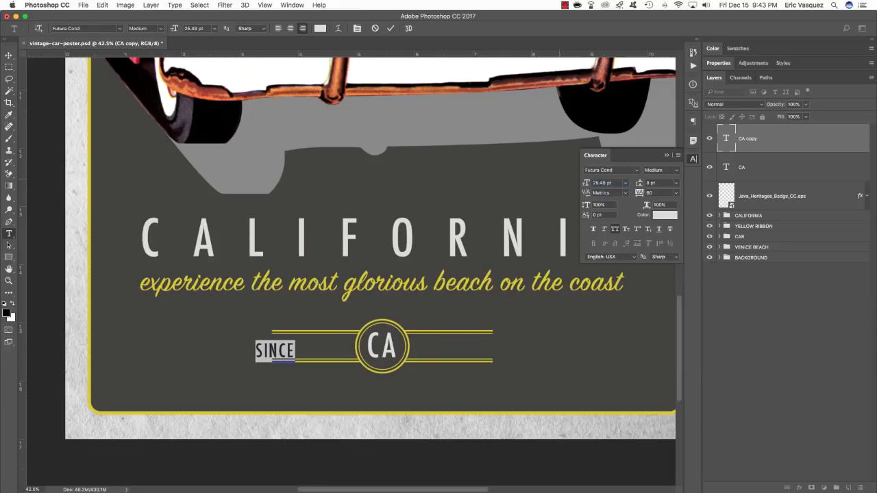
left_click(660, 192)
type("380")
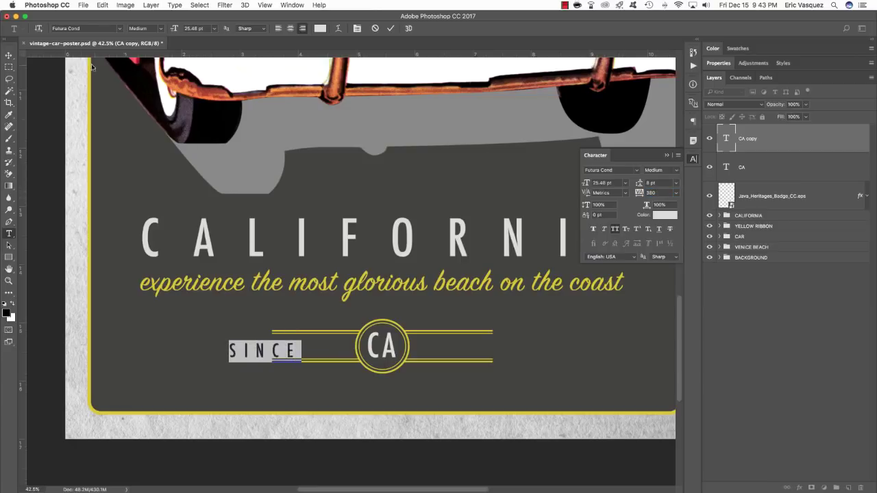
Step: Nudge the SINCE text right and up until it is centered between the two lines left of the badge's circle
scroll(48, 72, "right", 1)
left_click(9, 56)
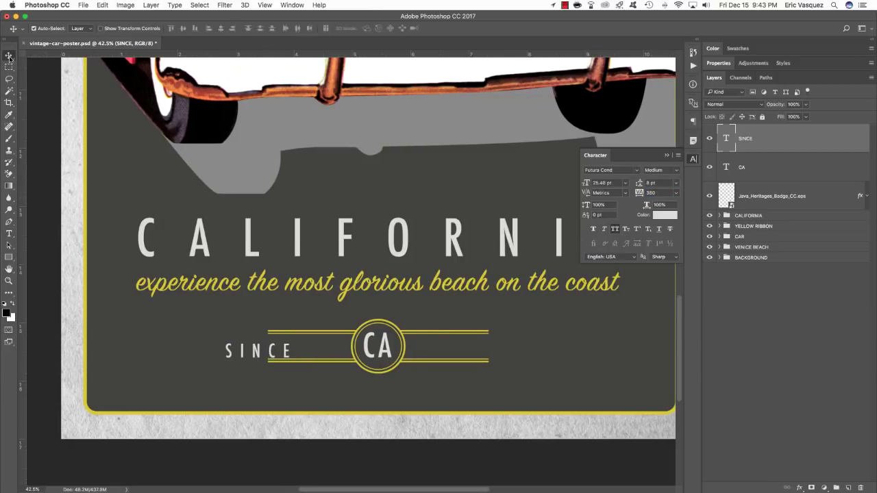
key("shift+Right")
key("shift+Up")
key("Up")
key("Up")
key("Up")
key("shift+Right")
key("shift+Right")
key("shift+Right")
key("shift+Right")
key("shift+Right")
key("shift+Right")
key("shift+Right")
key("shift+Right")
key("shift+Right")
key("shift+Right")
key("shift+Right")
key("shift+Right")
key("shift+Right")
key("shift+Right")
key("Right")
key("Right")
key("Right")
key("Right")
key("Right")
key("Right")
key("Right")
key("Right")
key("Right")
key("Right")
key("Right")
key("Right")
key("Right")
key("Right")
key("Right")
key("Right")
key("Right")
key("Right")
key("Right")
key("Right")
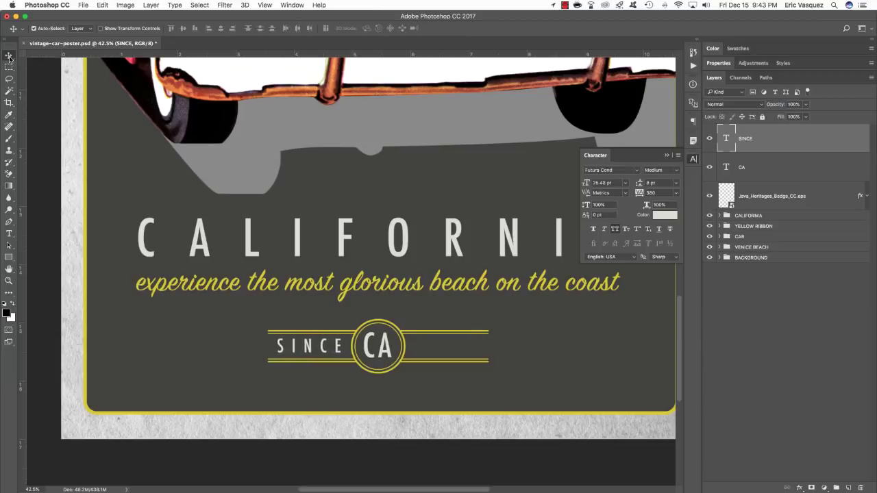
key("Left")
key("Left")
Step: Duplicate the SINCE text and shift the copy horizontally into the band right of the badge's circle
key("cmd+j")
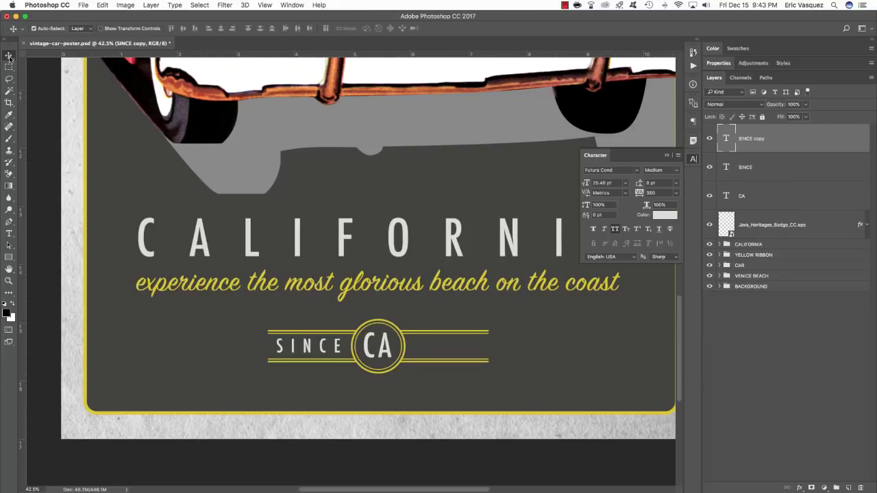
key("shift+Right")
key("shift+Right")
key("shift+Right")
key("shift+Right")
key("shift+Right")
key("shift+Right")
key("shift+Right")
key("shift+Right")
key("shift+Right")
key("shift+Right")
key("shift+Right")
key("shift+Right")
key("shift+Right")
key("shift+Right")
key("shift+Right")
key("shift+Right")
key("shift+Right")
key("shift+Right")
key("shift+Right")
key("shift+Right")
key("shift+Right")
key("shift+Right")
key("shift+Right")
key("shift+Right")
key("shift+Right")
key("shift+Right")
key("shift+Right")
key("shift+Right")
key("shift+Right")
key("shift+Right")
key("shift+Right")
key("shift+Right")
key("shift+Right")
key("shift+Right")
key("shift+Right")
key("shift+Right")
key("shift+Right")
key("shift+Right")
key("shift+Right")
key("shift+Right")
key("shift+Right")
key("shift+Right")
key("shift+Right")
key("shift+Right")
key("shift+Right")
key("shift+Right")
key("shift+Right")
key("shift+Right")
key("shift+Right")
Step: Change the text right of the circle to 1850 and nudge it left until it is centered in its band
key("t")
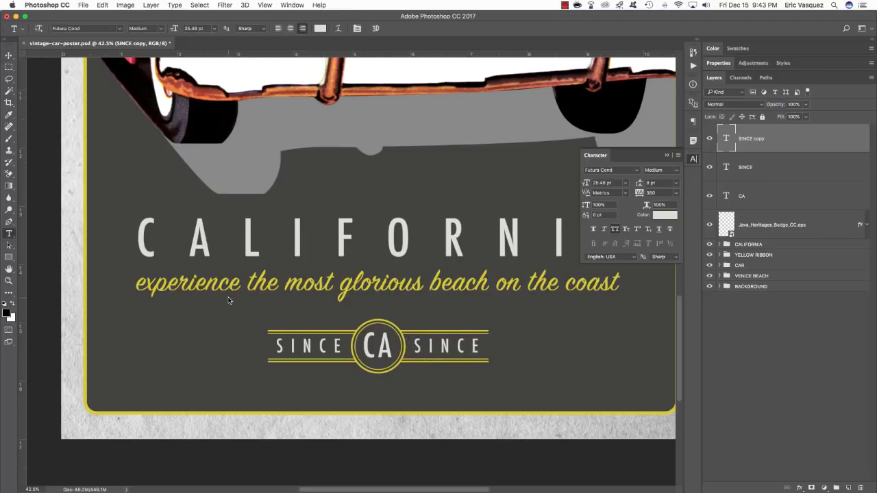
double_click(438, 349)
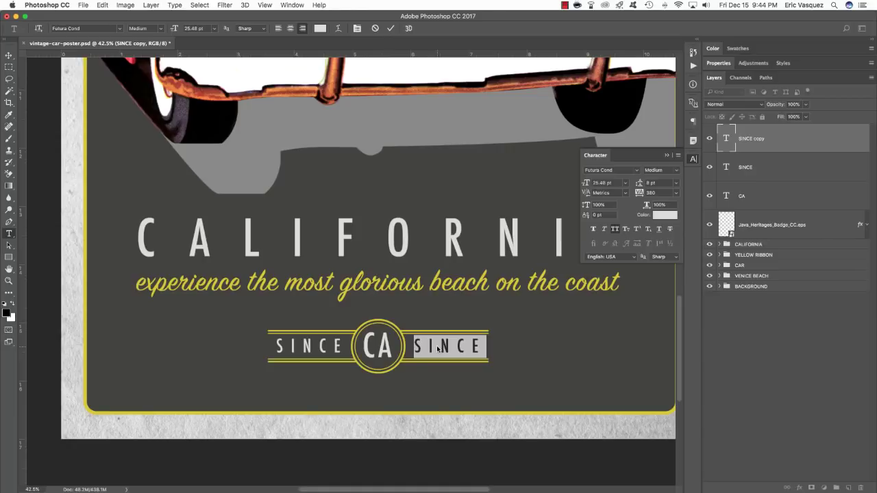
type("1850")
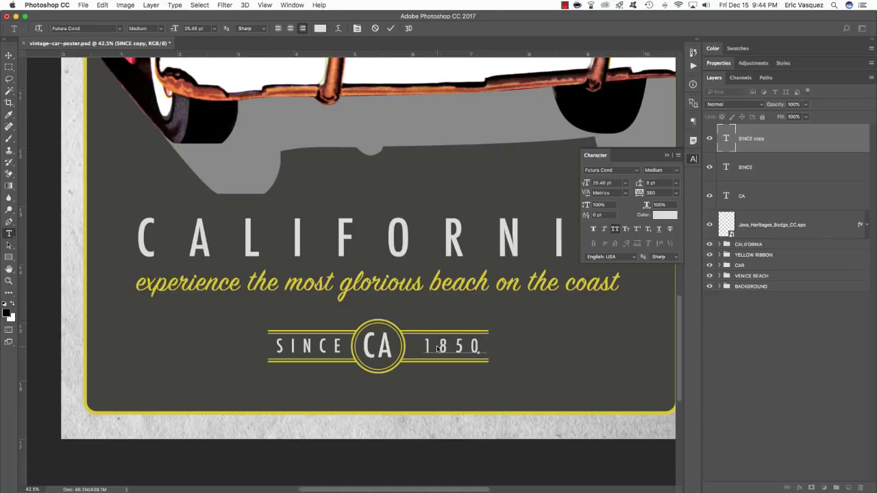
left_click(9, 55)
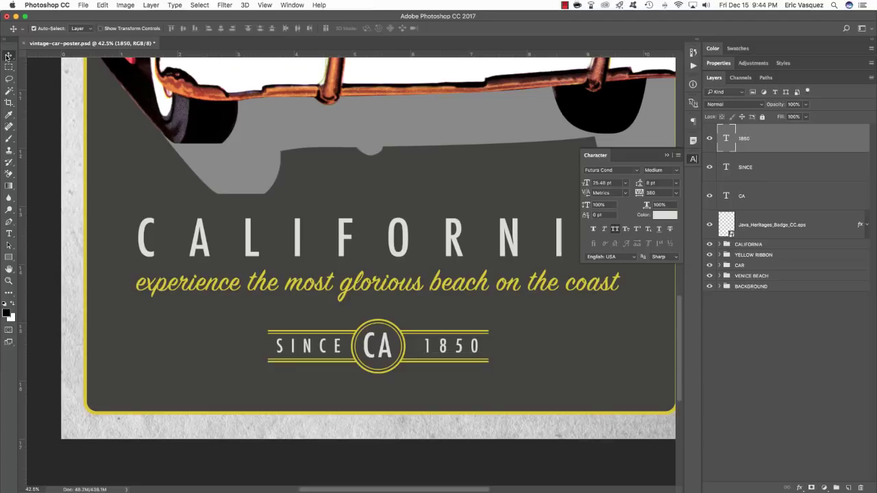
key("Left")
key("Left")
key("Left")
key("Left")
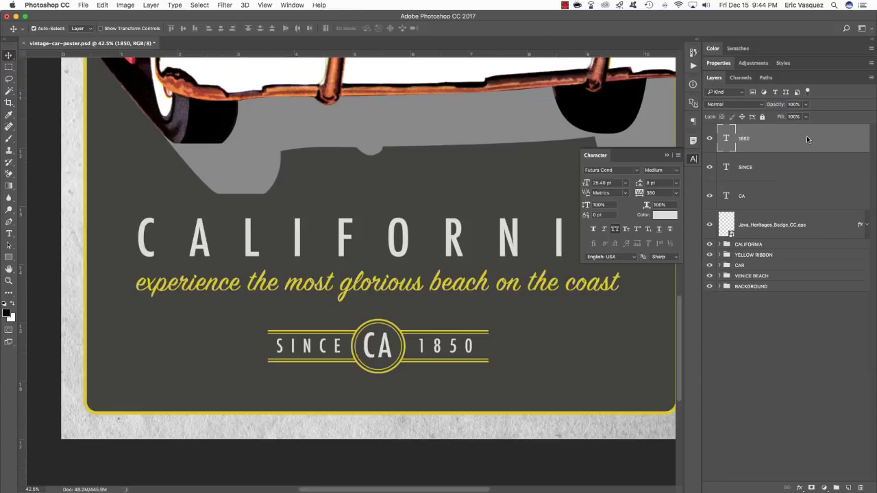
Step: Group the 1850, SINCE, CA and badge artwork layers as BADGE, and put away the character settings
left_click(800, 226, "shift")
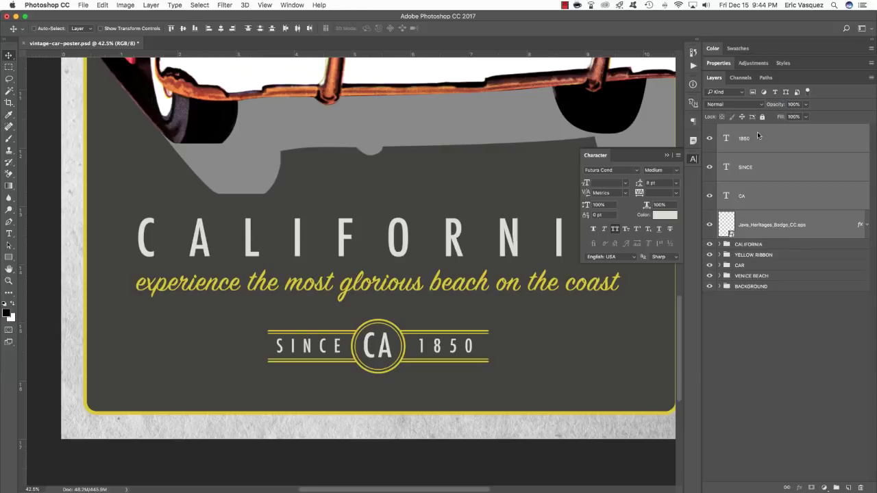
key("super+g")
double_click(743, 130)
type("BADGE")
key("Return")
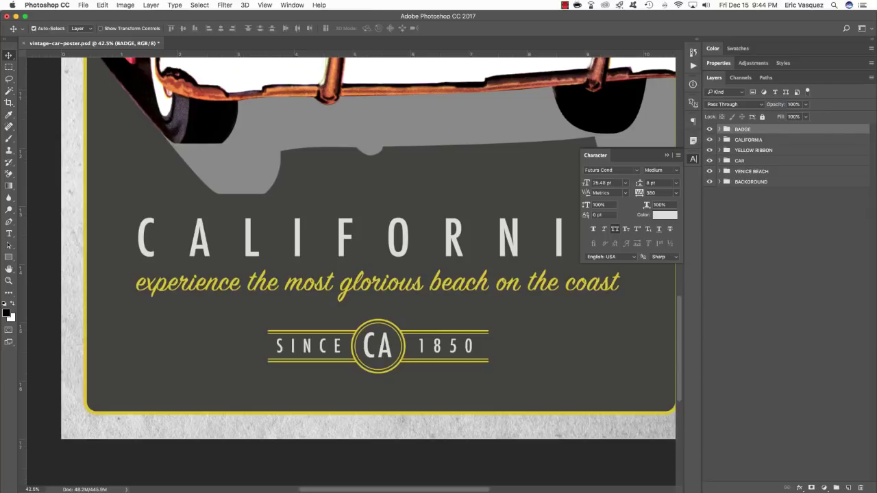
key("super+0")
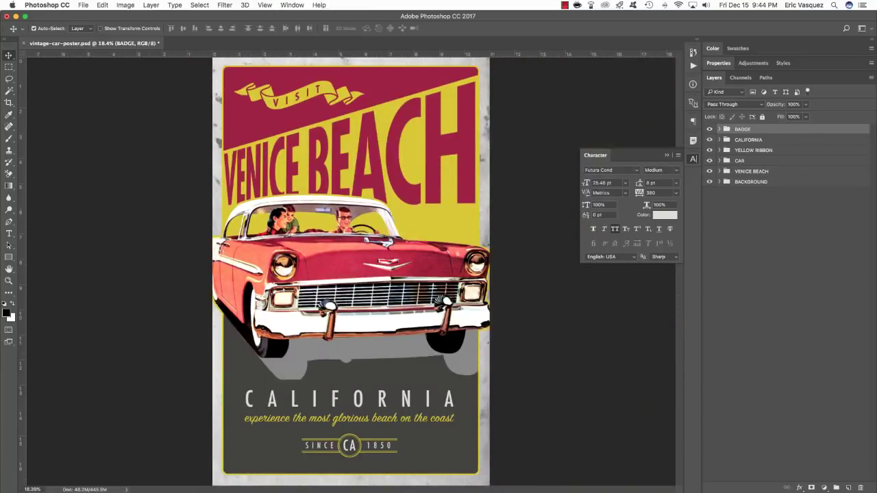
left_click(594, 159)
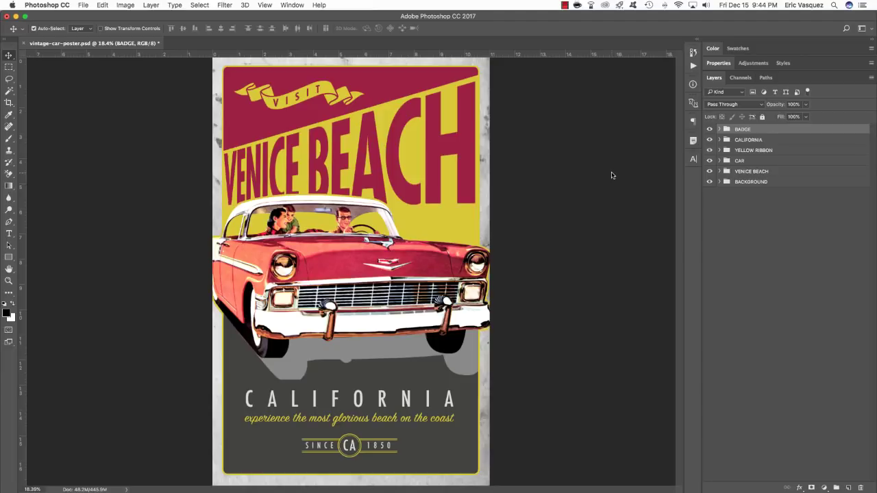
Step: Switch to Finder and open Old Notebooks013.png from the Vector Hut freebies folder in Photoshop
key("super+Tab")
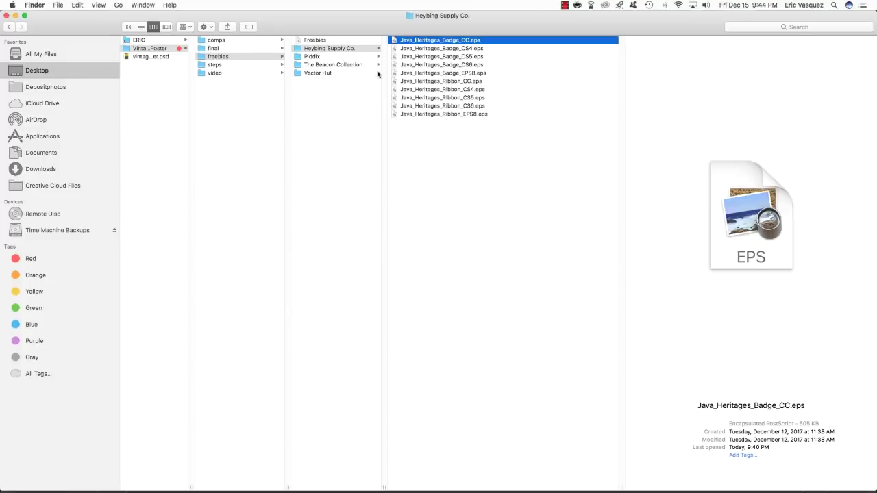
left_click(334, 65)
left_click(332, 74)
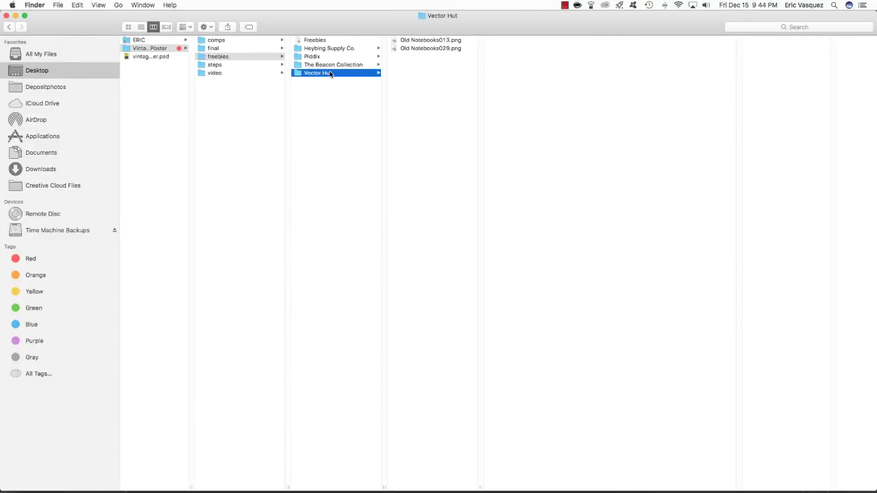
left_click(423, 41)
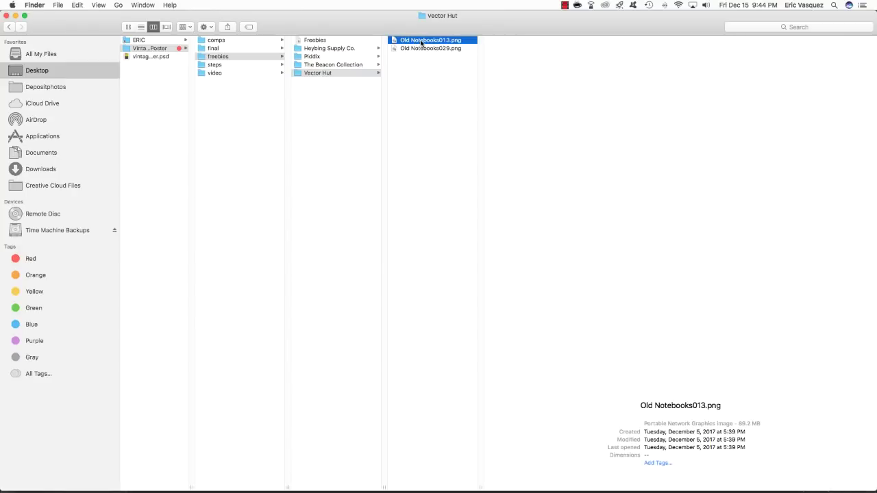
key("Return")
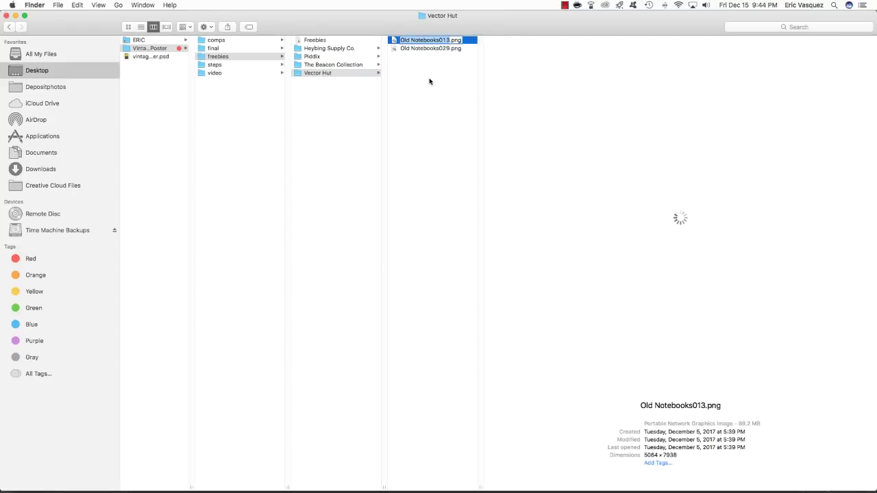
left_click(429, 75)
left_click_drag(429, 39, 559, 473)
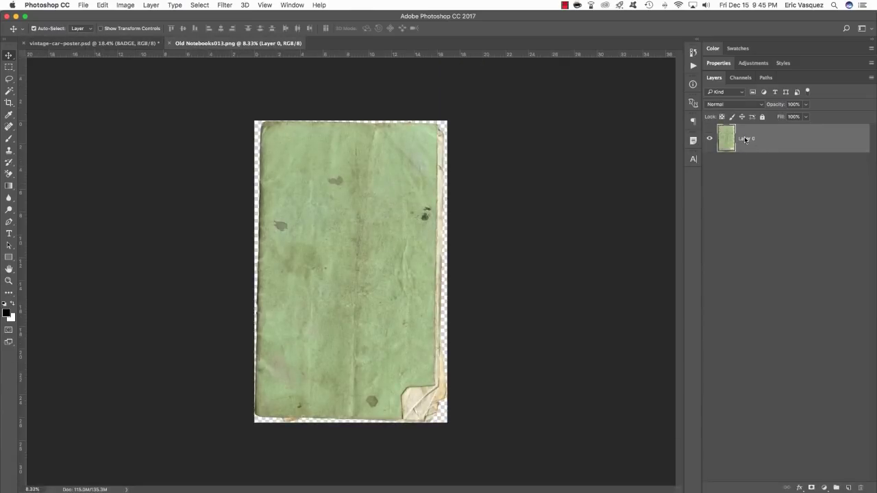
Step: Rename the notebook texture's layer Old Notebooks013.png and convert it to a smart object
double_click(745, 140)
type("Old Notebooks013.png")
key("Return")
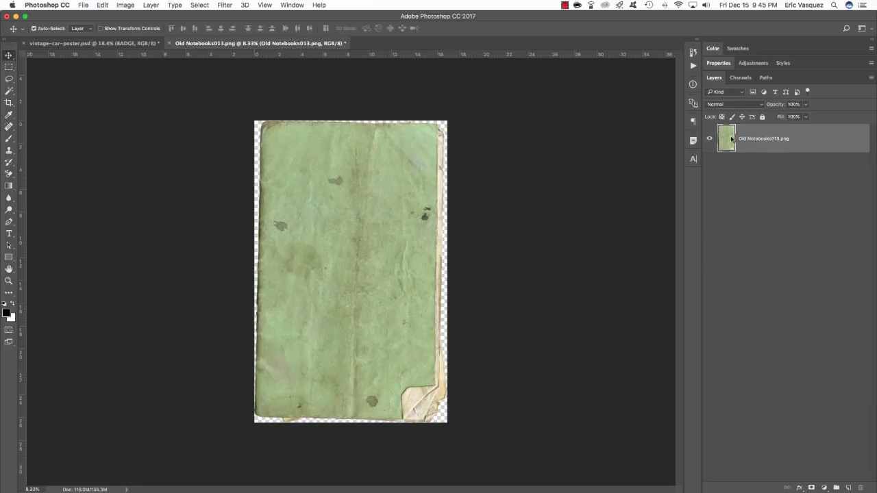
right_click(833, 137)
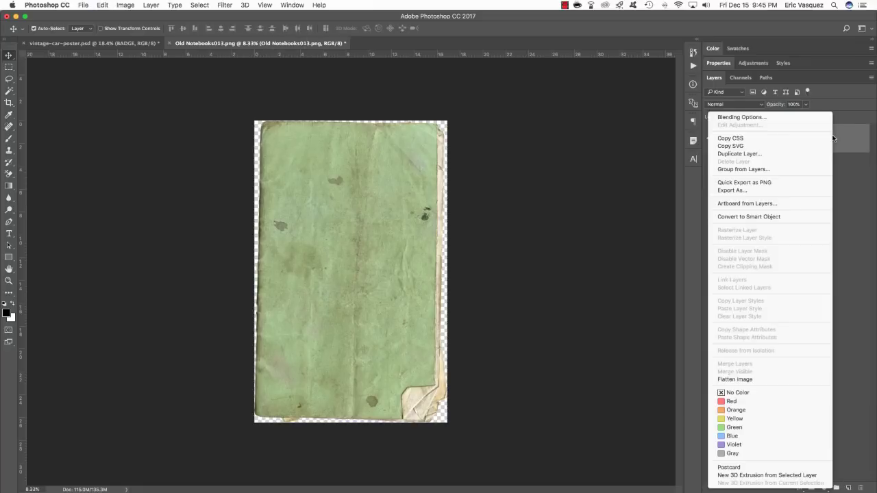
left_click(733, 182)
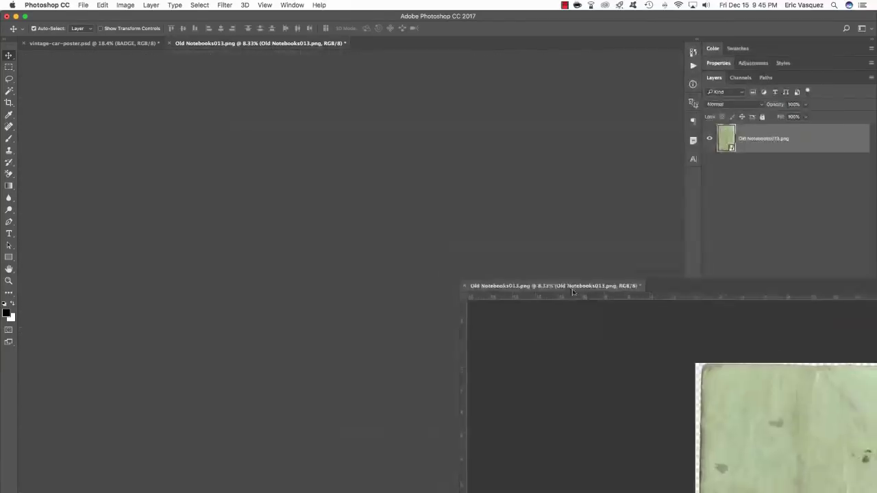
Step: Copy the notebook texture layer into the poster document above the BADGE group, and nudge it right over the artwork
left_click_drag(273, 43, 568, 294)
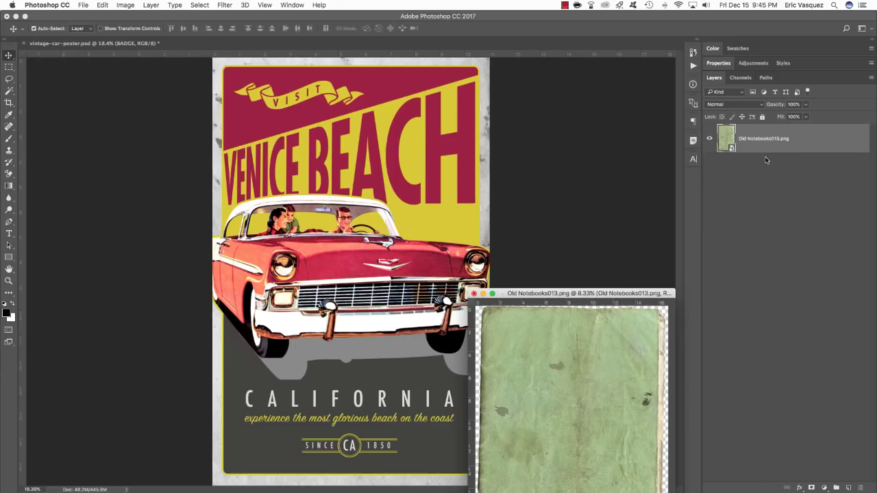
left_click_drag(790, 144, 395, 188)
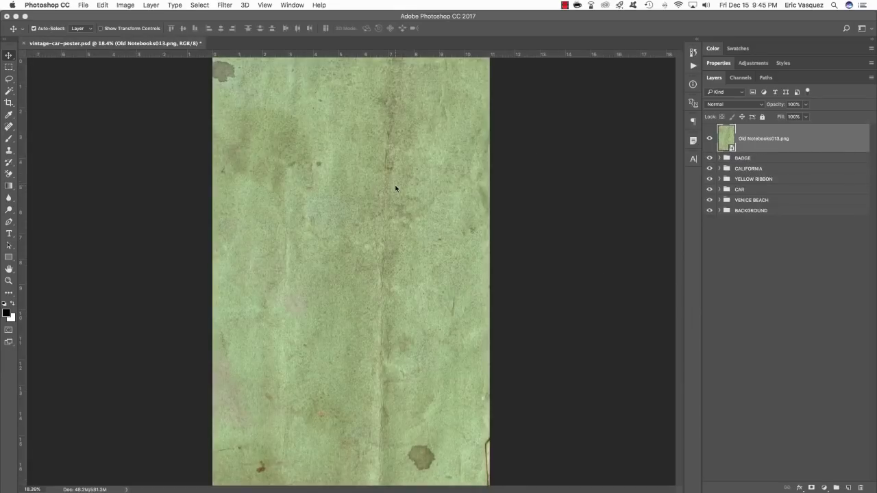
key("shift+Right")
key("shift+Right")
key("shift+Right")
key("shift+Right")
key("shift+Right")
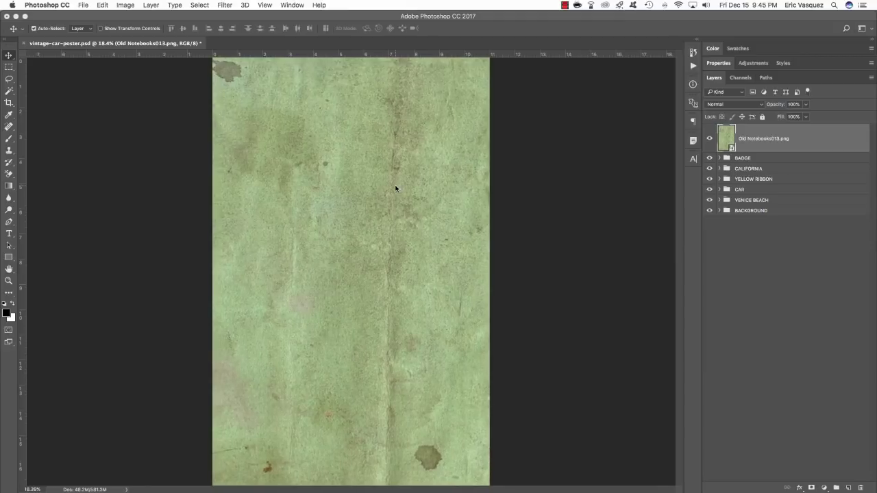
Step: Nudge the notebook texture down over the poster and set its blend mode to Multiply
key("shift+Down")
key("shift+Down")
key("shift+Down")
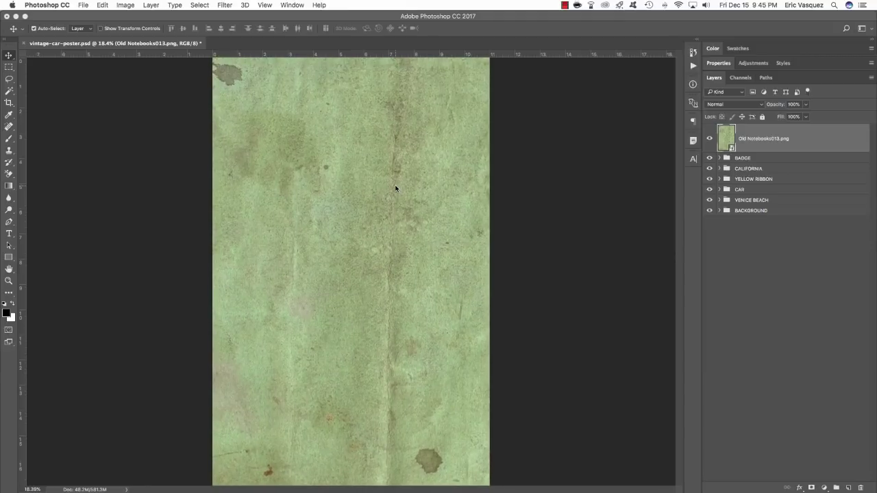
left_click(735, 105)
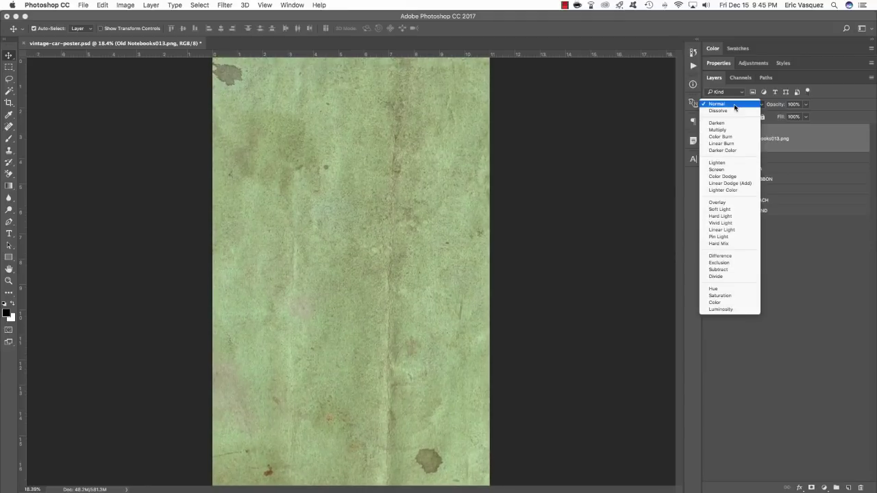
left_click(728, 129)
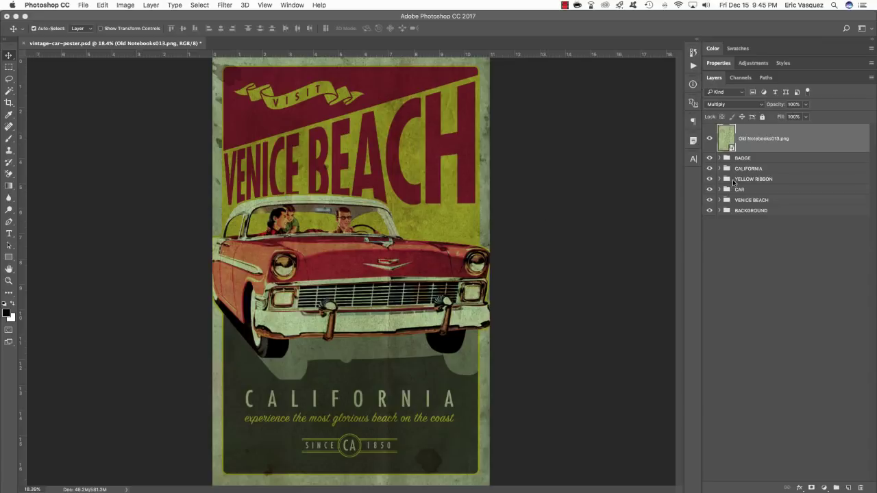
Step: Add a Hue/Saturation adjustment clipped to the notebook texture with Saturation at -100, and put away its settings
left_click(824, 487)
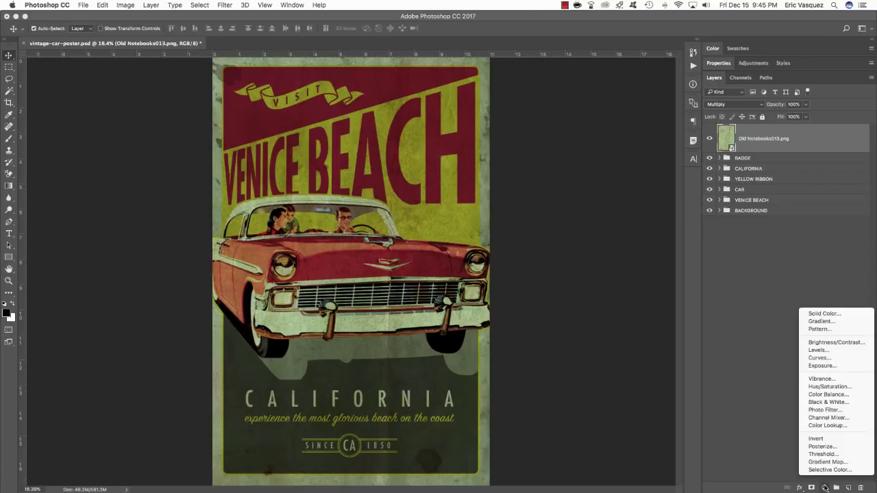
left_click(820, 388, "alt")
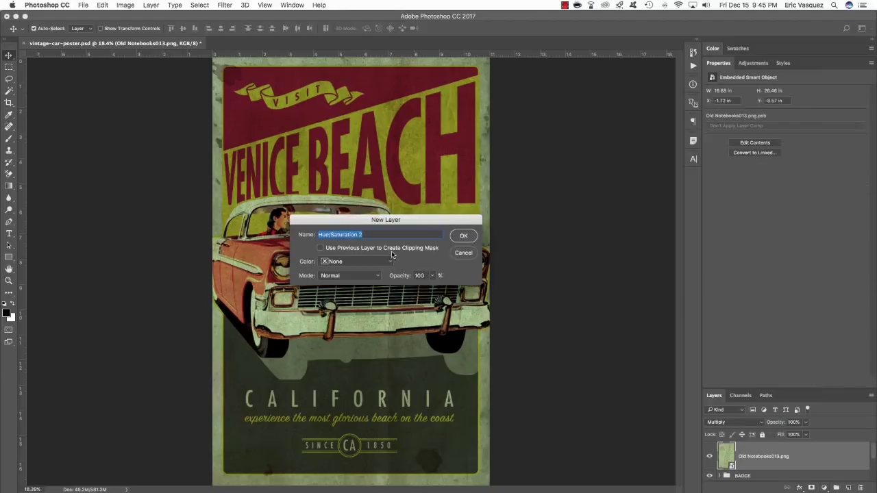
left_click_drag(394, 221, 380, 205)
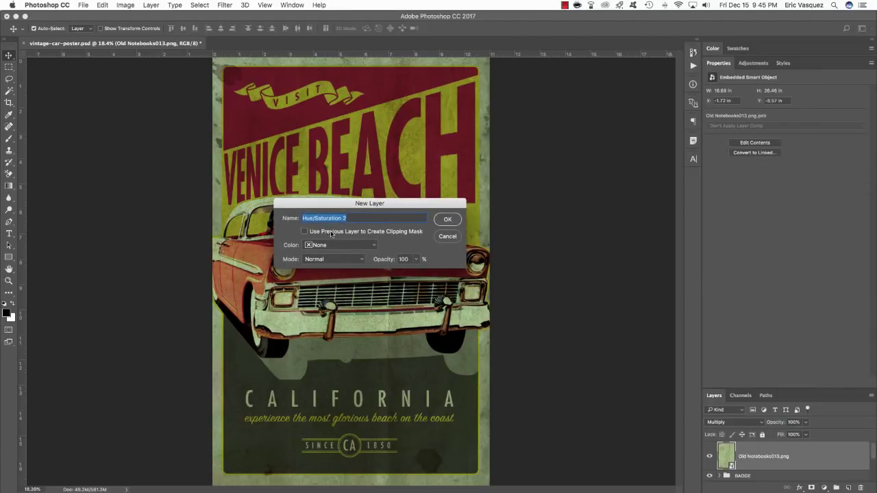
left_click(304, 233)
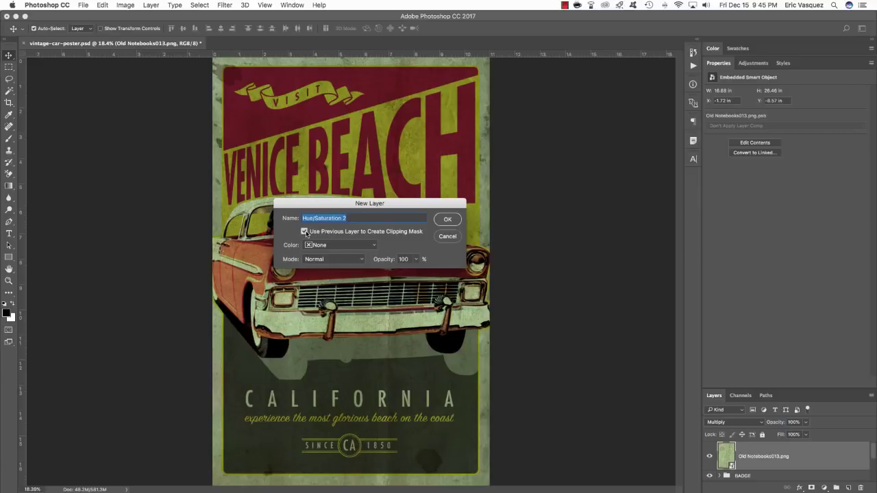
left_click(447, 220)
left_click_drag(786, 144, 699, 140)
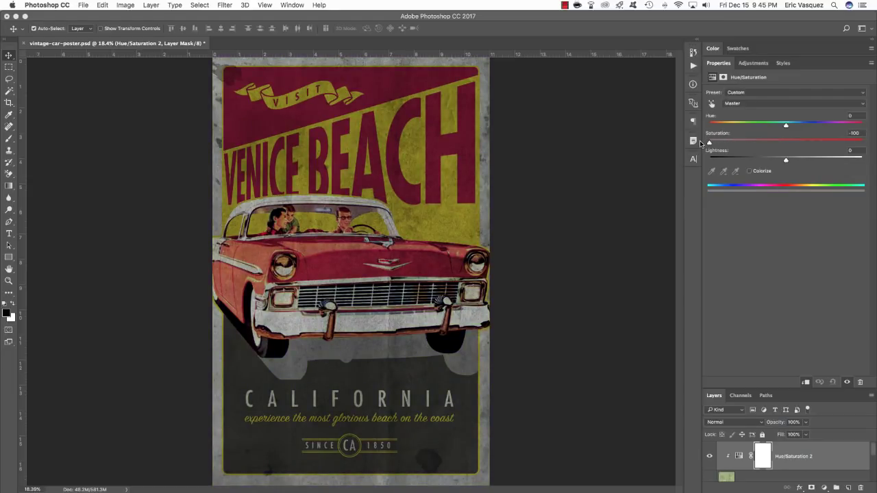
double_click(719, 64)
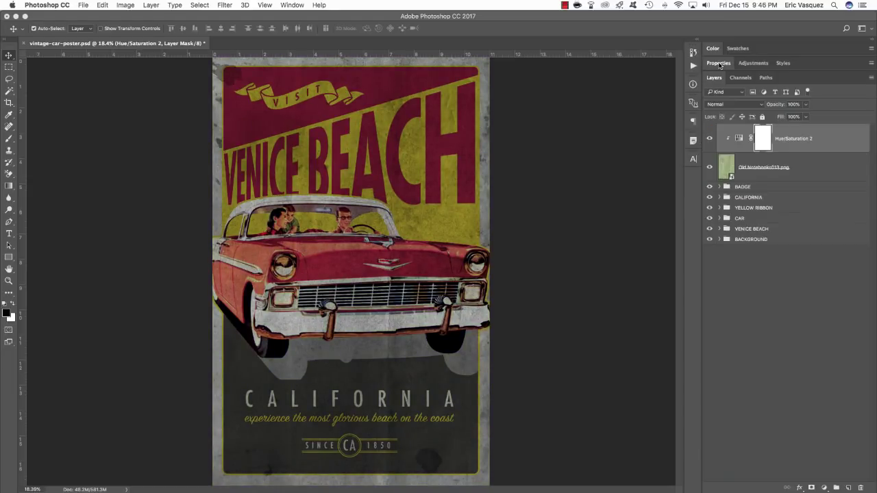
Step: Add a clipped Levels adjustment directly above the notebook texture with the white input level at 175, and put away its settings
left_click(781, 169)
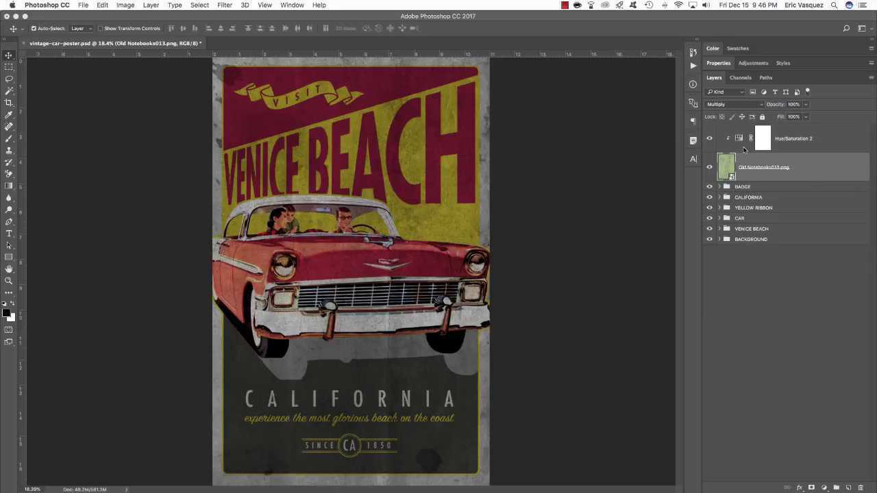
left_click(710, 139)
left_click(710, 139)
left_click(824, 488)
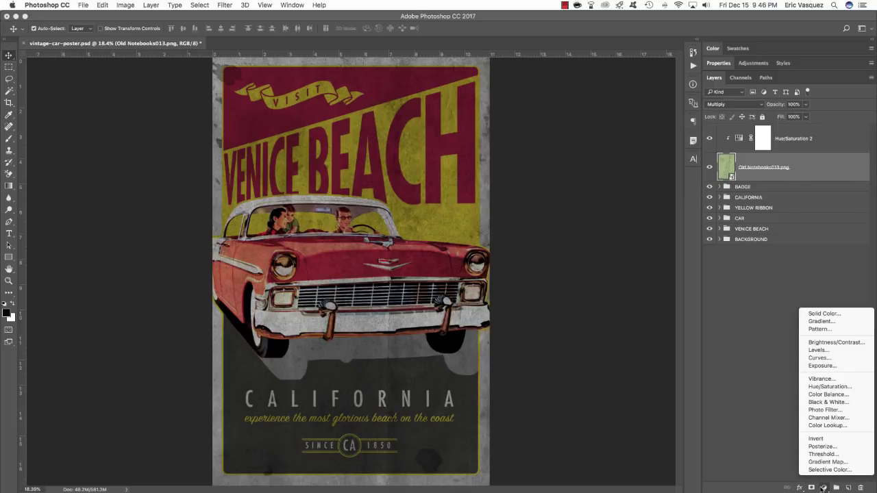
left_click(824, 352)
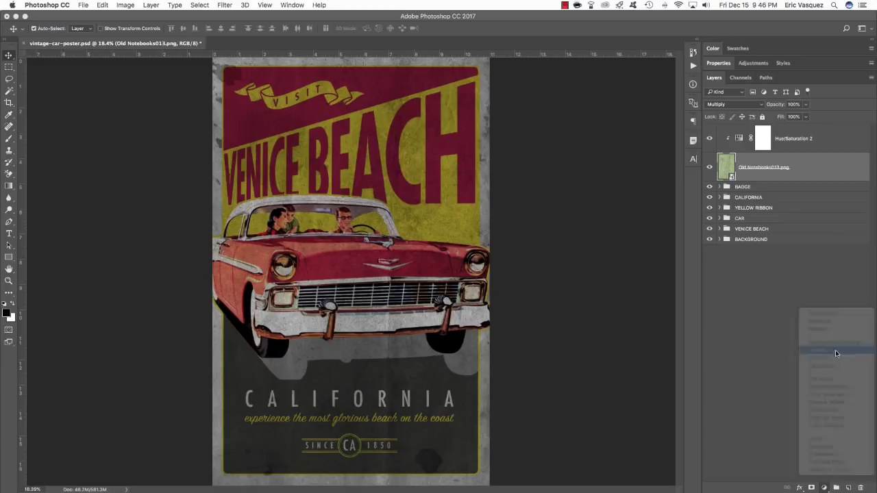
left_click_drag(850, 157, 813, 157)
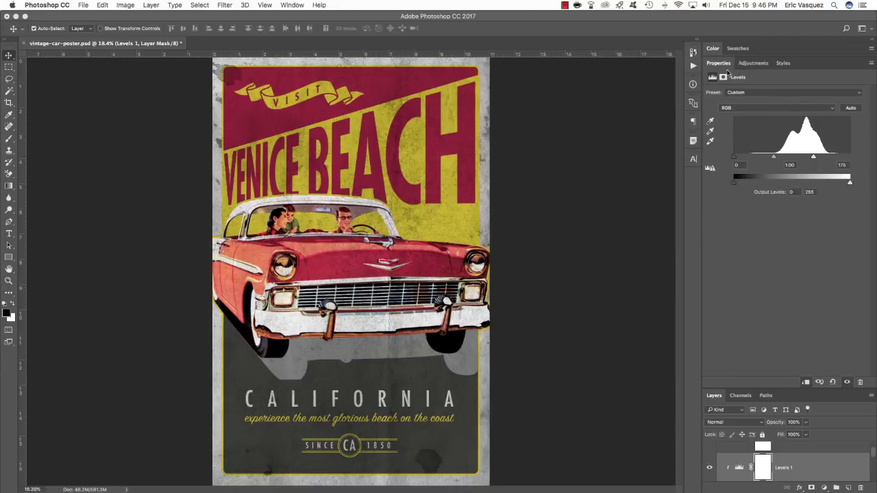
left_click(721, 64)
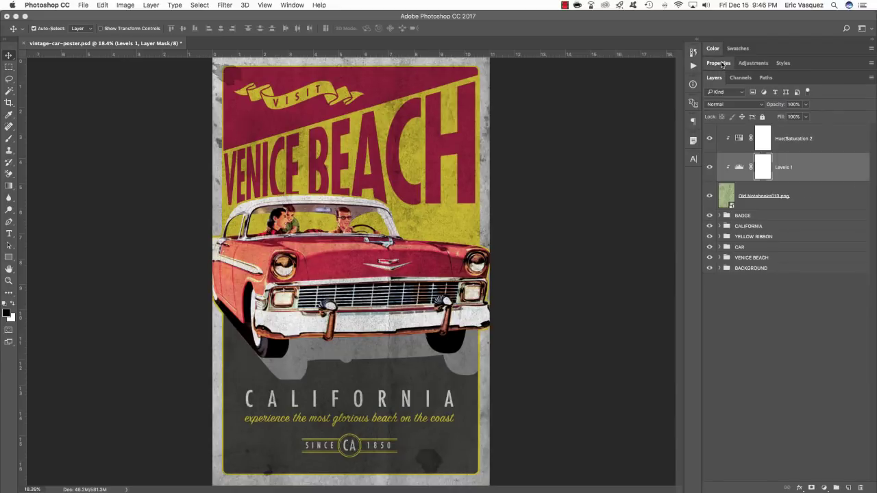
Step: Compare the poster with and without the Levels adjustment on the notebook texture
left_click(709, 167)
left_click(710, 168)
left_click(710, 168)
left_click(709, 167)
left_click(710, 168)
left_click(709, 167)
left_click(709, 167)
left_click(709, 167)
left_click(709, 167)
left_click(710, 168)
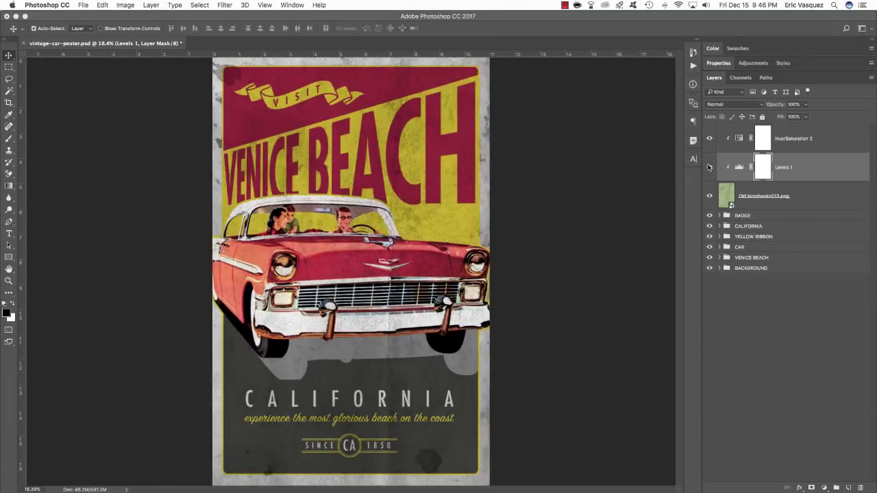
Step: Add a Solid Color fill layer in D9CA23 clipped directly above the notebook texture
left_click(800, 200)
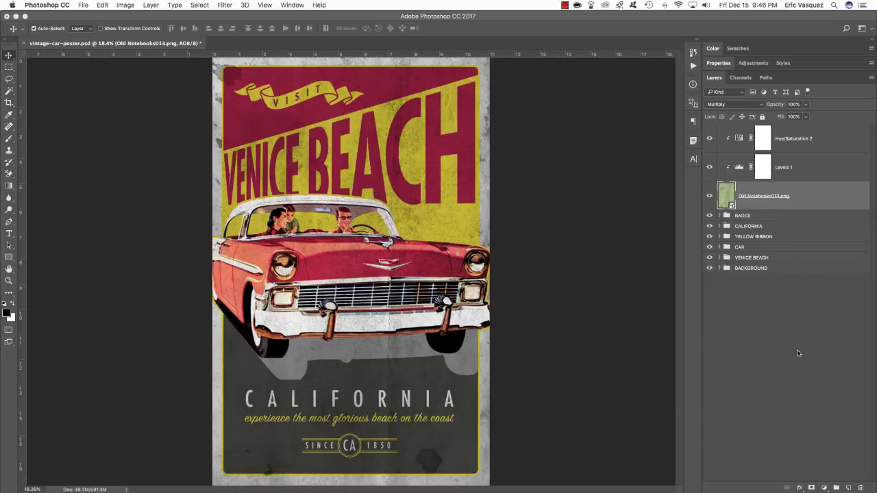
left_click(825, 488)
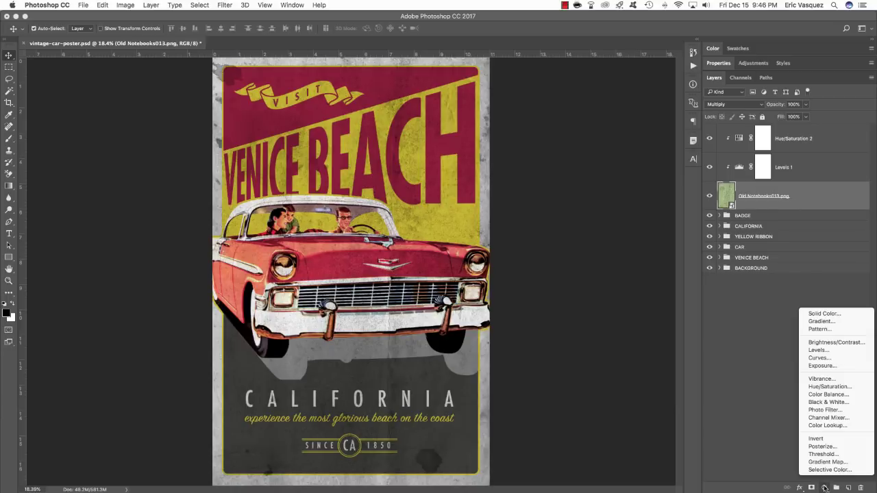
left_click(817, 314)
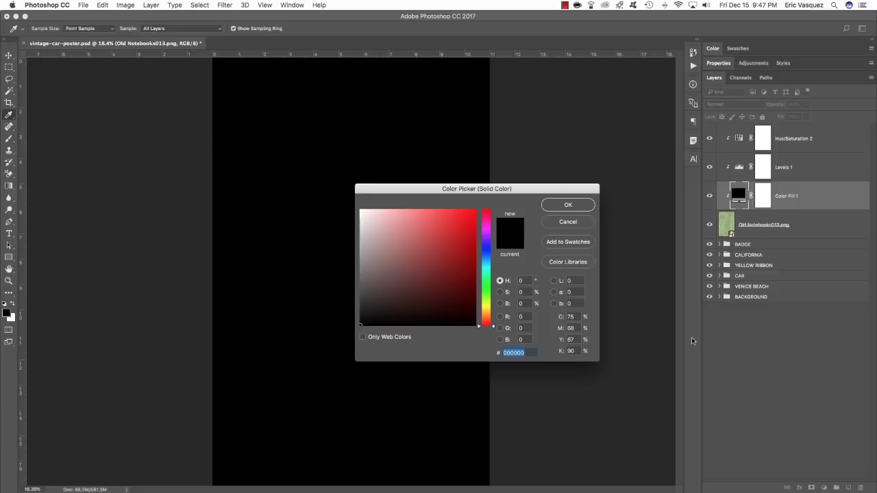
type("D9CA23")
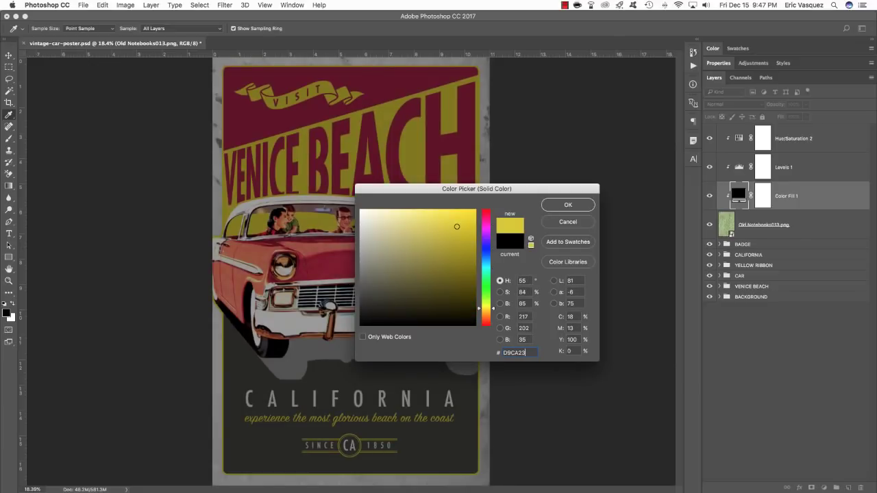
key("Return")
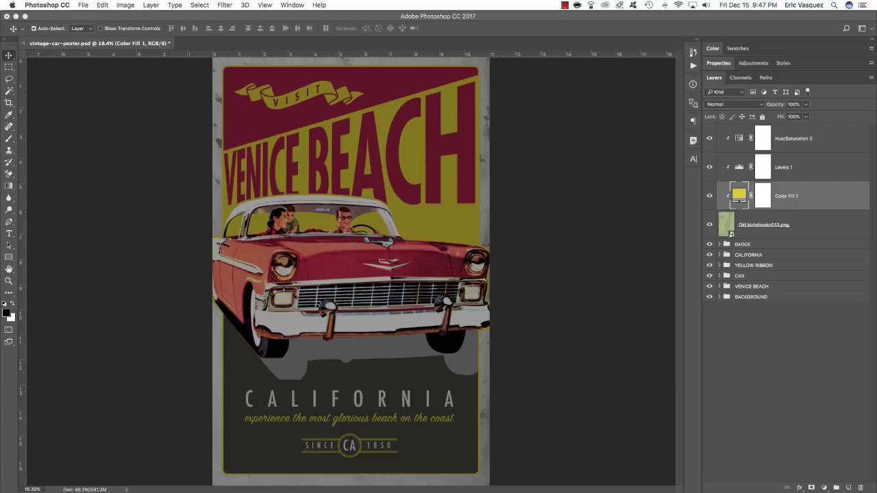
Step: Move the yellow color fill layer above the Levels and Hue/Saturation adjustments, to the top of the clipped layers
key("super+bracketright")
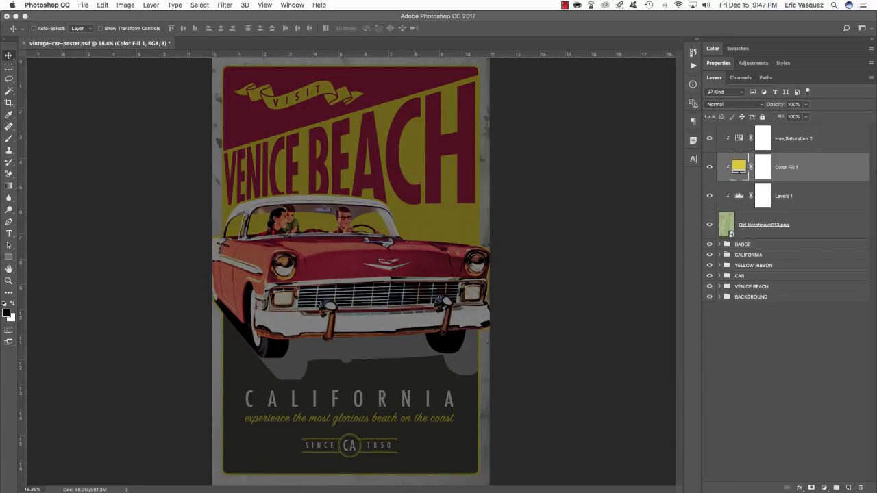
key("super+bracketright")
key("super")
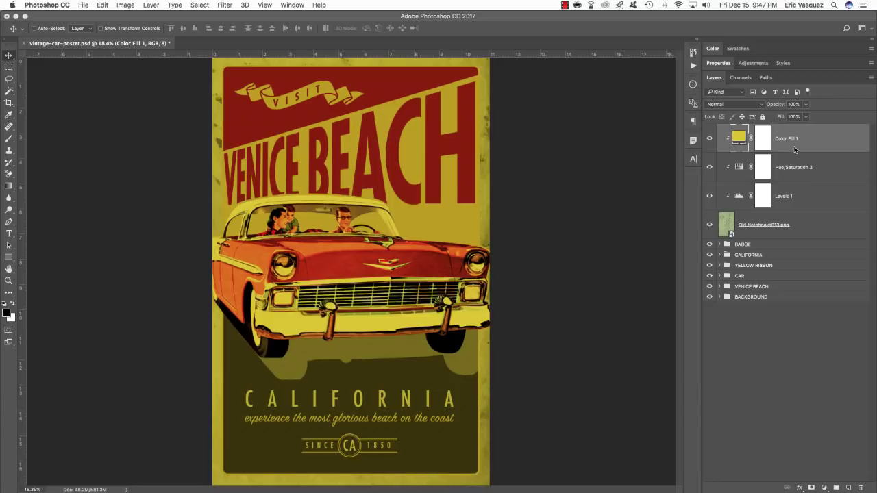
key("super+bracketleft")
key("super+bracketright")
key("super+bracketleft")
key("super+bracketright")
Step: Set the yellow color fill layer to 50% opacity and the Screen blend mode
key("5")
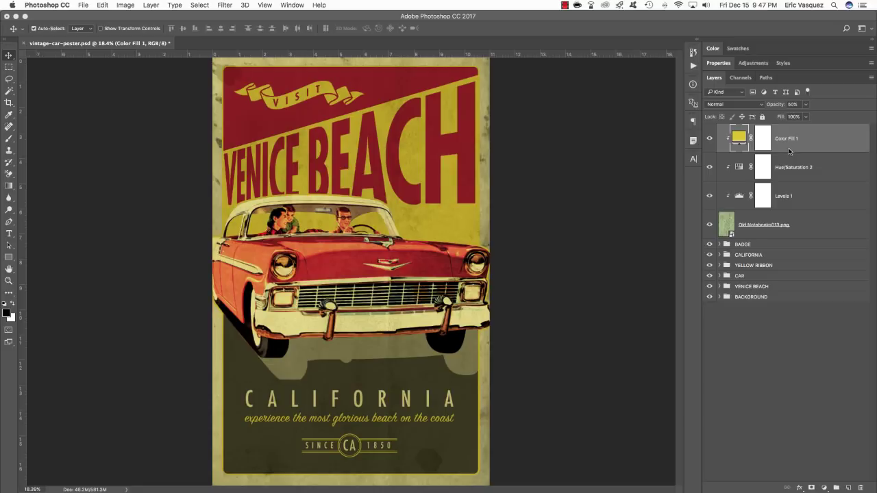
left_click(737, 103)
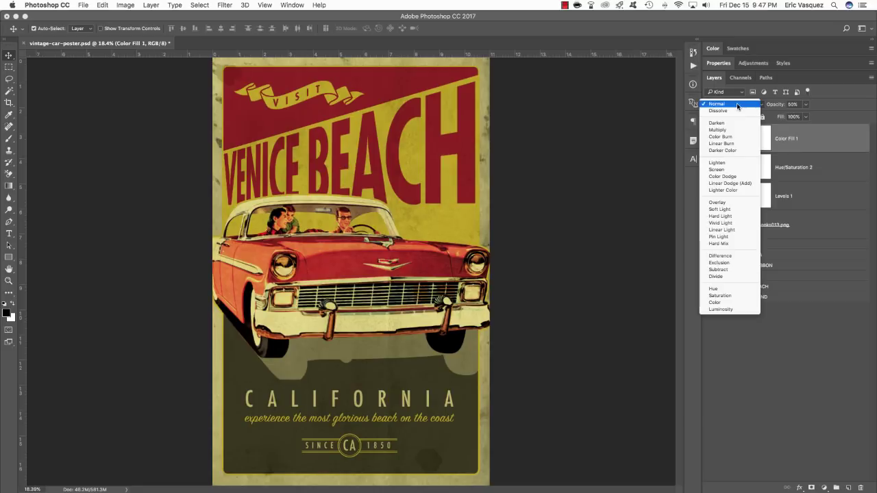
left_click(731, 171)
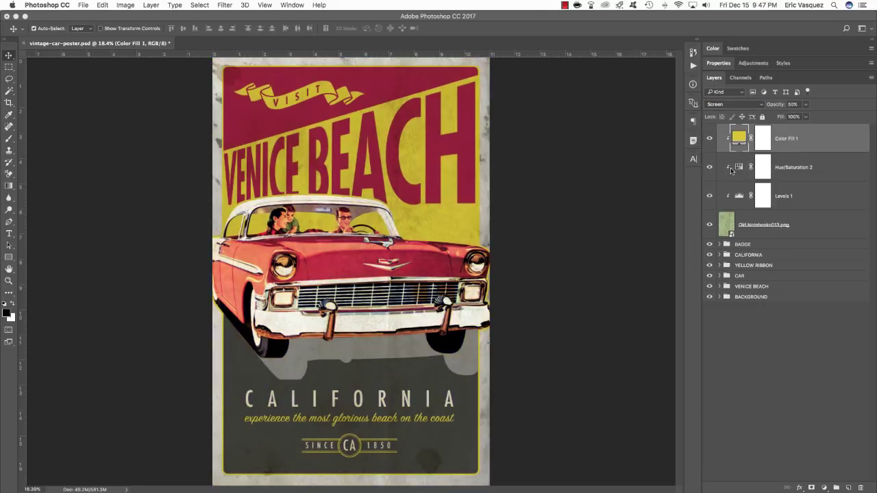
Step: Compare the poster with and without the yellow color fill layer
left_click(710, 139)
left_click(710, 139)
left_click(710, 138)
left_click(711, 138)
left_click(710, 138)
left_click(710, 138)
left_click(710, 138)
left_click(710, 138)
Step: Switch to Finder and open The_Beacon_Collection_Texture_CC.eps from The Beacon Collection freebies folder in Illustrator
key("super+Tab")
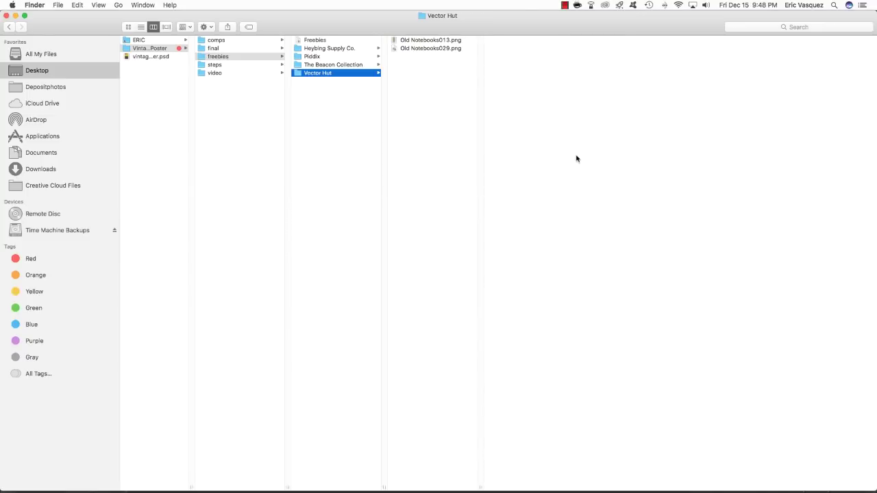
left_click(361, 66)
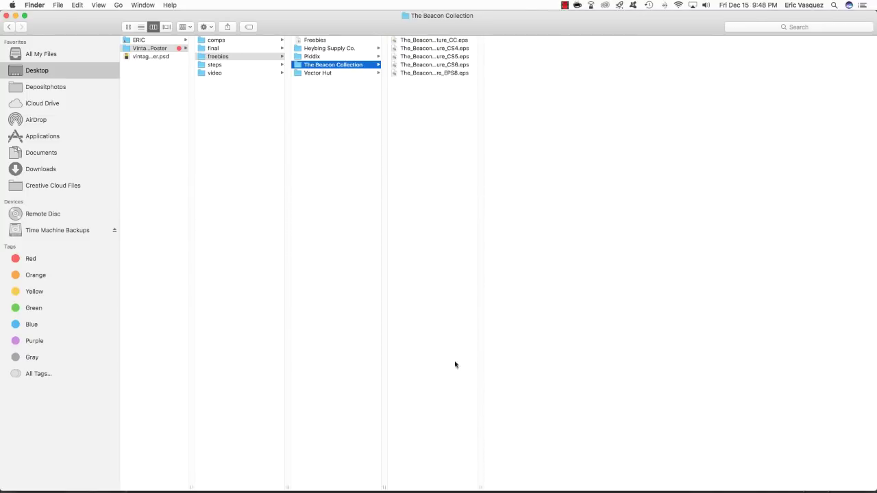
double_click(479, 484)
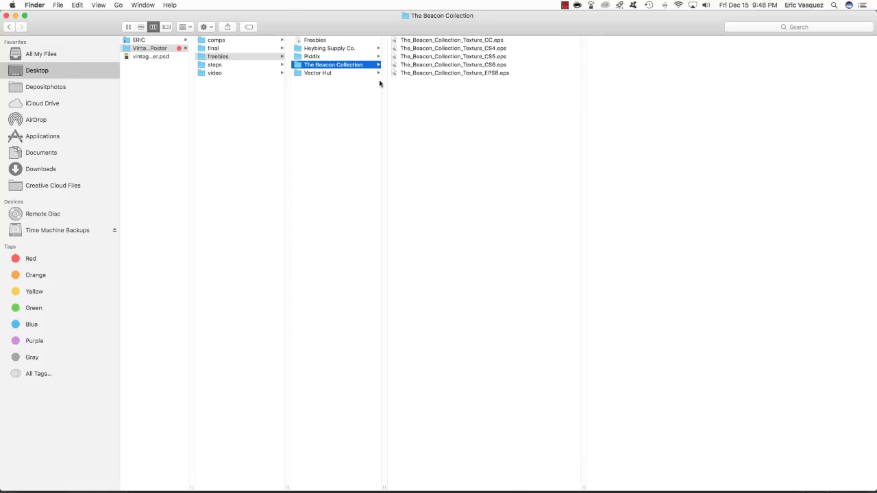
left_click(439, 41)
key("Return")
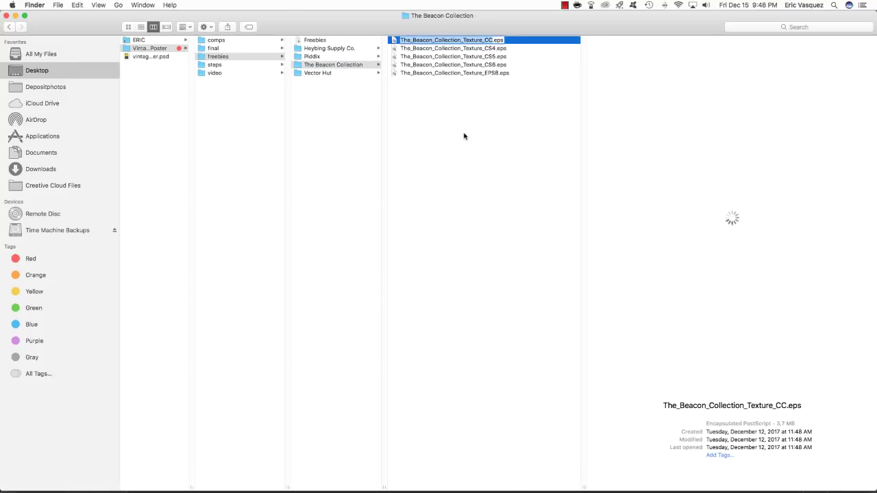
left_click(464, 136)
left_click_drag(456, 39, 399, 480)
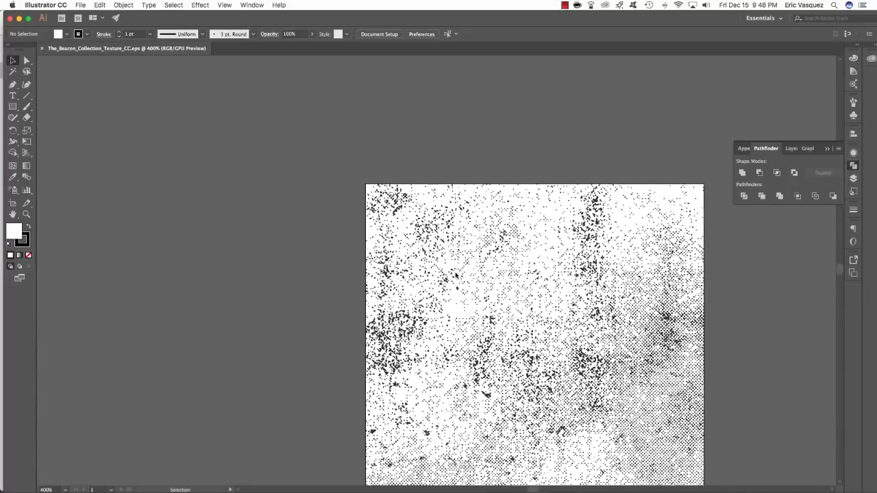
Step: Select all of the Beacon Collection texture artwork, and close its document
scroll(455, 273, "down", 3)
scroll(455, 274, "right", 5)
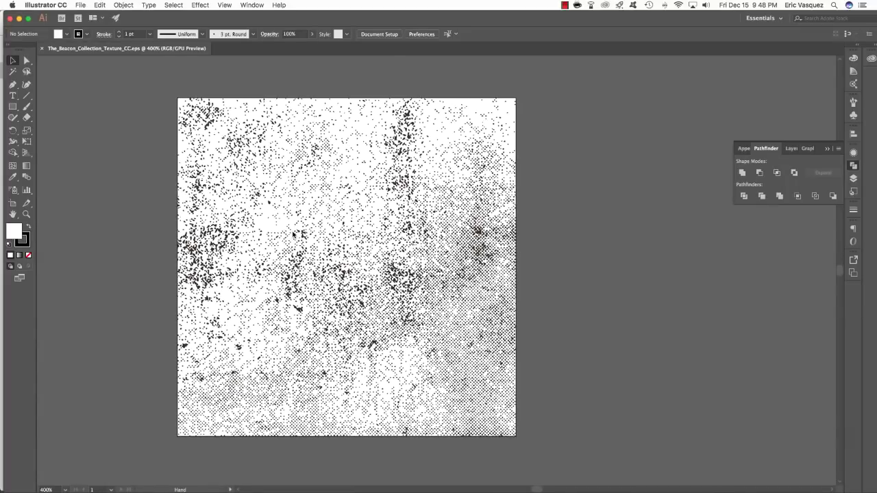
key("super+a")
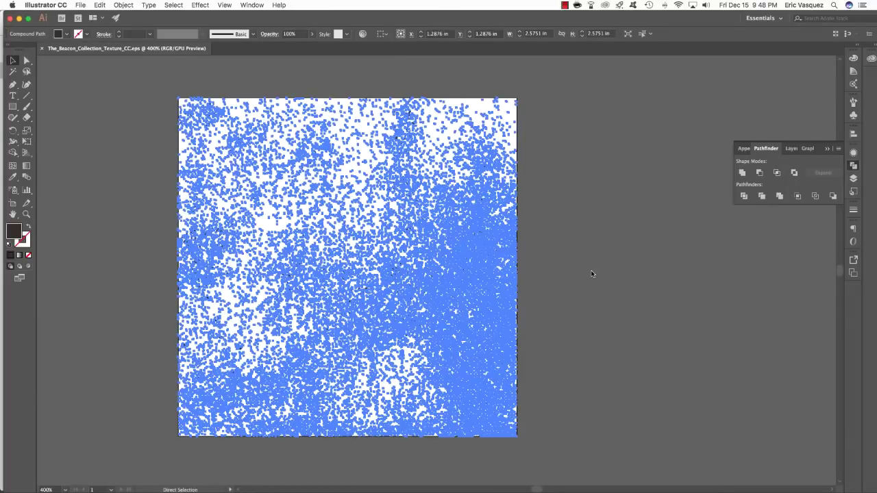
key("v")
key("super+w")
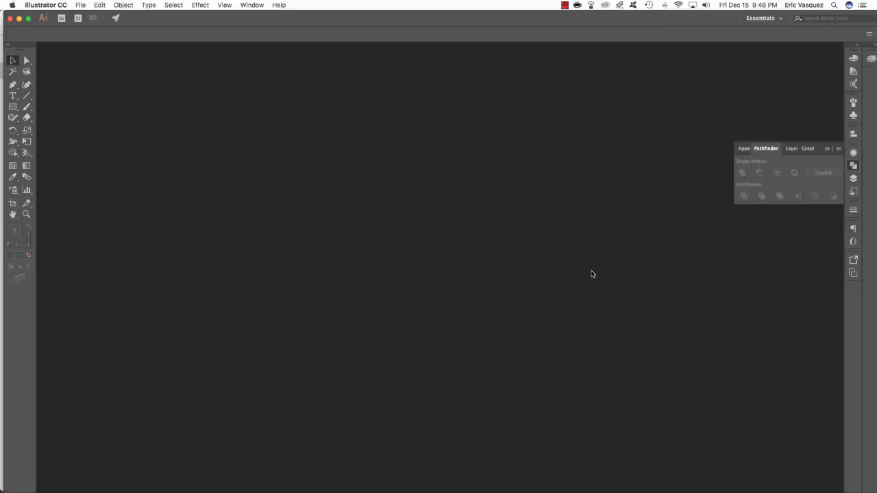
Step: Switch to Photoshop and close Old Notebooks013.png without saving its changes
key("super+Tab")
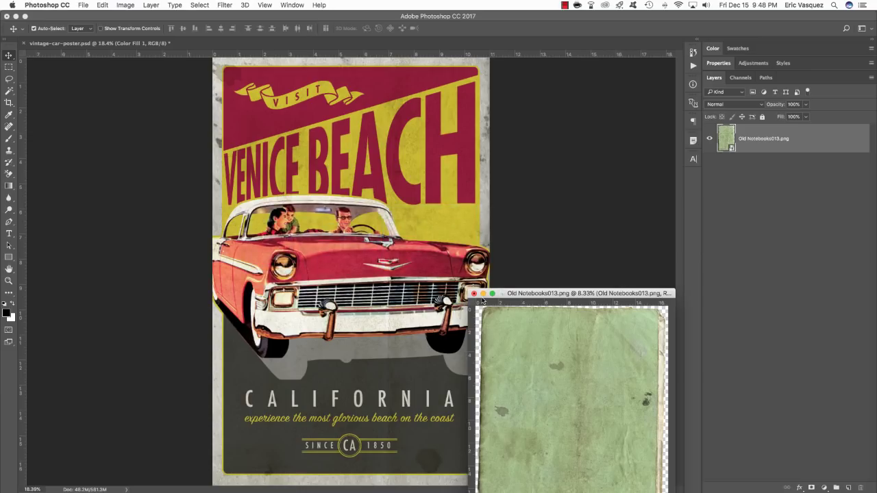
left_click(473, 293)
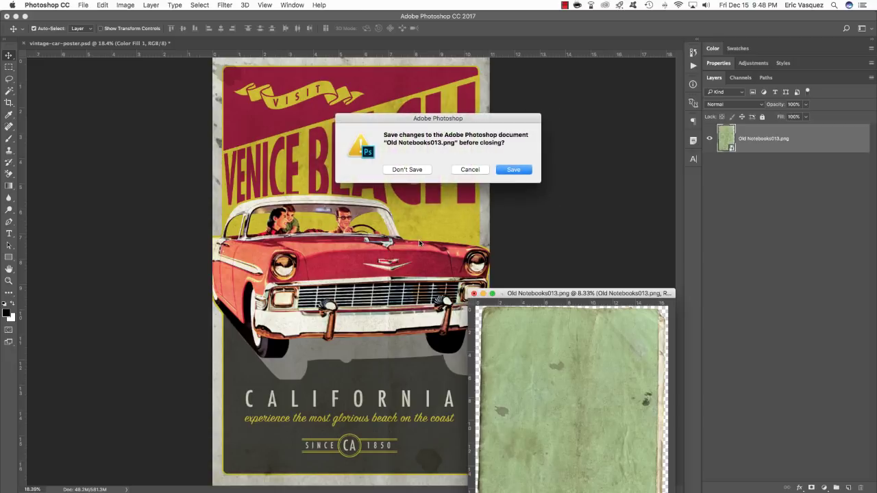
left_click(406, 170)
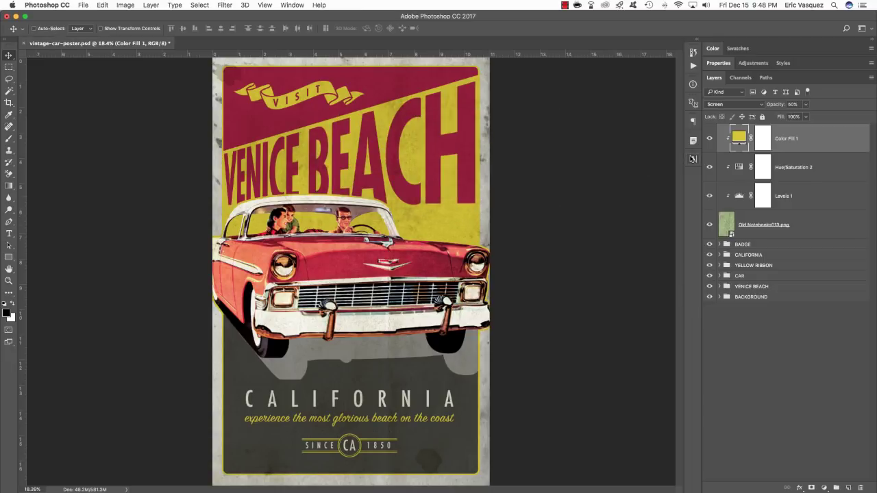
Step: Paste the Beacon Collection texture into the poster as a Smart Object, scaled to about 682% so it covers the whole artwork
key("super+v")
left_click_drag(353, 265, 356, 199)
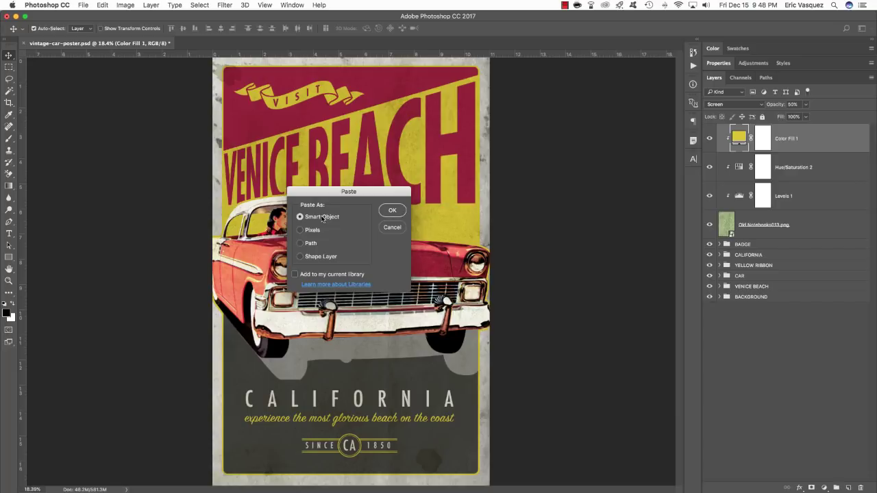
left_click(392, 211)
left_click_drag(424, 184, 575, 47)
key("super+minus")
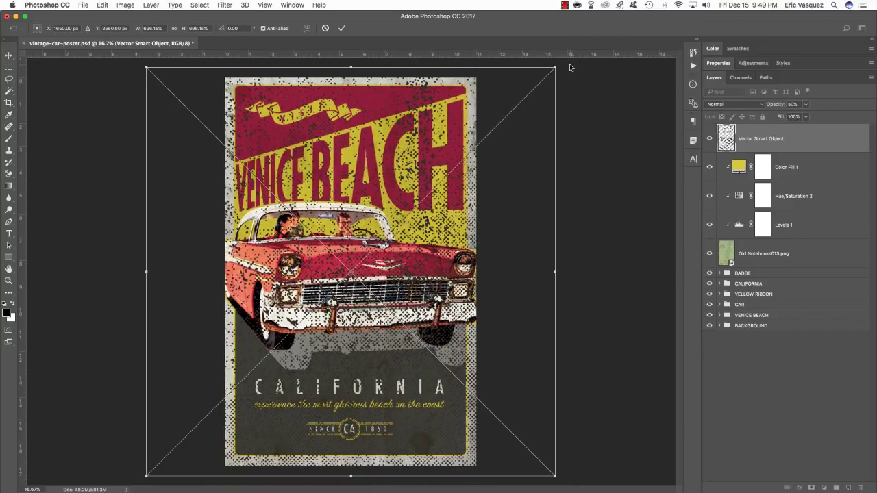
left_click_drag(556, 68, 552, 72)
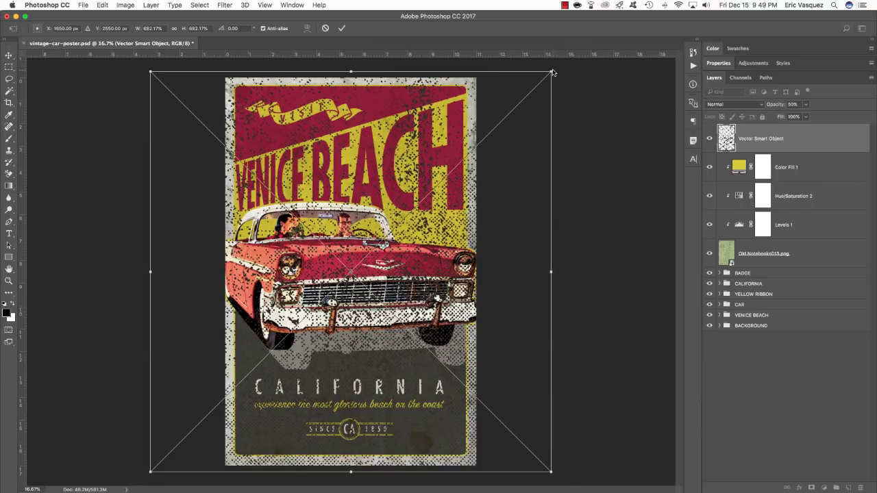
key("Return")
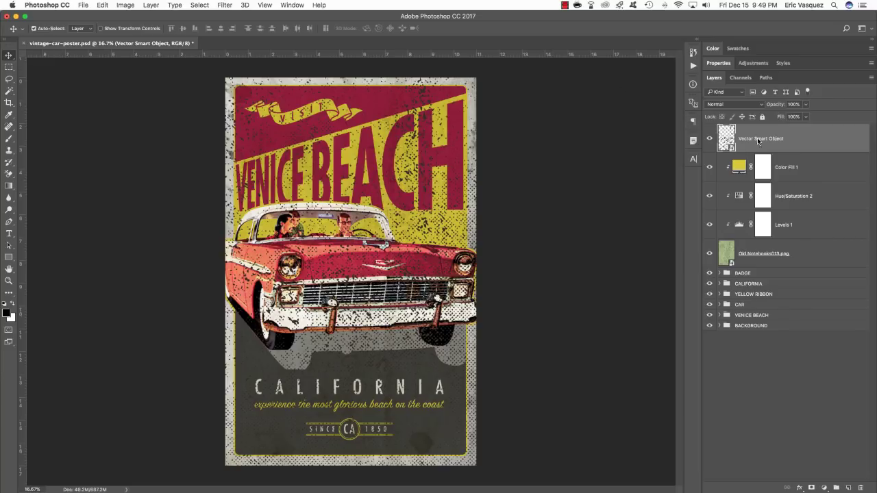
Step: Rename the pasted Smart Object layer as The_Beacon_Collection_Texture_CC.eps
double_click(759, 139)
type("The_Beacon_Collection_Texture_CC.eps")
key("Return")
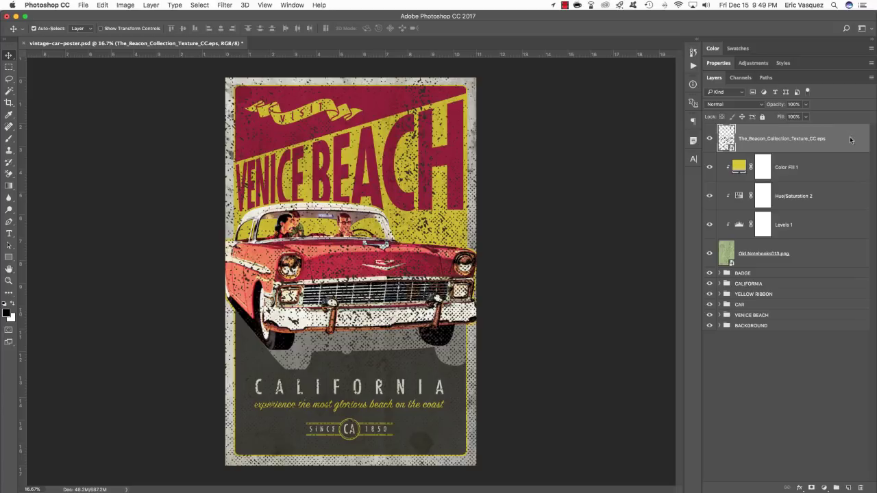
Step: Set the fill of the Beacon Collection texture layer to 0%, and check the poster with the layer hidden and shown
left_click(806, 117)
left_click_drag(806, 129, 760, 128)
left_click(853, 139)
left_click(709, 139)
left_click(709, 139)
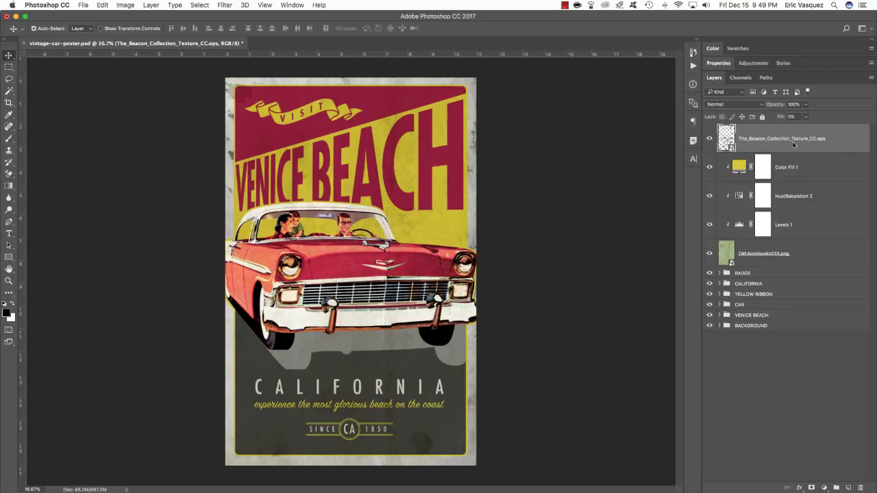
Step: Add a Color Overlay effect in black (000000) to the Beacon Collection texture layer
double_click(862, 139)
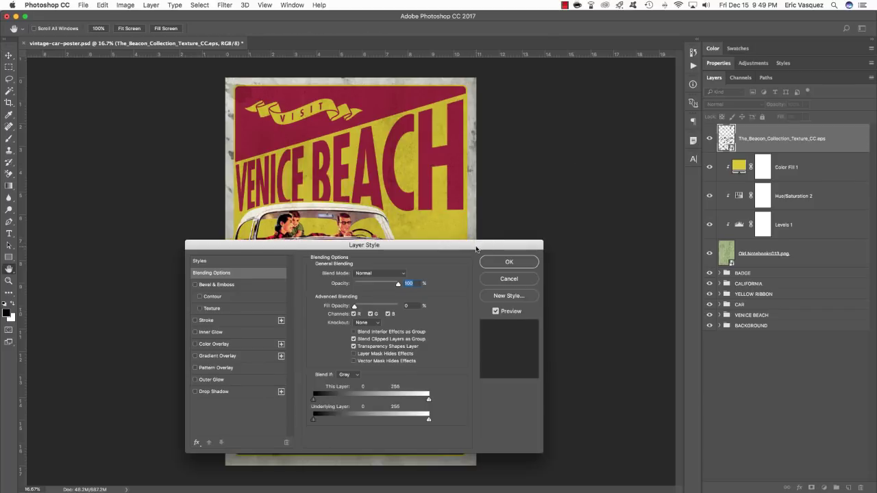
left_click_drag(473, 246, 532, 152)
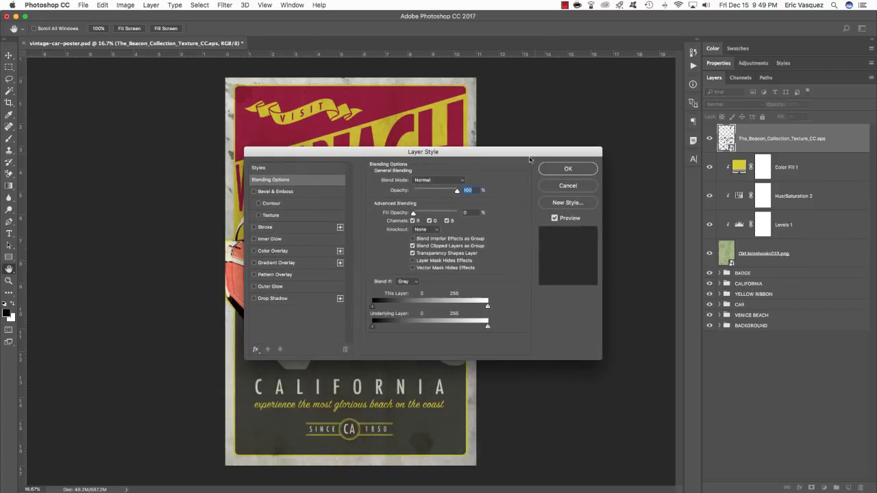
left_click(277, 251)
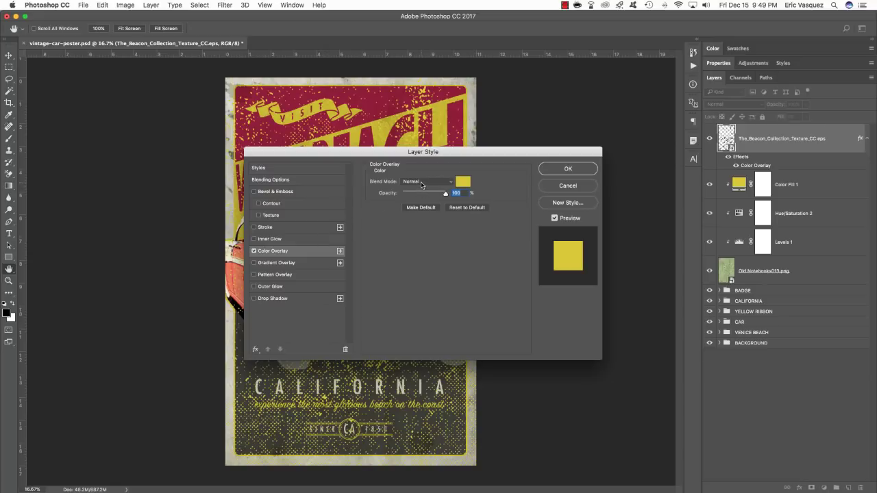
left_click(464, 181)
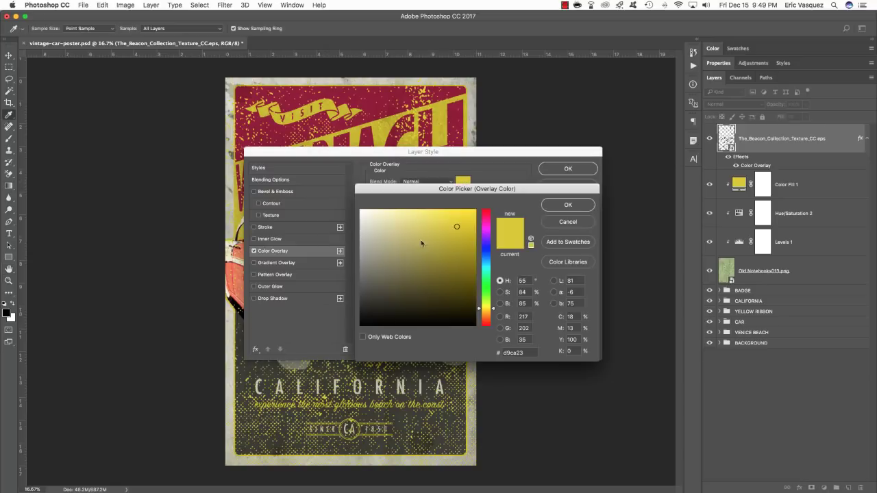
left_click_drag(365, 309, 325, 348)
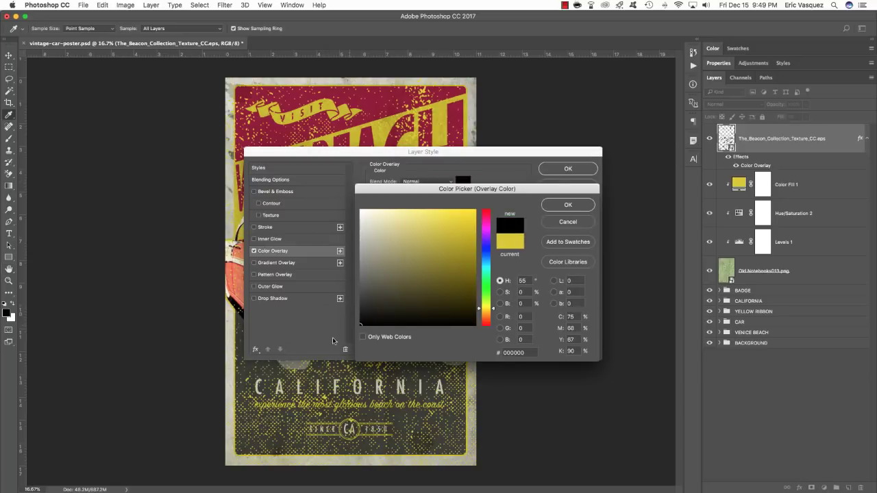
left_click(568, 205)
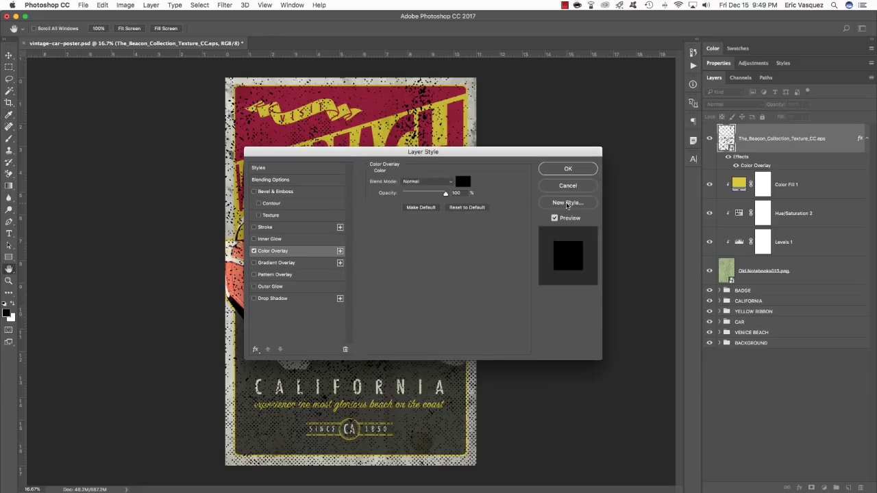
Step: Set the Color Overlay to the Overlay blend mode at 22% opacity, and compare the poster with and without the halftone texture
left_click(425, 183)
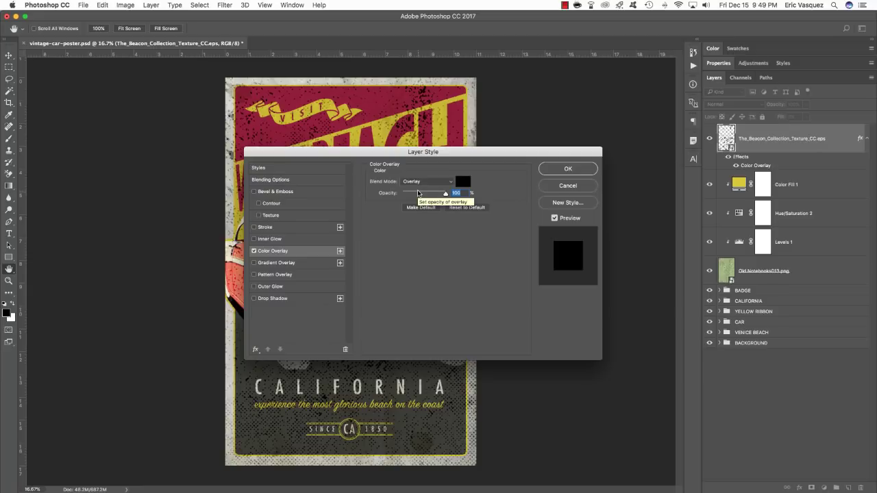
left_click_drag(418, 194, 412, 194)
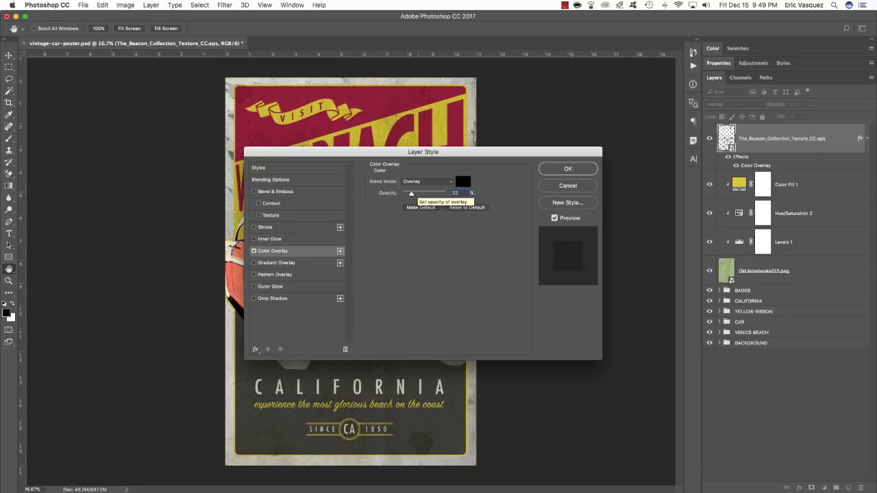
key("Return")
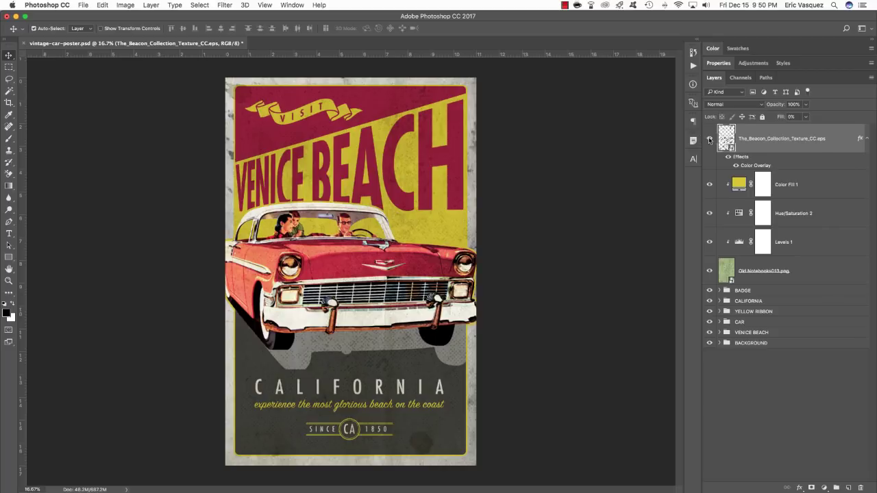
left_click(709, 139)
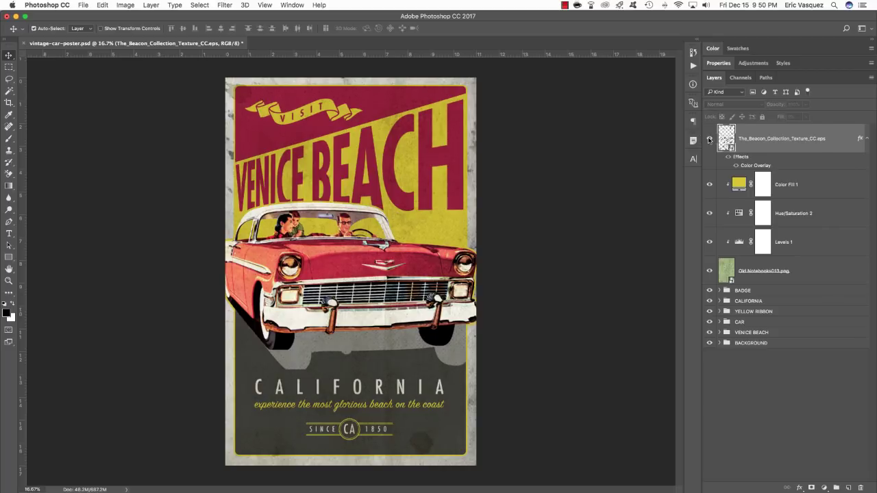
left_click(709, 140)
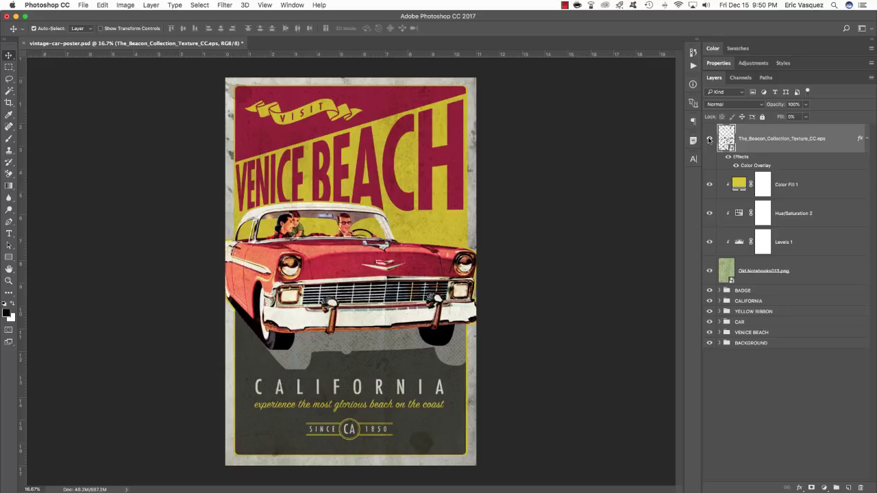
Step: Group all layers from the Beacon Collection texture down to Old Notebooks013.png and name the group TOP TEXTURE
left_click(867, 139)
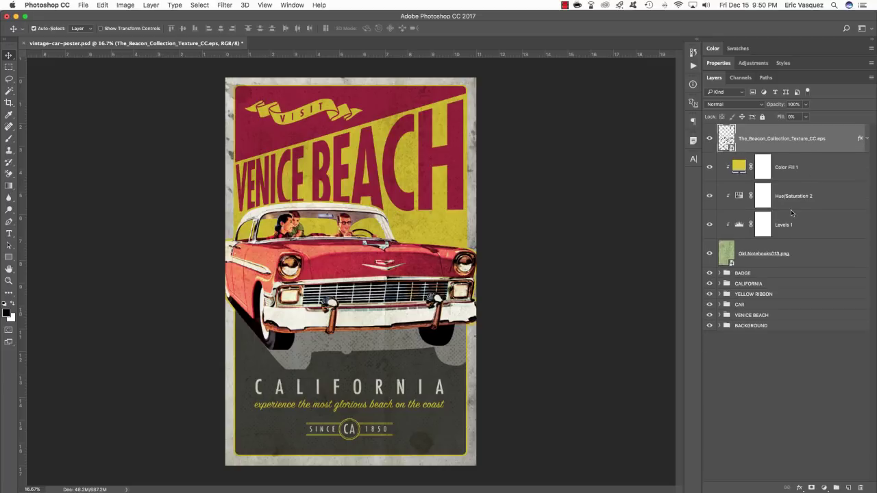
left_click(819, 253, "shift")
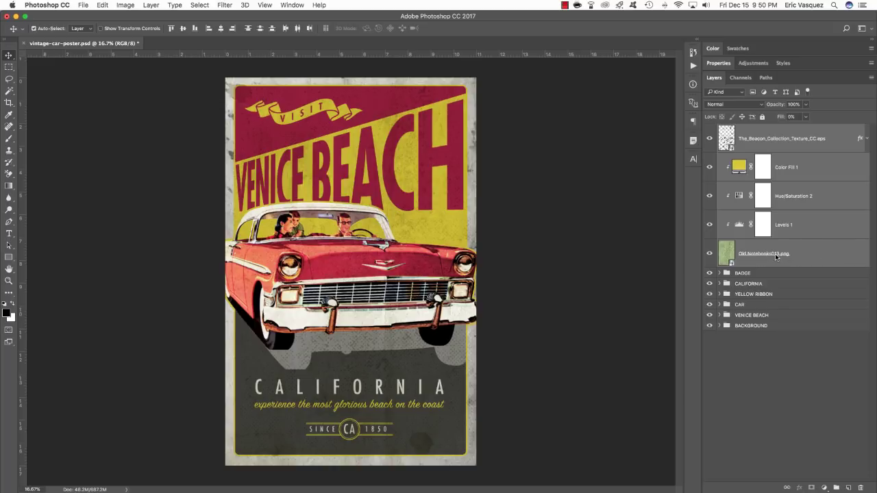
key("super+g")
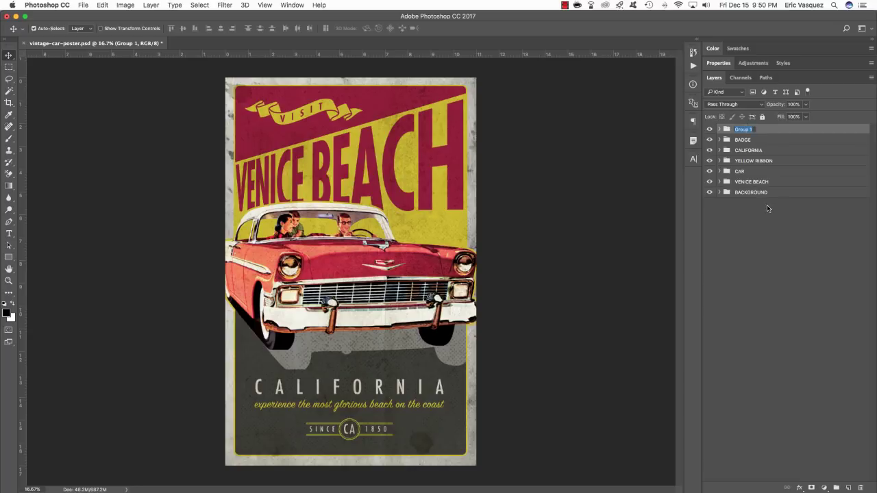
type("TOP TEXTURE")
key("Return")
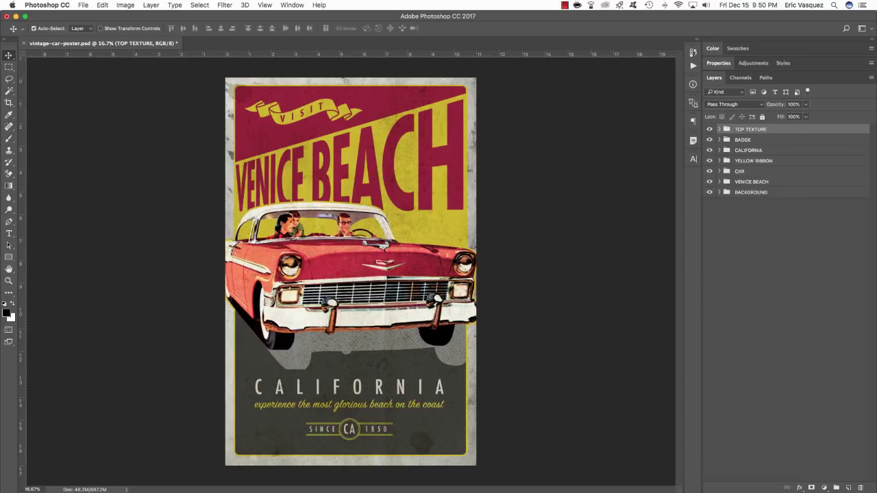